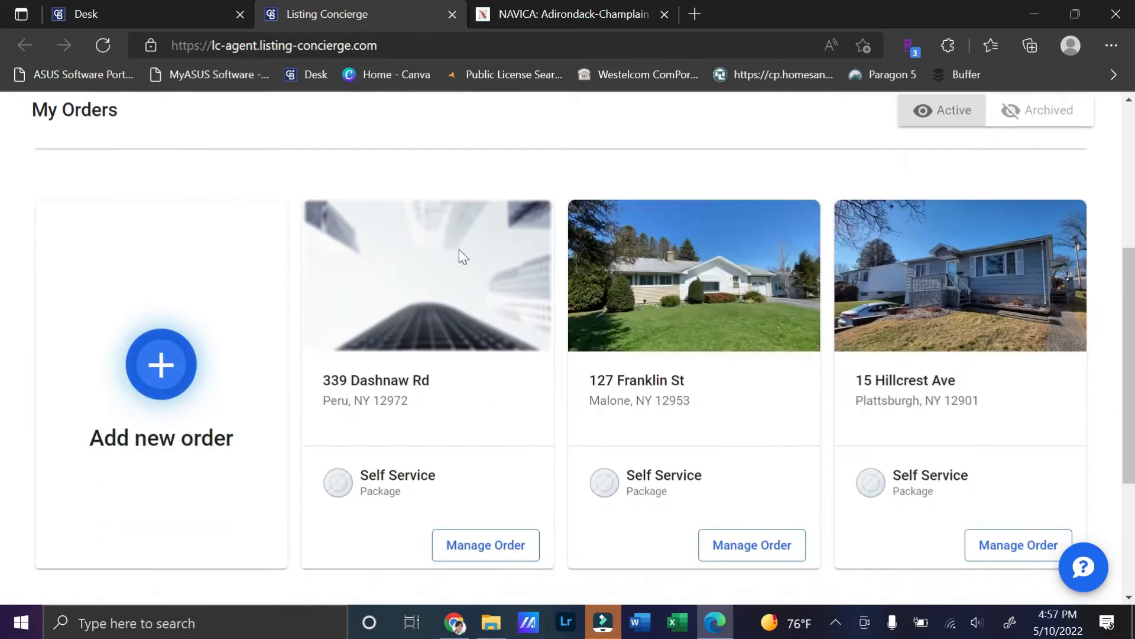
# Step: Start a new property order, glancing at the edited house photos folder
pyautogui.click(159, 371)
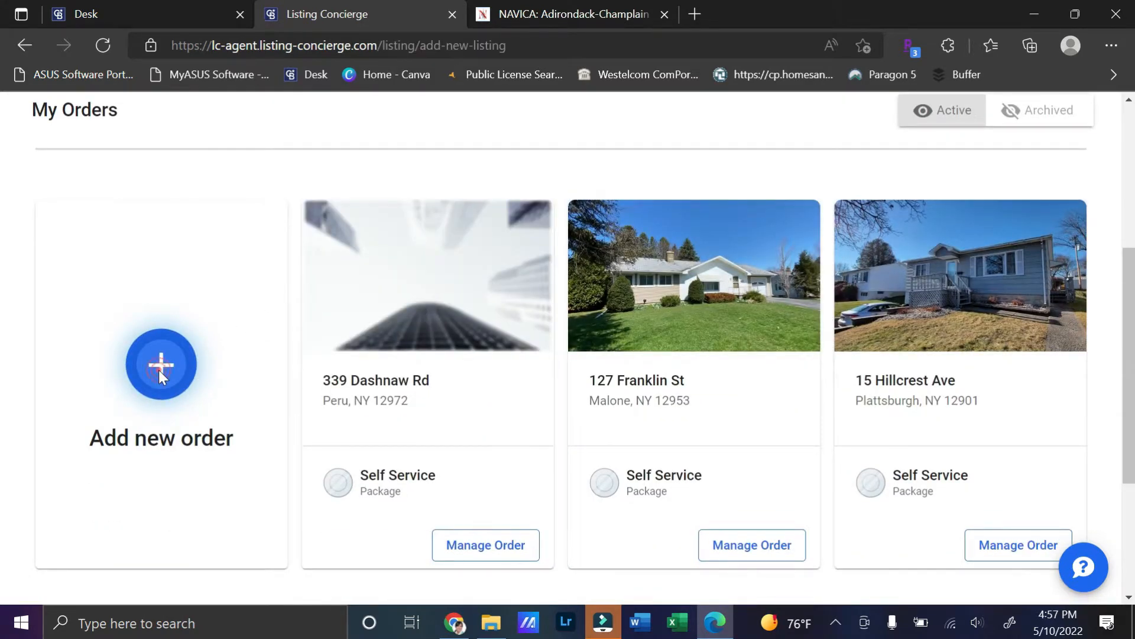
pyautogui.click(1132, 186)
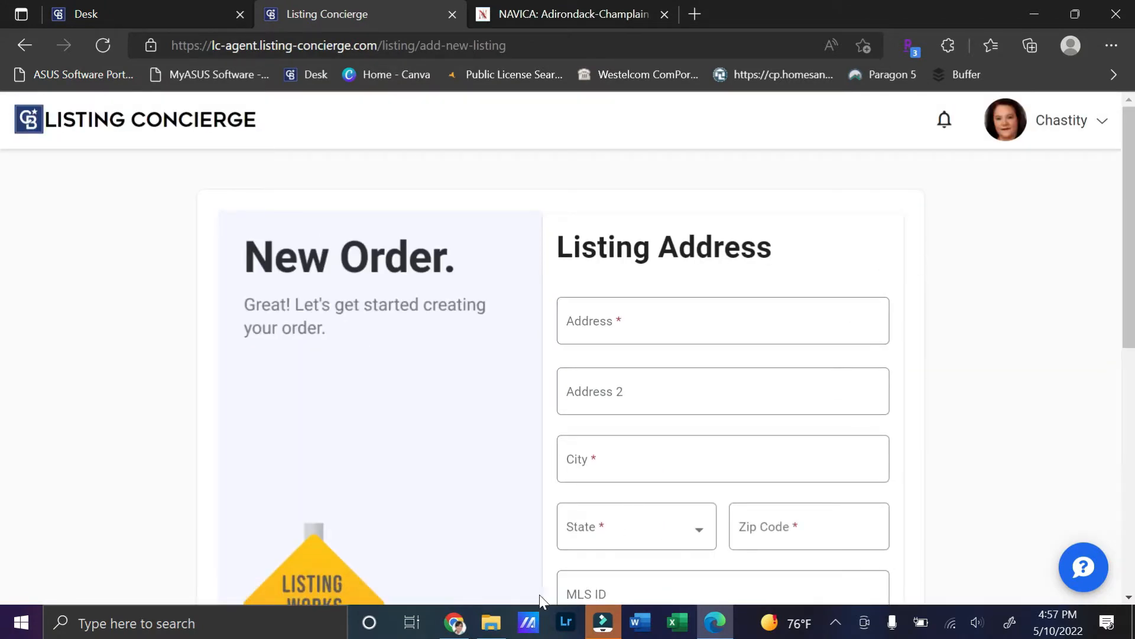
pyautogui.click(494, 631)
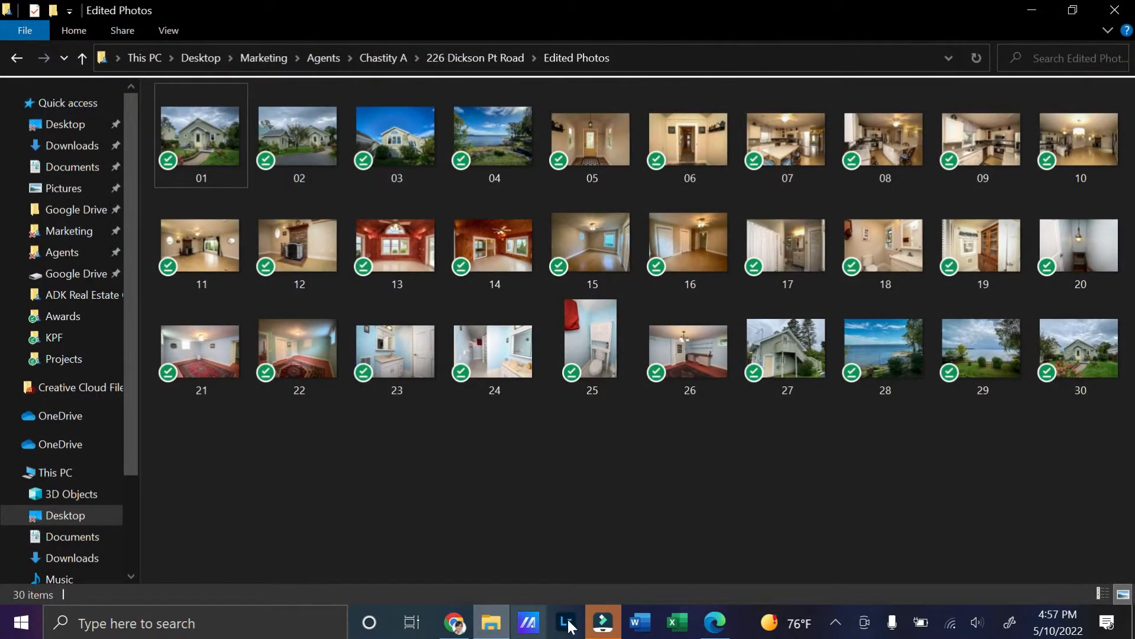
pyautogui.click(715, 626)
pyautogui.click(664, 322)
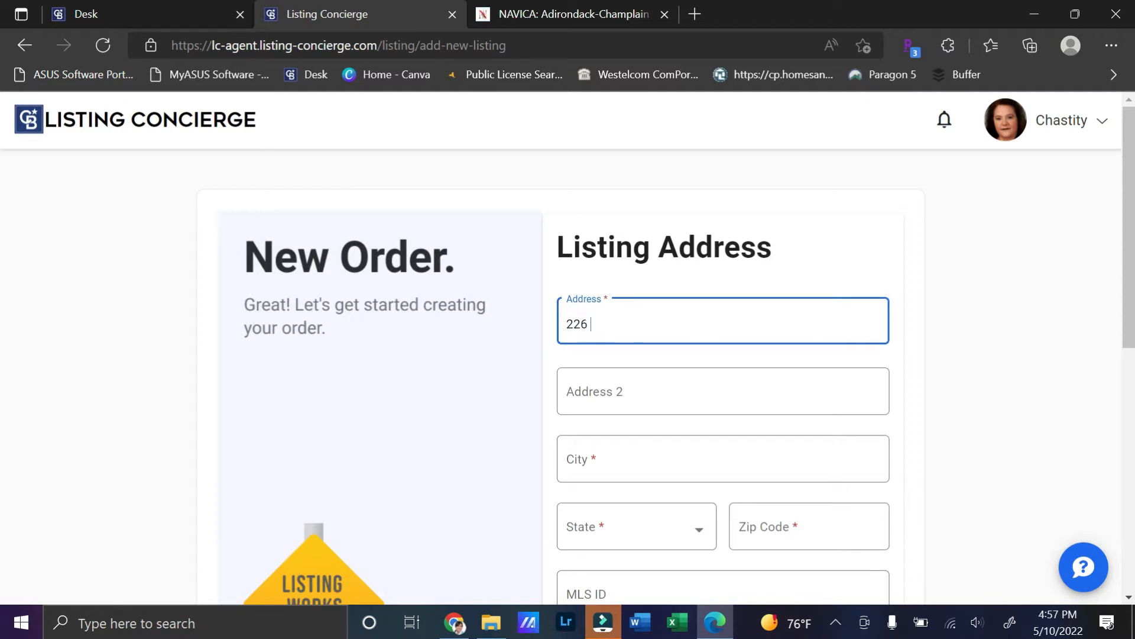
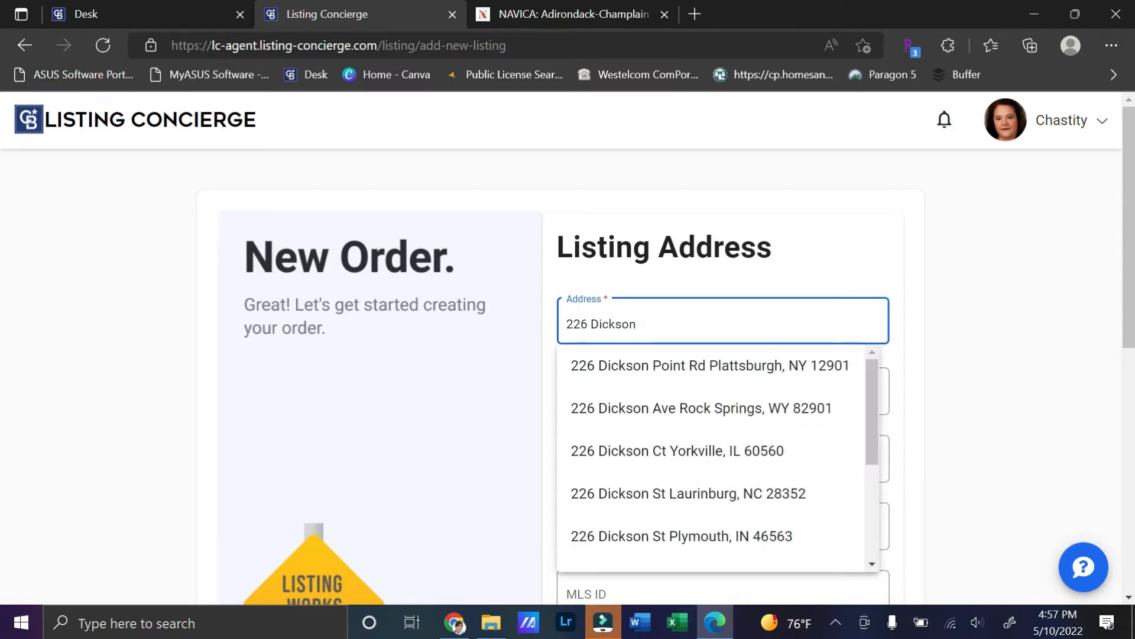
pyautogui.click(673, 367)
pyautogui.scroll(-3, 676, 379)
pyautogui.click(676, 440)
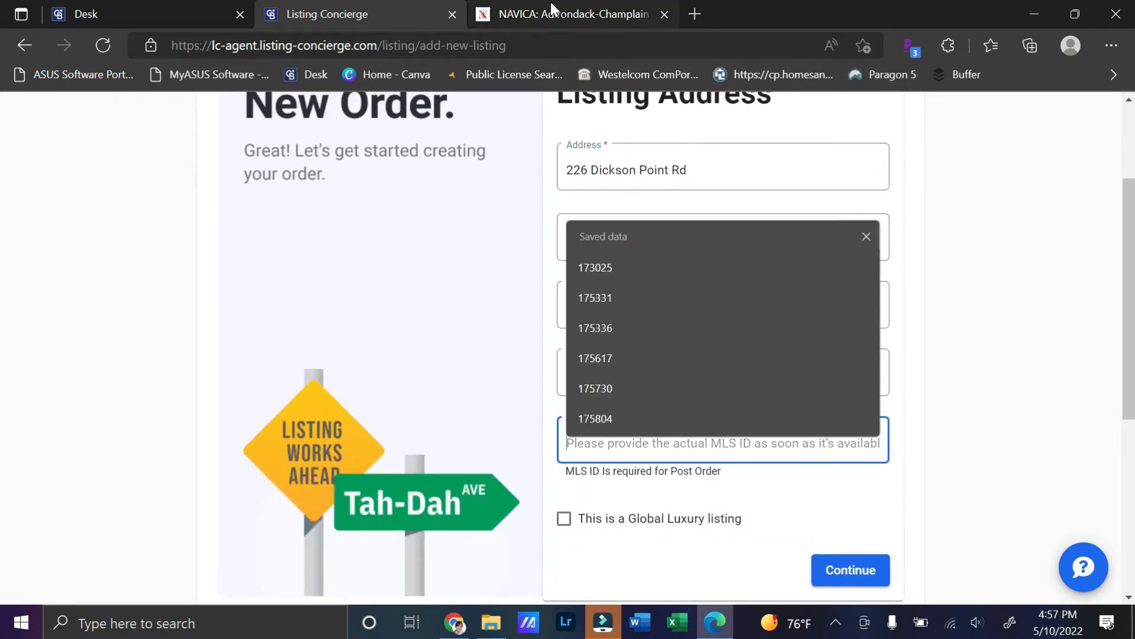
pyautogui.click(548, 9)
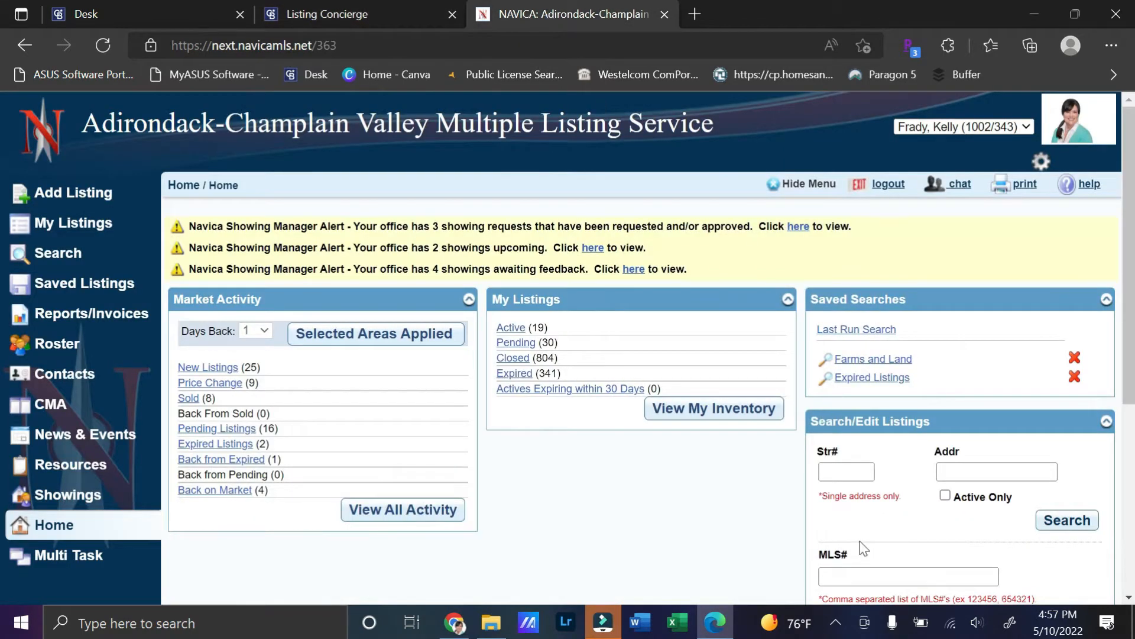
pyautogui.click(845, 471)
pyautogui.press('Tab')
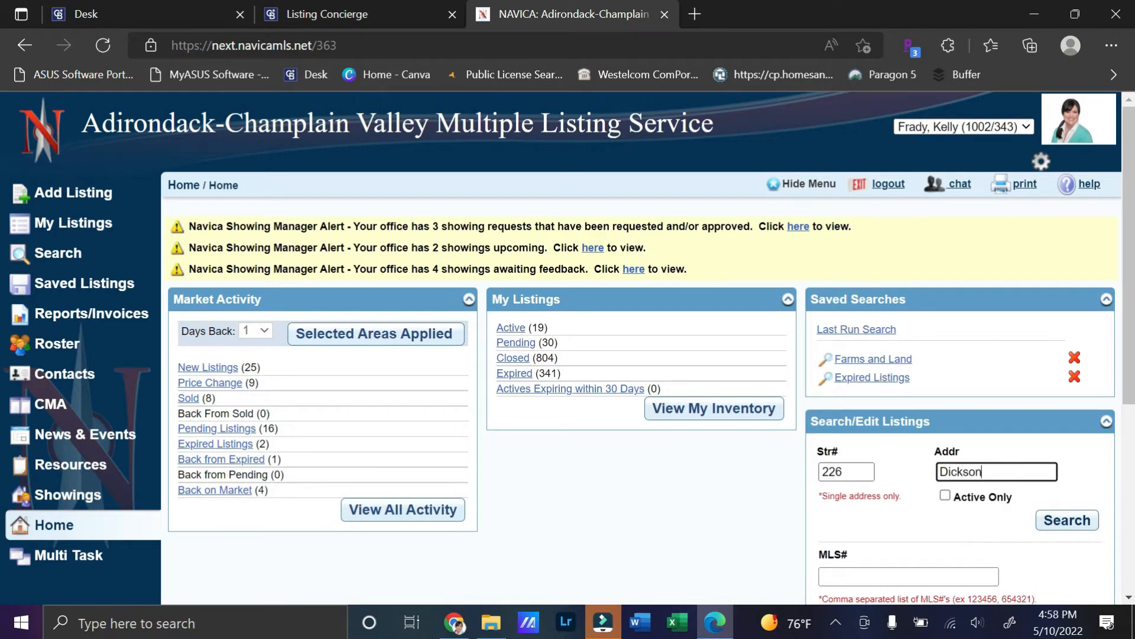
pyautogui.click(1067, 523)
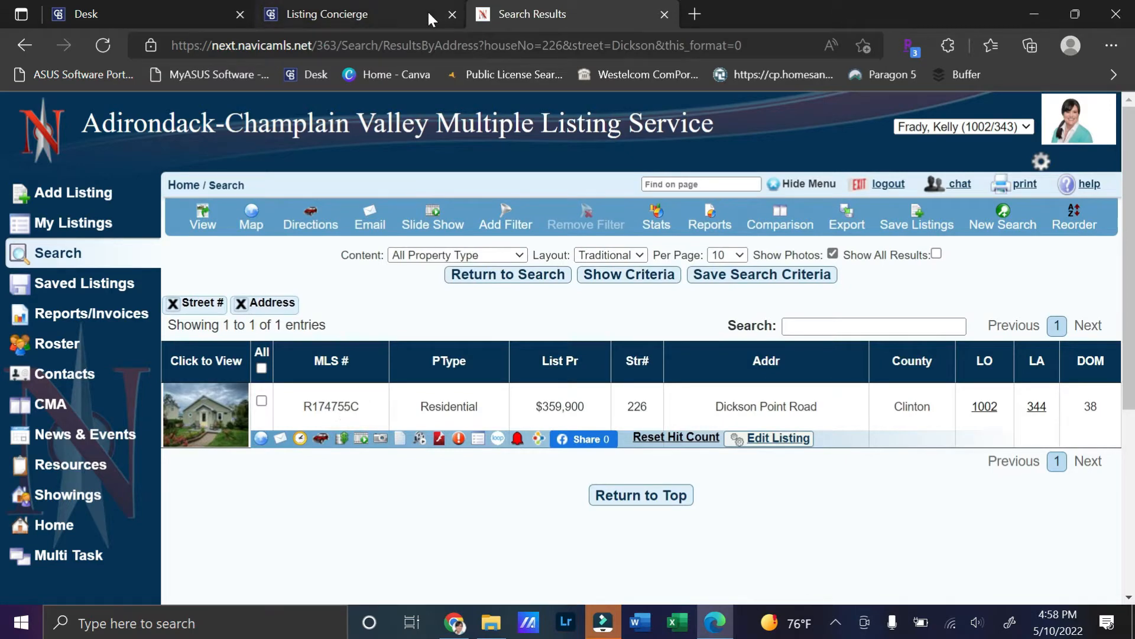
pyautogui.click(397, 10)
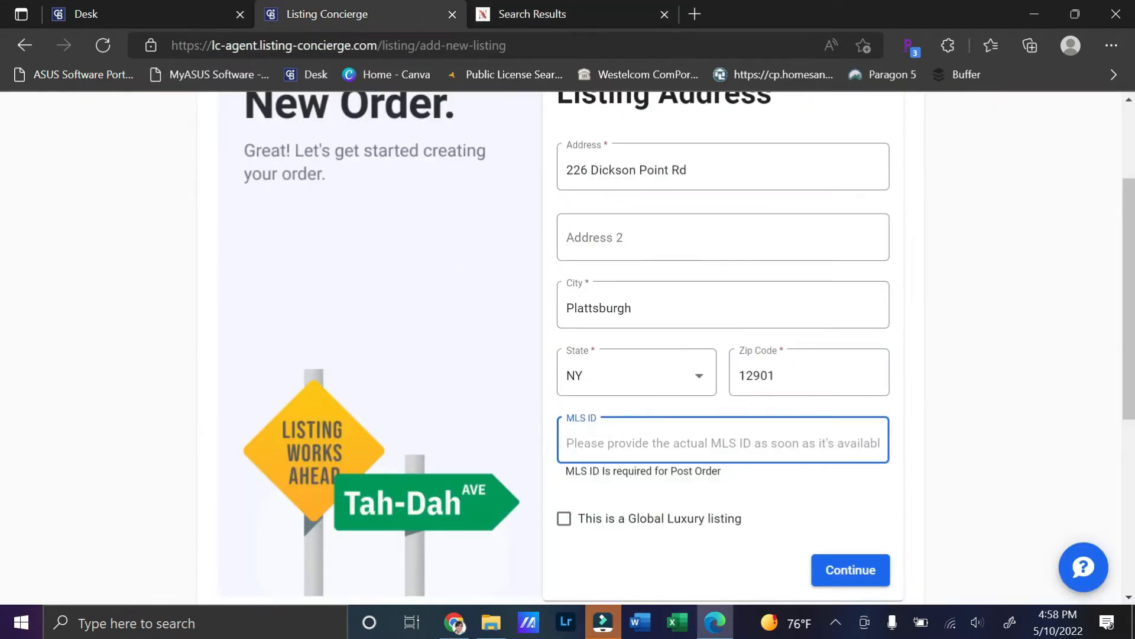
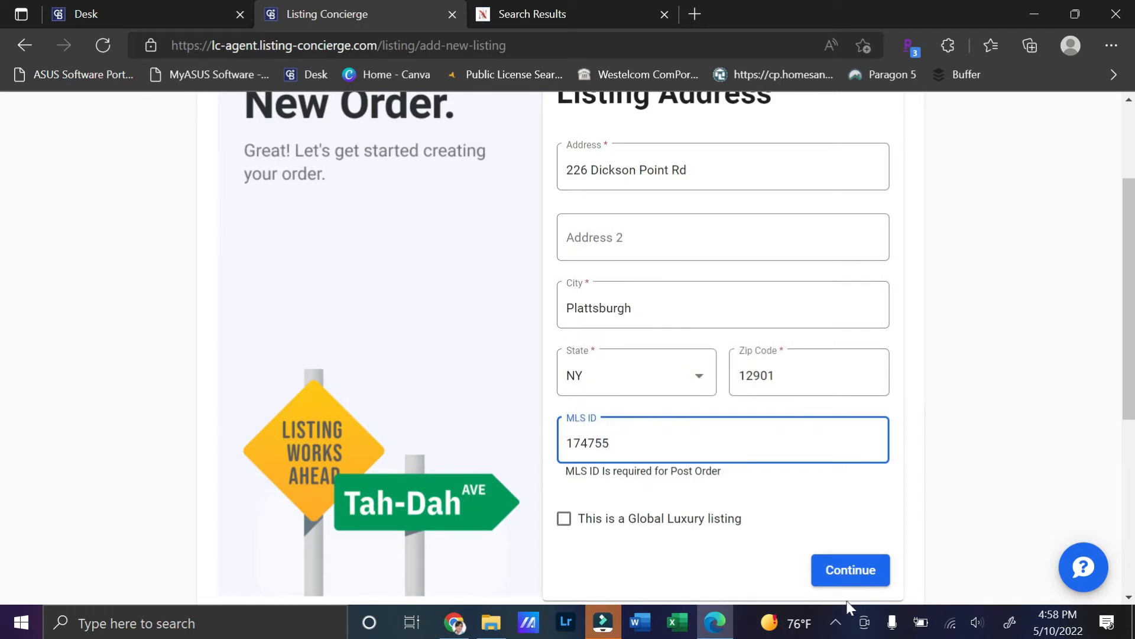
pyautogui.click(847, 574)
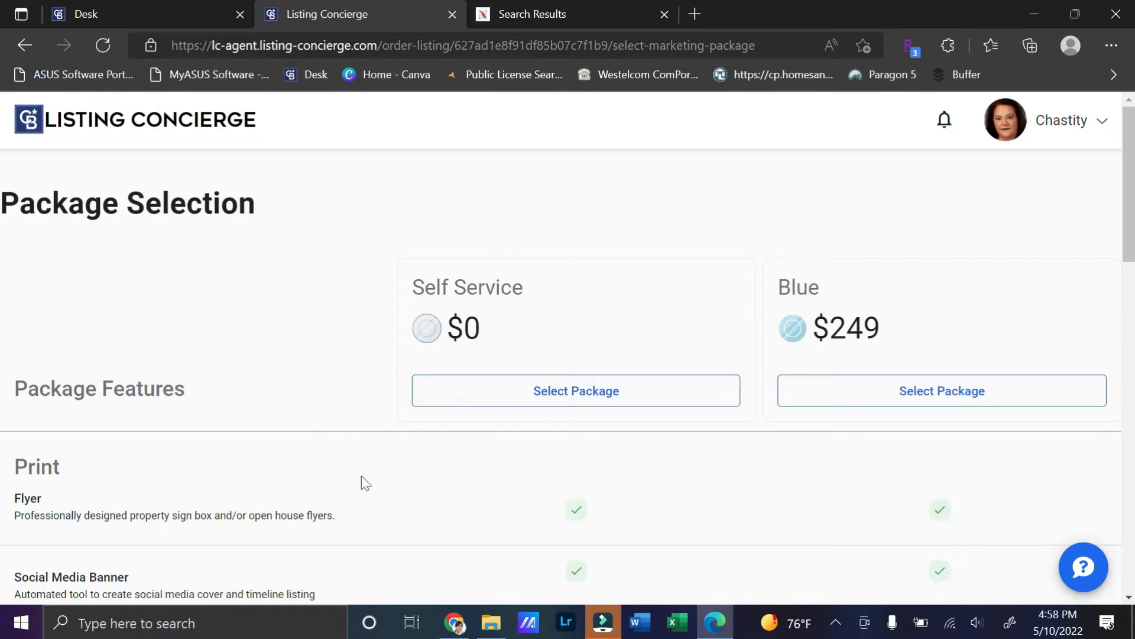
# Step: Review the package comparison, toggling the Blue package's Brochure off and back on
pyautogui.scroll(-3, 445, 463)
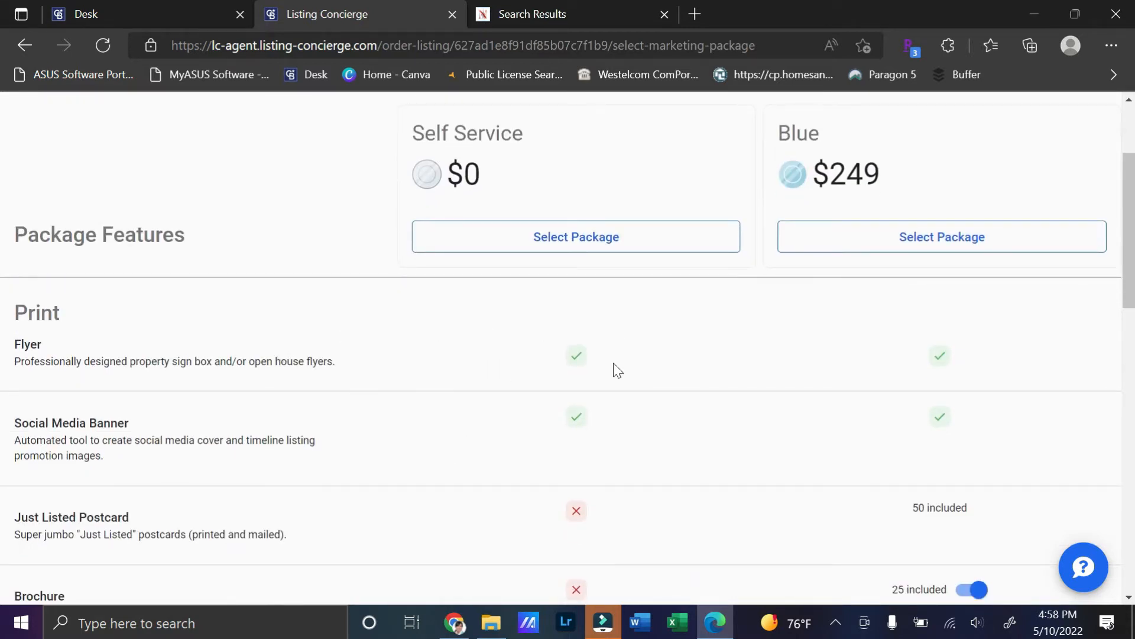
pyautogui.scroll(-3, 618, 370)
pyautogui.scroll(-6, 627, 272)
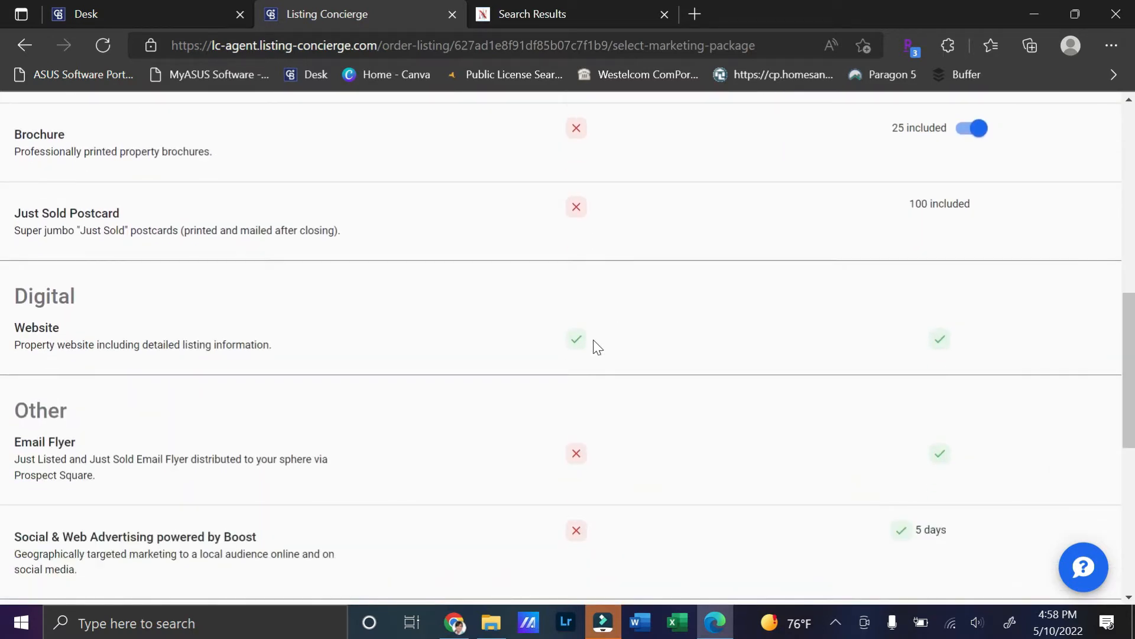
pyautogui.scroll(-6, 593, 341)
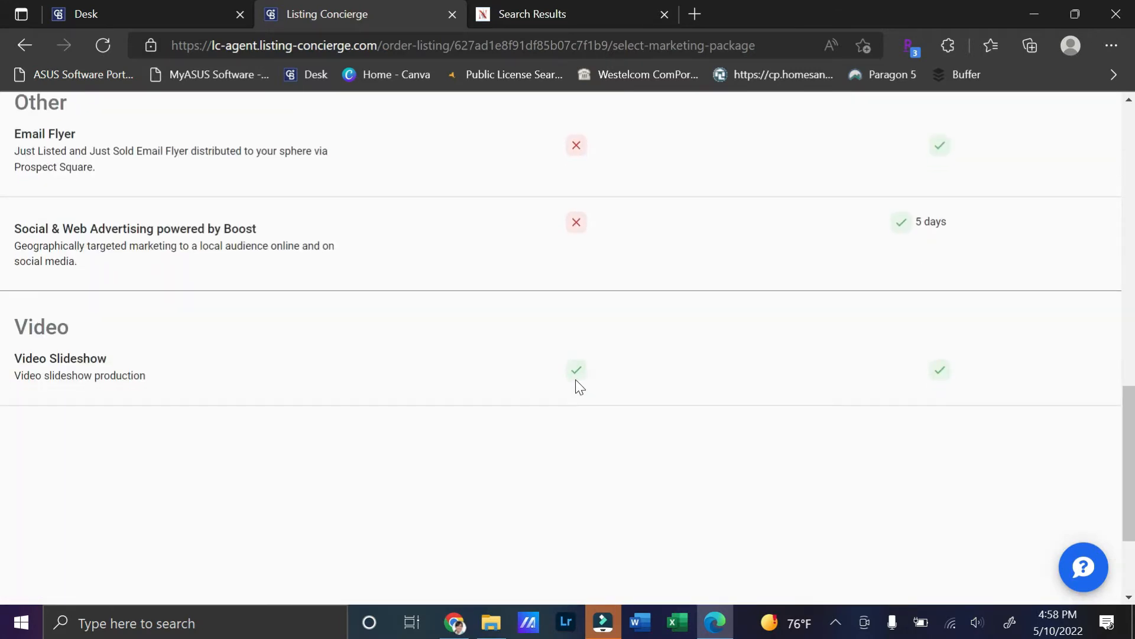
pyautogui.scroll(15, 576, 379)
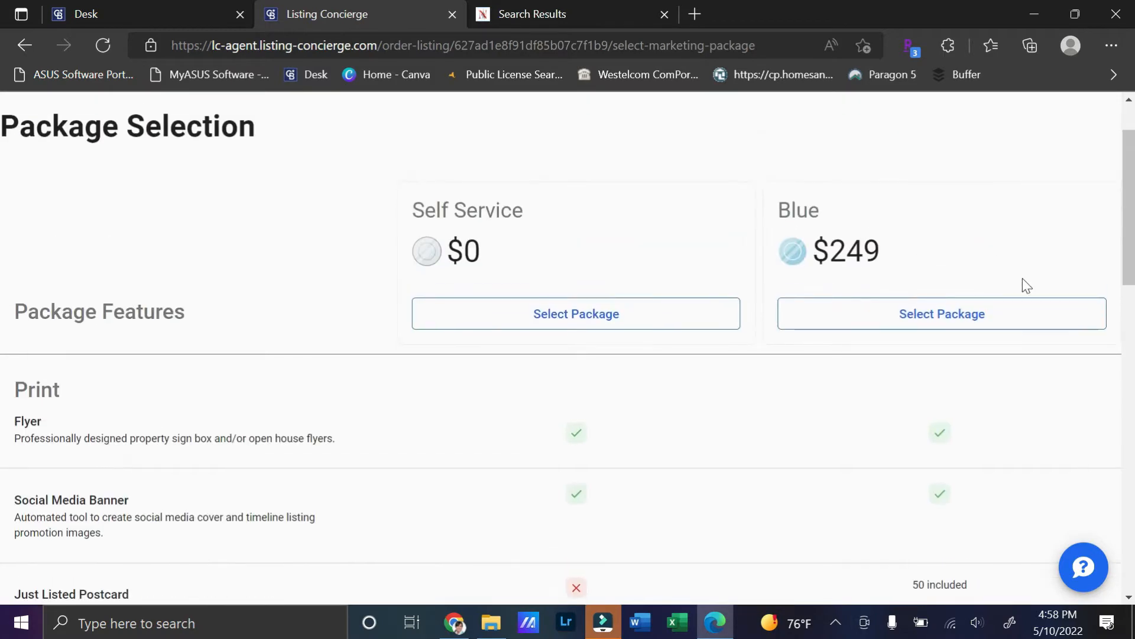
pyautogui.scroll(-4, 944, 315)
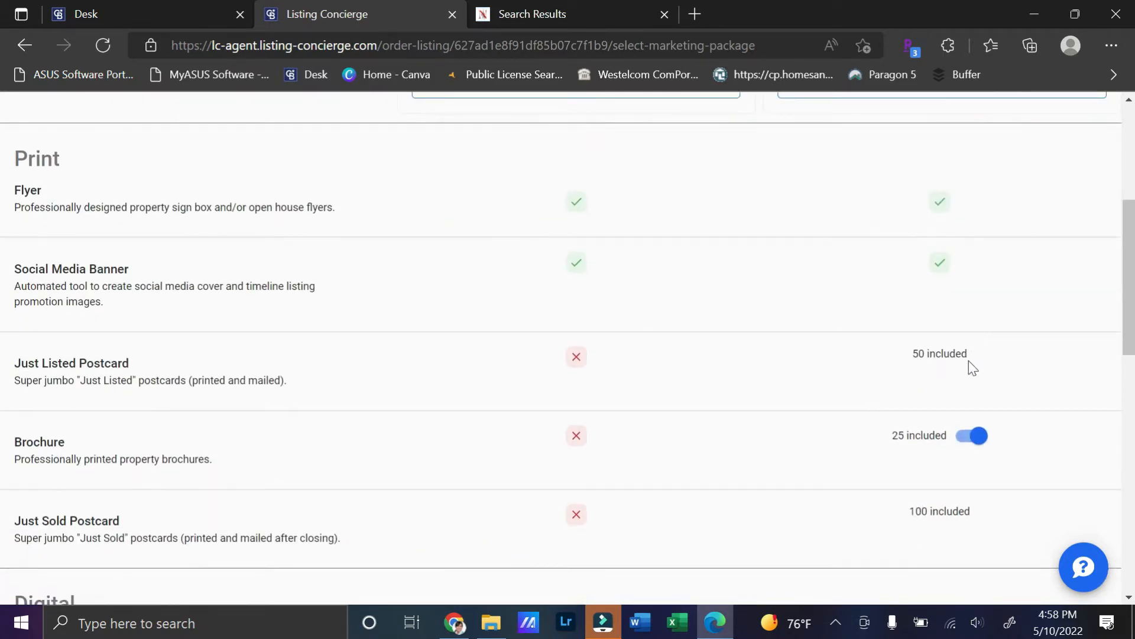
pyautogui.scroll(-1, 973, 368)
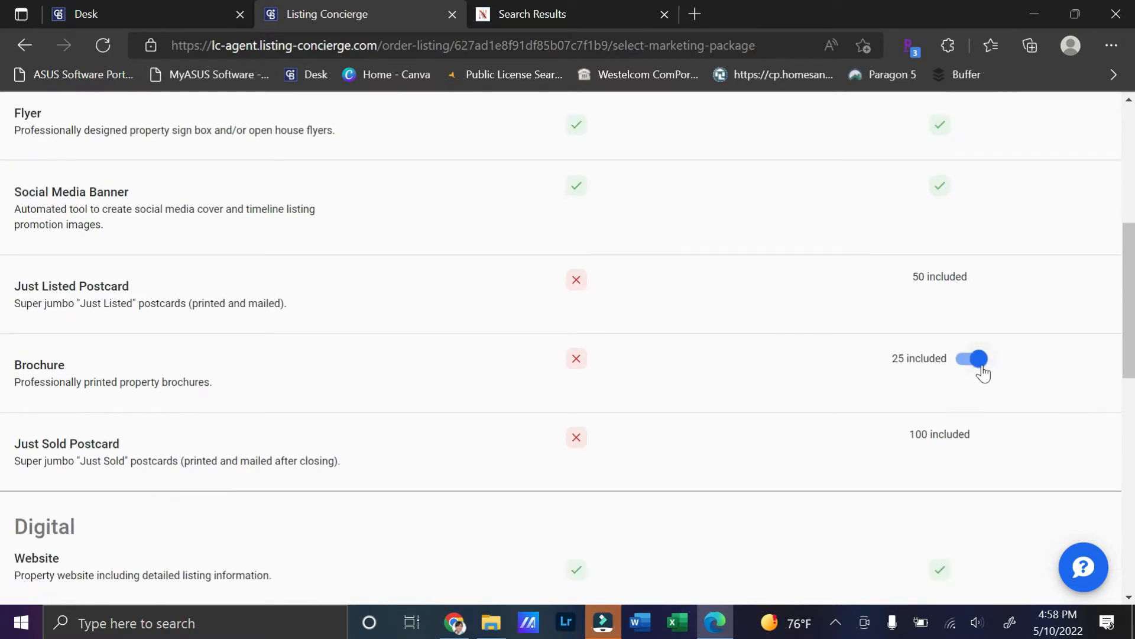
pyautogui.click(981, 365)
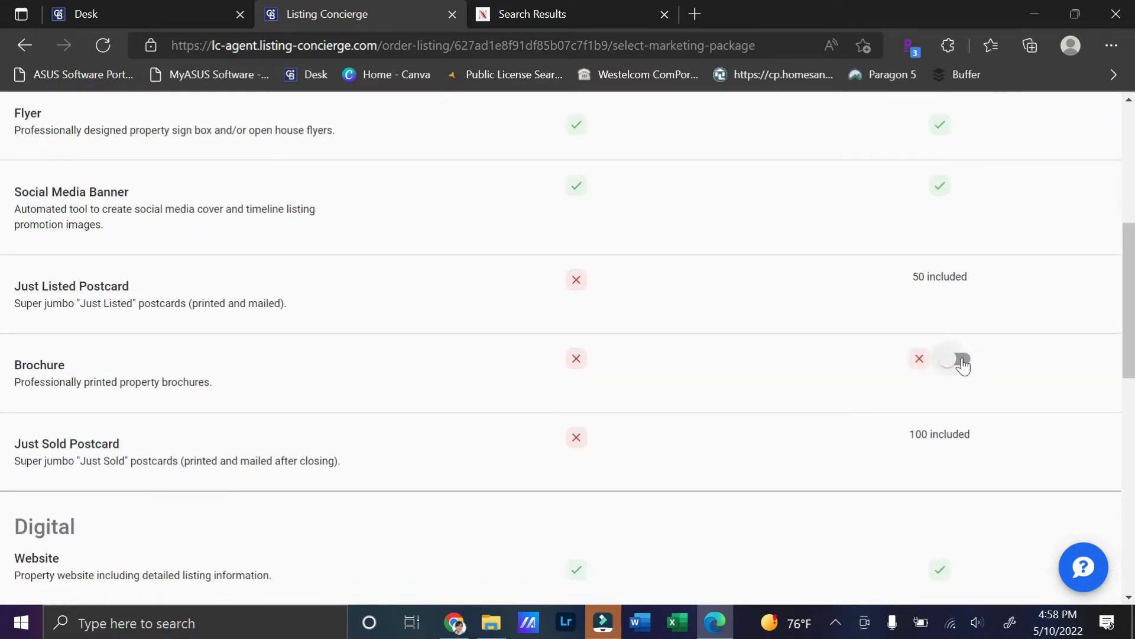
pyautogui.click(953, 362)
# Step: Choose the free Self Service package
pyautogui.scroll(-1, 976, 387)
pyautogui.scroll(-2, 976, 390)
pyautogui.scroll(-3, 961, 376)
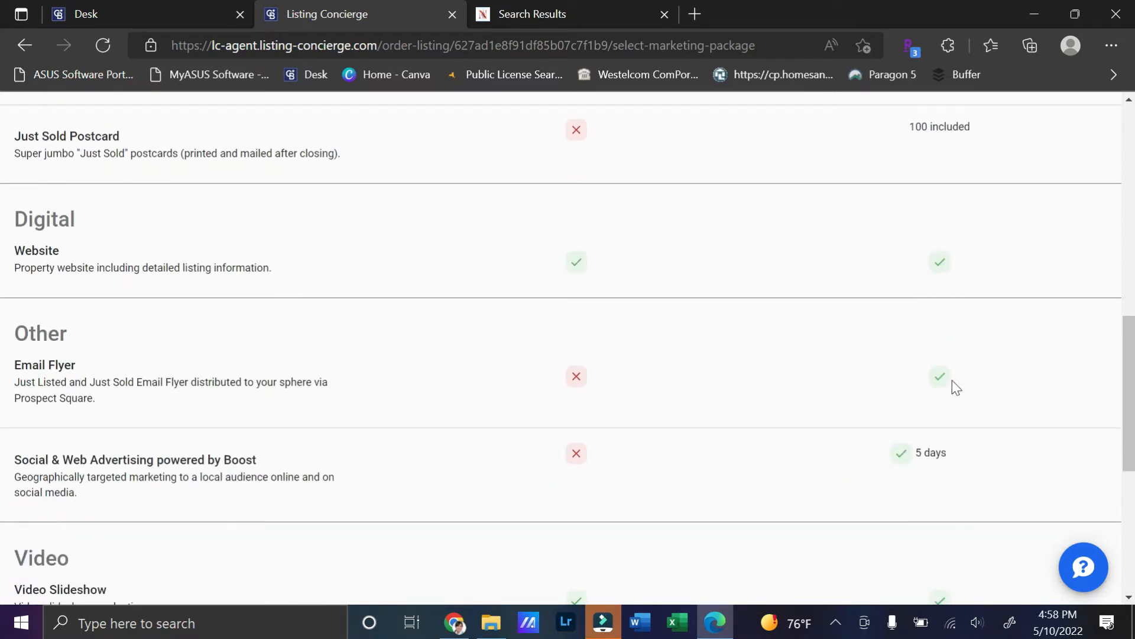
pyautogui.scroll(-3, 956, 387)
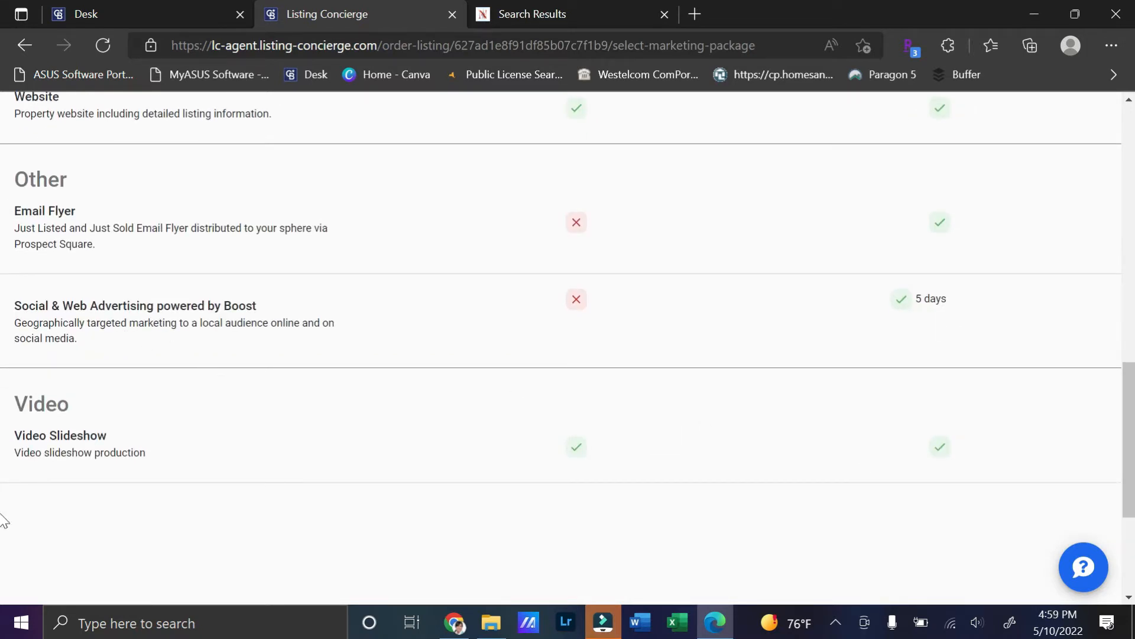
pyautogui.scroll(-1, 990, 459)
pyautogui.scroll(15, 990, 460)
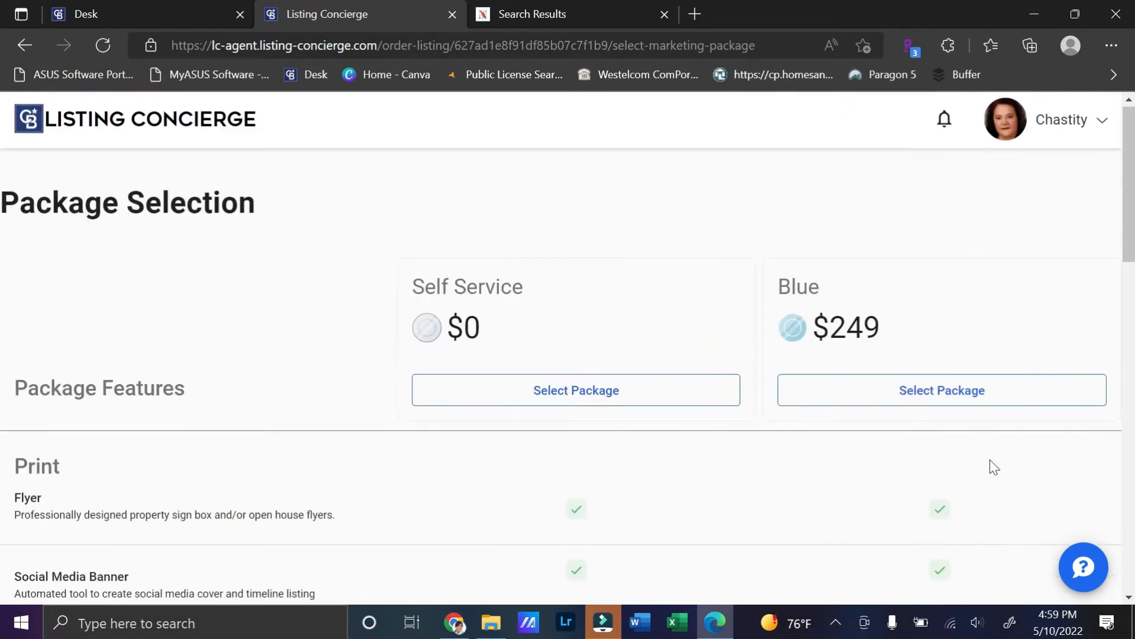
pyautogui.click(588, 393)
pyautogui.click(588, 393)
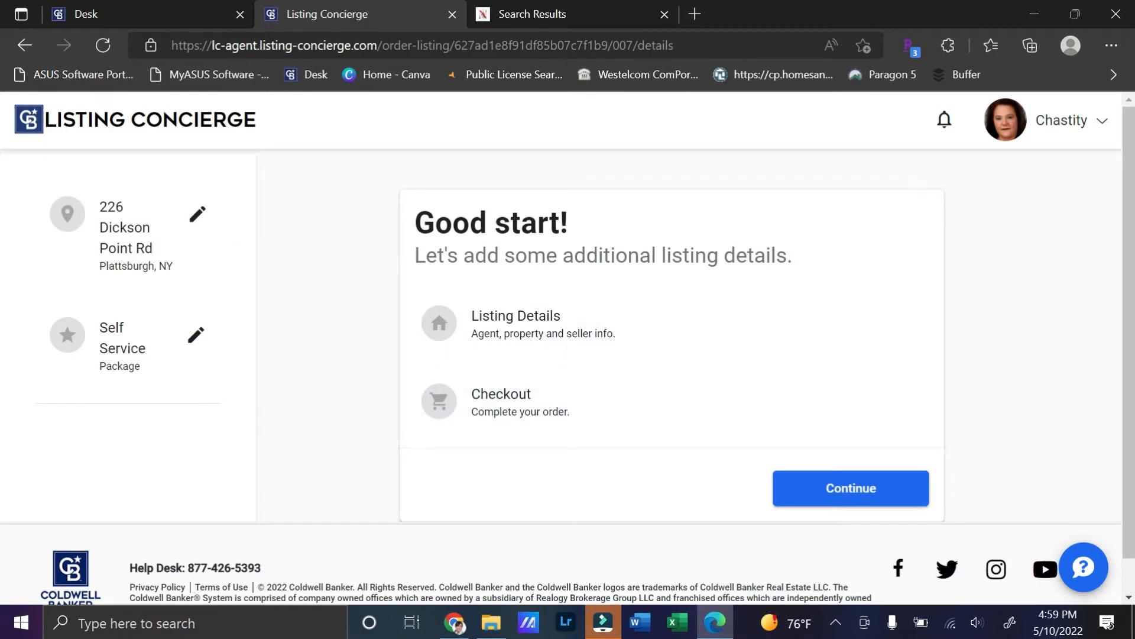
# Step: Enter the price 359900 with the Sold For price label
pyautogui.click(843, 491)
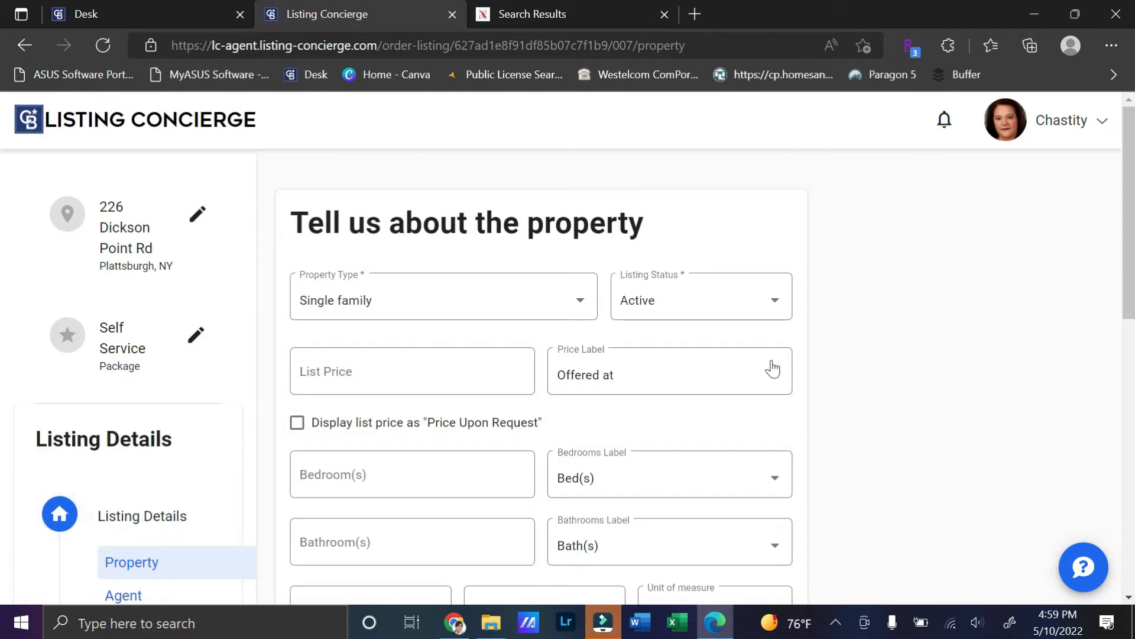
pyautogui.click(418, 375)
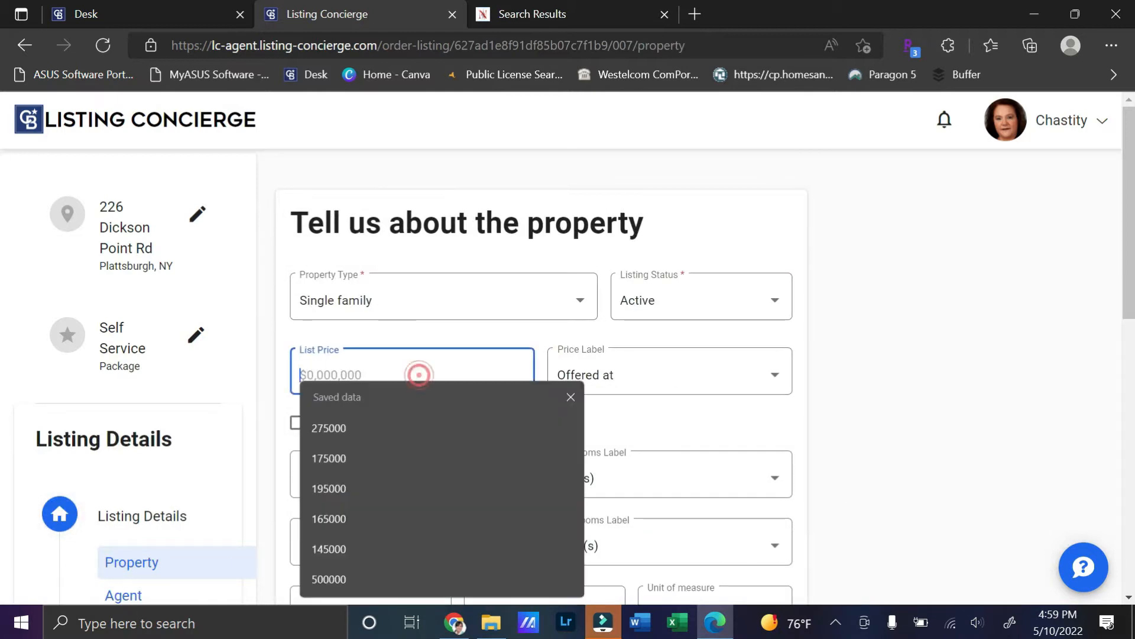
pyautogui.click(545, 16)
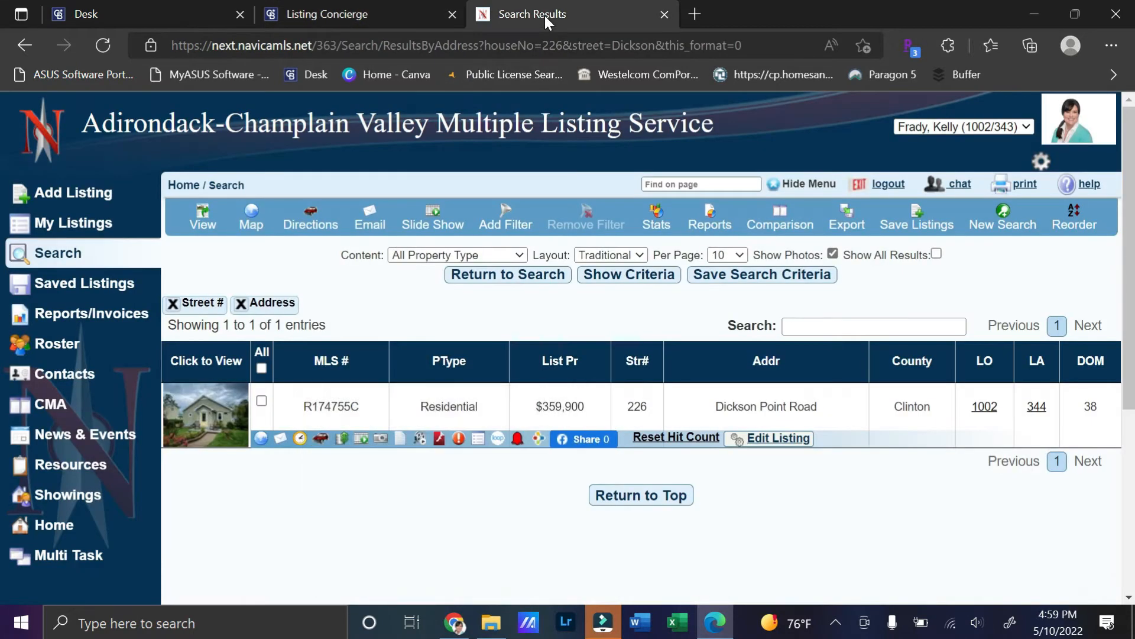
pyautogui.click(406, 15)
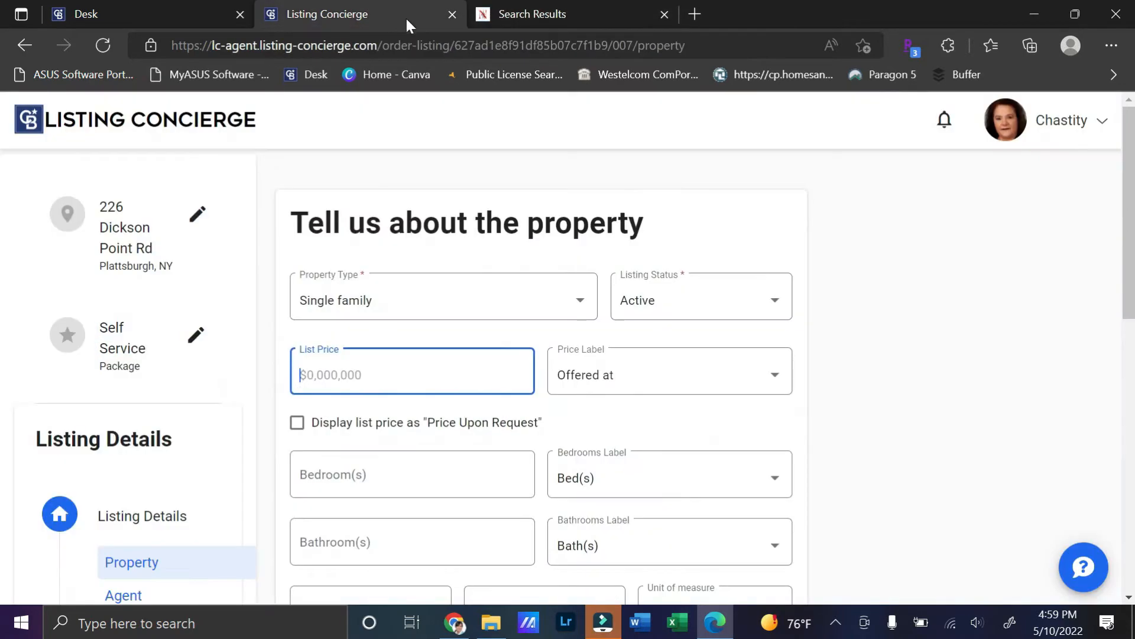
pyautogui.write('359900')
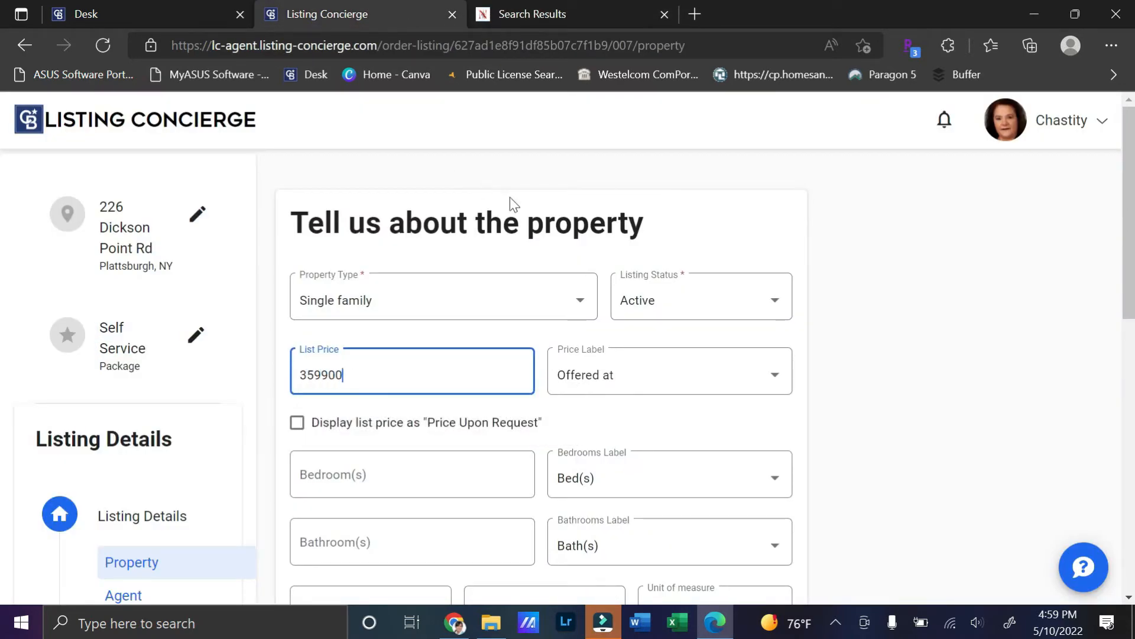
pyautogui.click(671, 363)
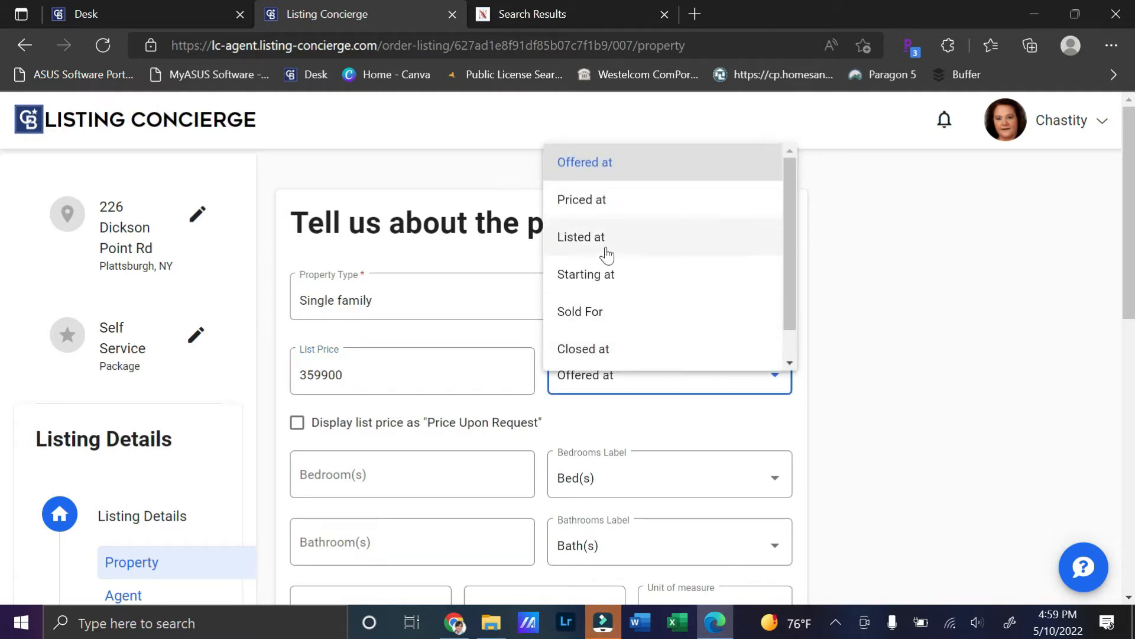
pyautogui.click(591, 319)
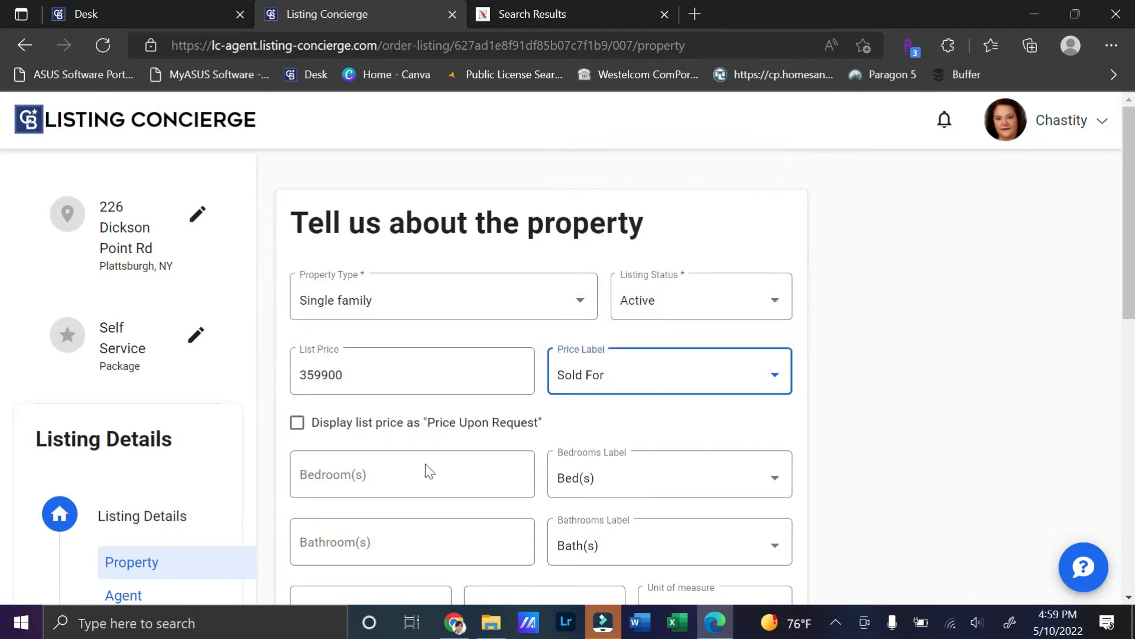
# Step: Enter 2 bedrooms labelled Bed(s) and 2 bathrooms labelled Bath(s), checked against the MLS listing
pyautogui.click(532, 14)
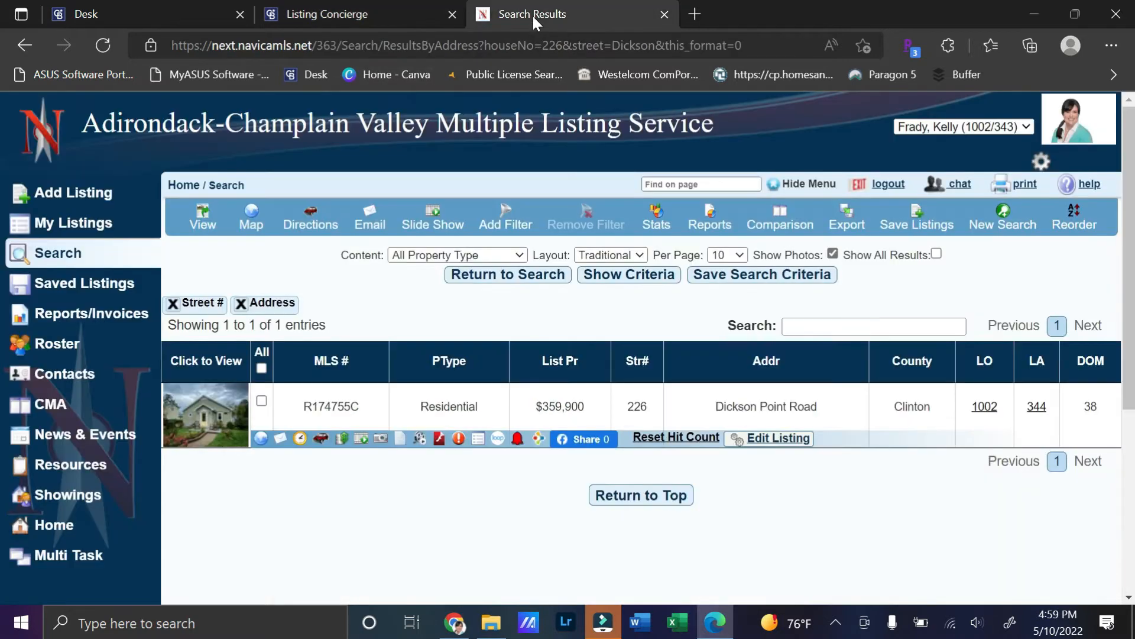
pyautogui.click(333, 408)
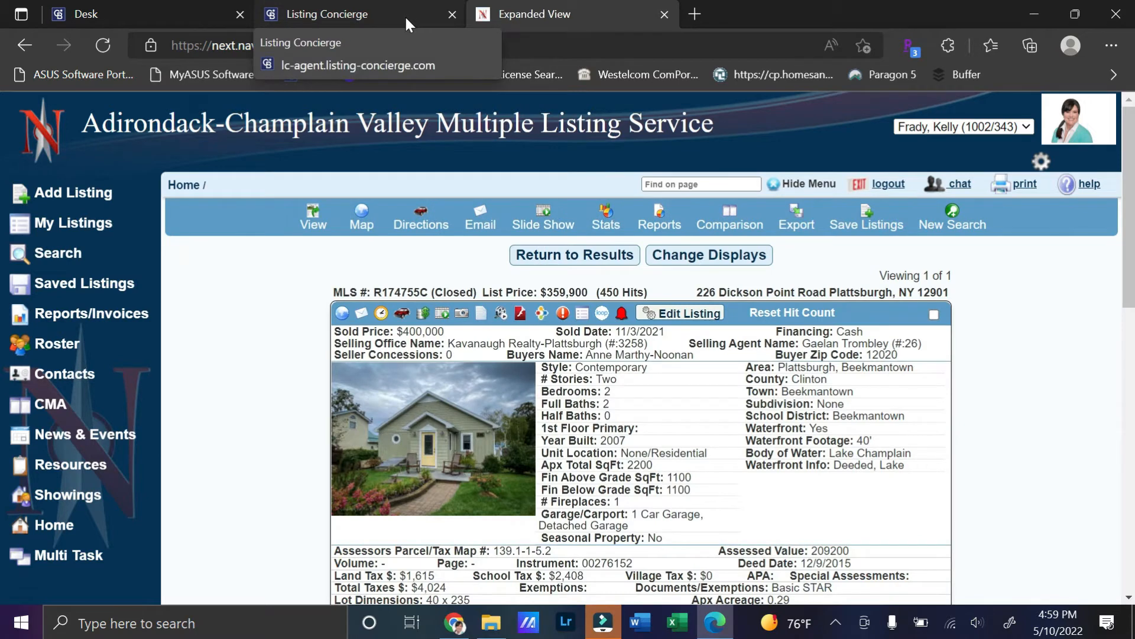
pyautogui.click(406, 17)
pyautogui.click(384, 476)
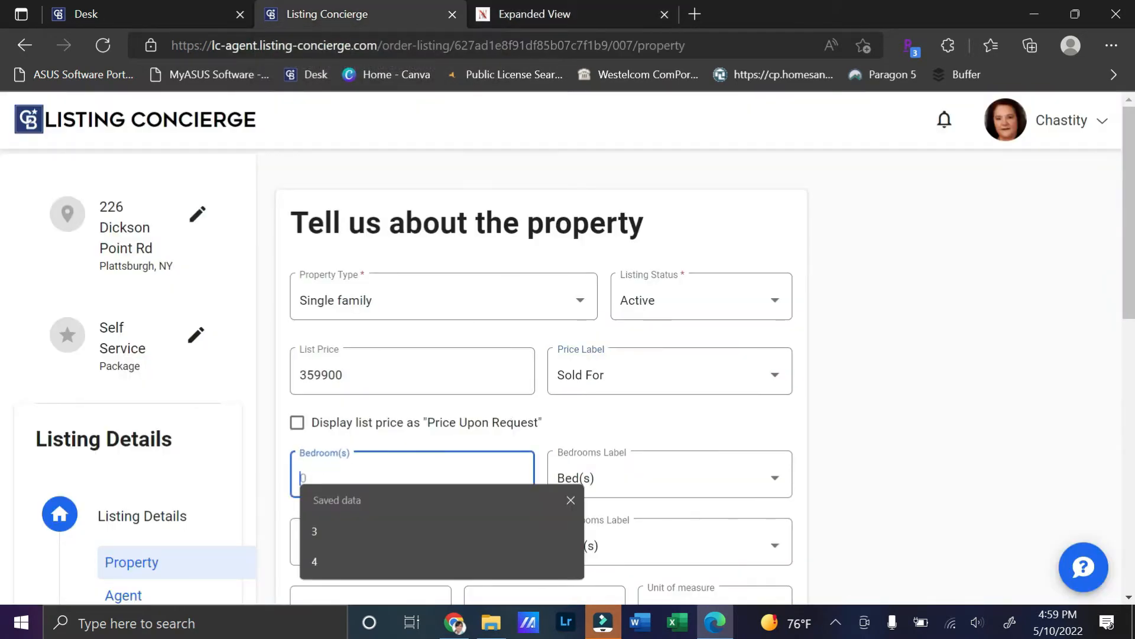
pyautogui.write('2')
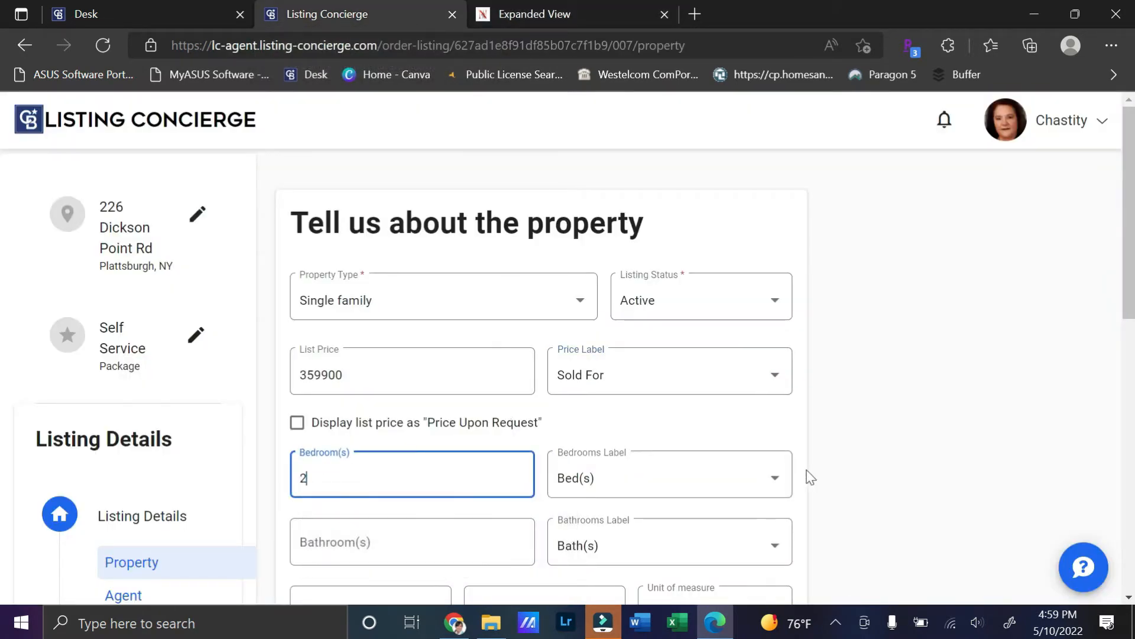
pyautogui.click(775, 478)
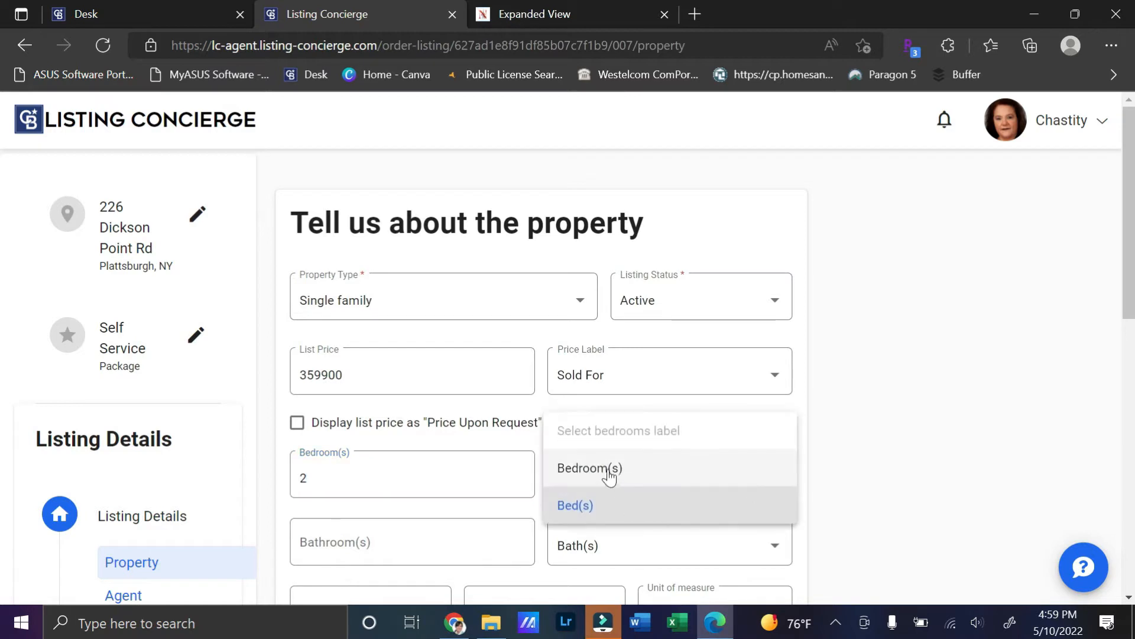
pyautogui.click(573, 513)
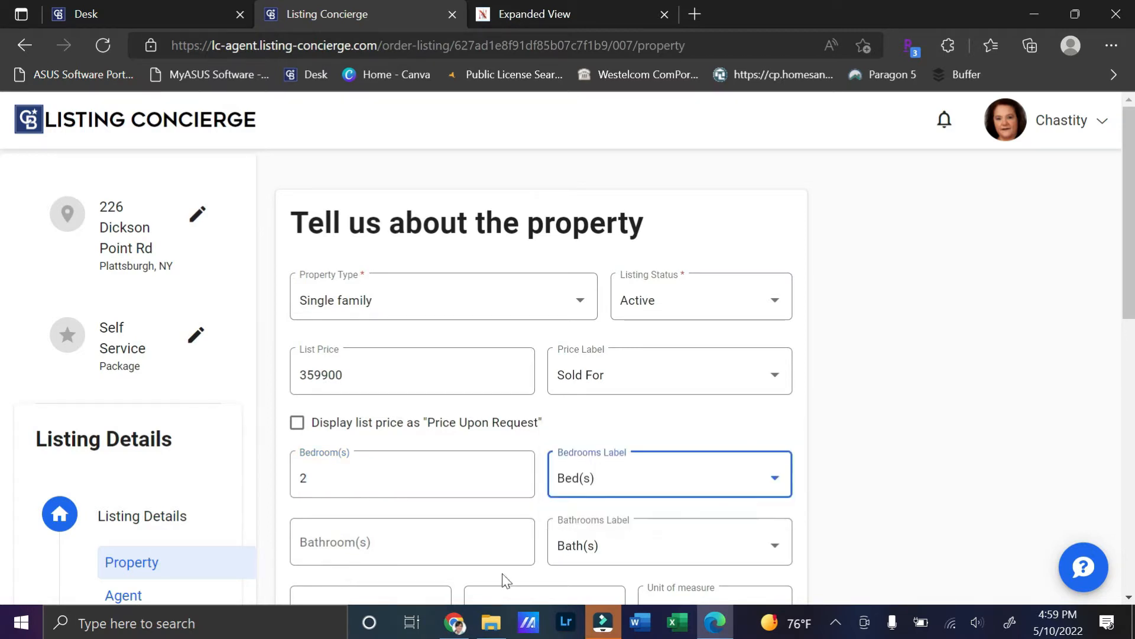
pyautogui.click(317, 542)
pyautogui.click(300, 491)
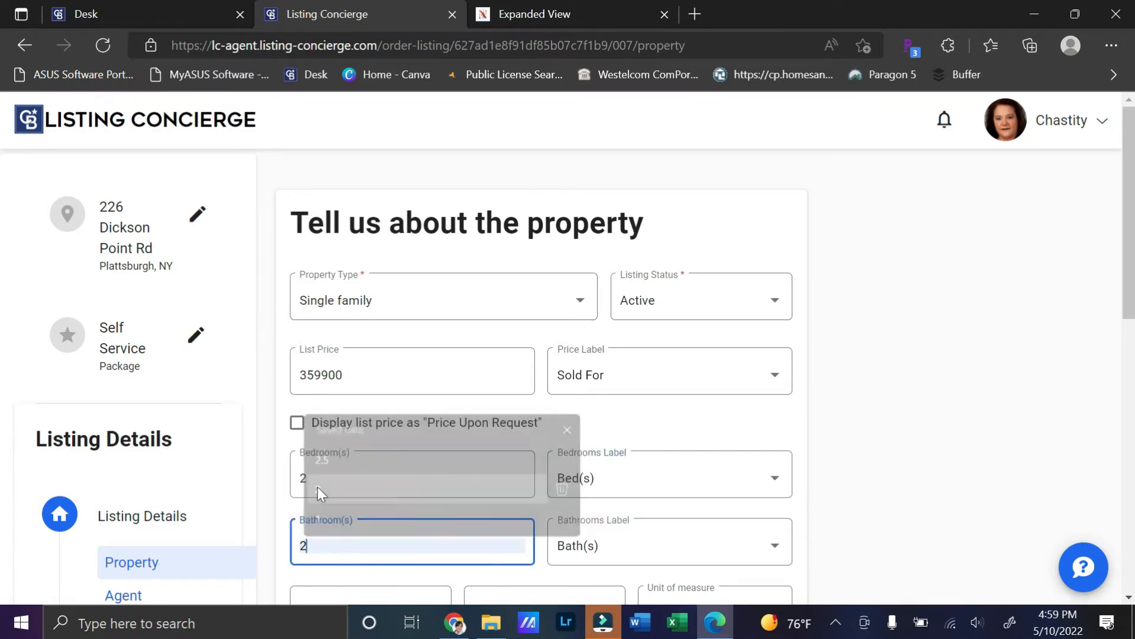
pyautogui.click(646, 544)
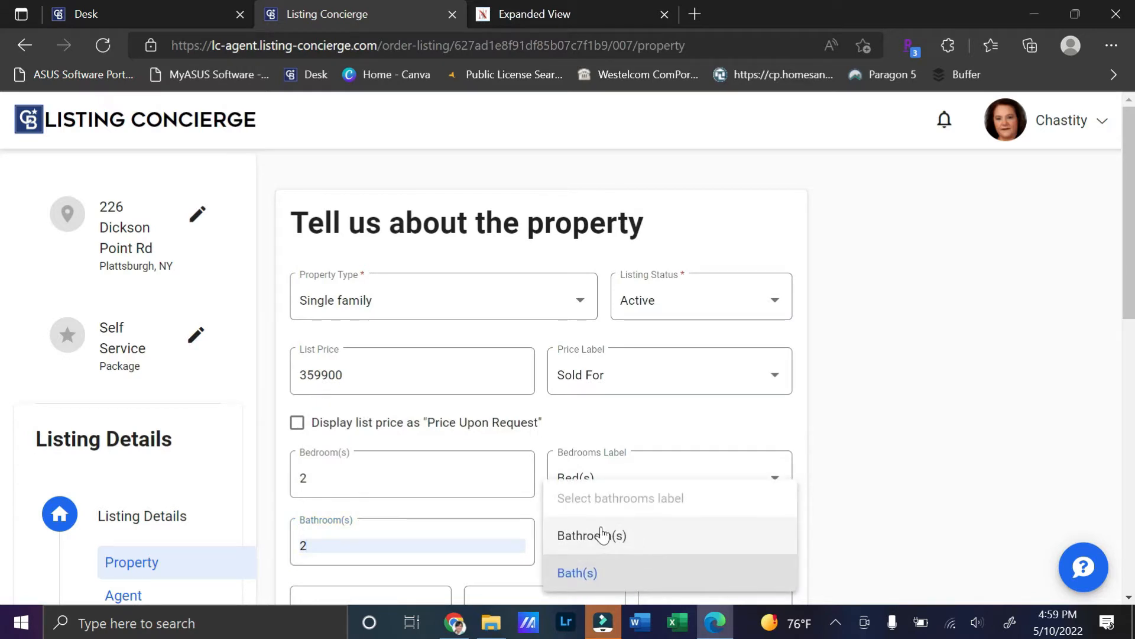
pyautogui.click(580, 574)
# Step: Enter 2200 as the square footage
pyautogui.scroll(-3, 1005, 373)
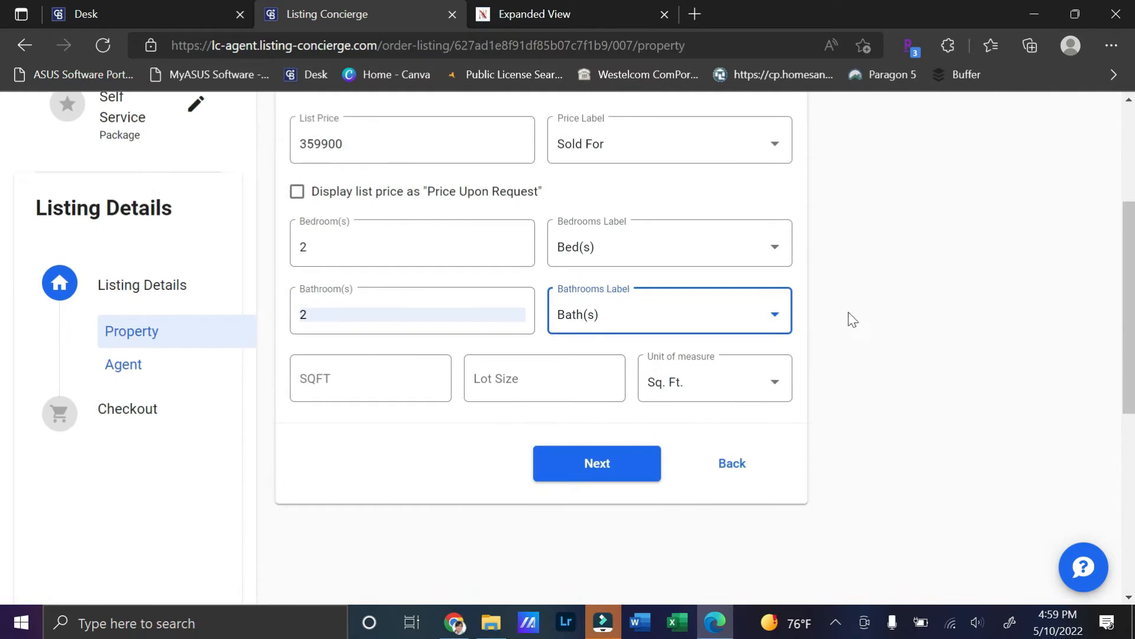
pyautogui.click(598, 14)
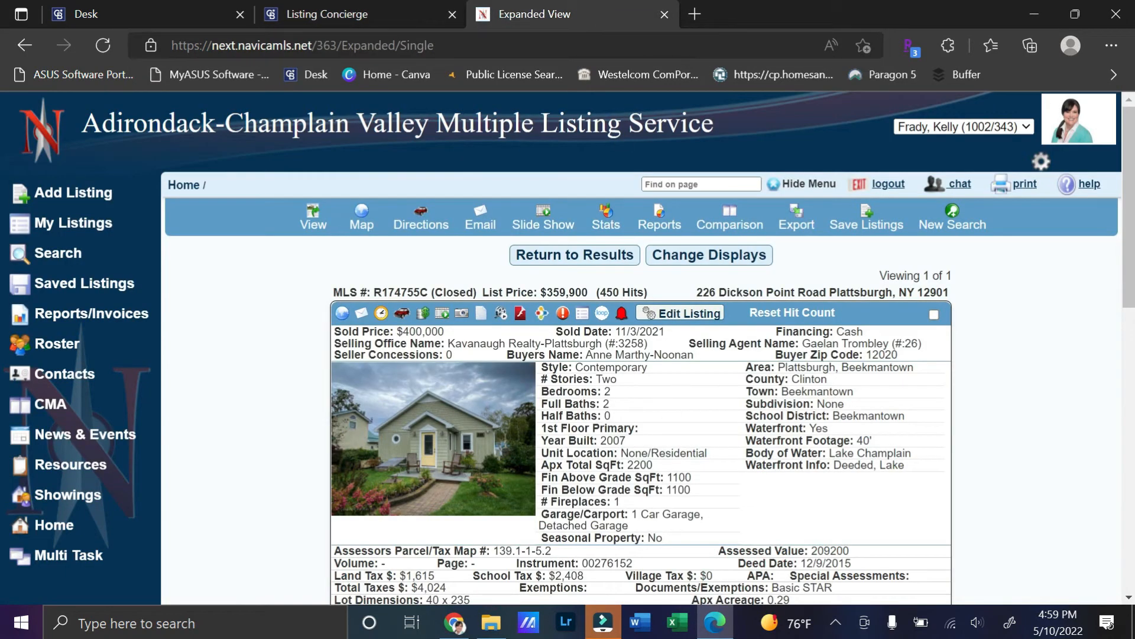
pyautogui.click(359, 17)
pyautogui.click(414, 379)
pyautogui.write('2200')
# Step: Set the lot size to 0.29 Acres and save the property details
pyautogui.click(598, 373)
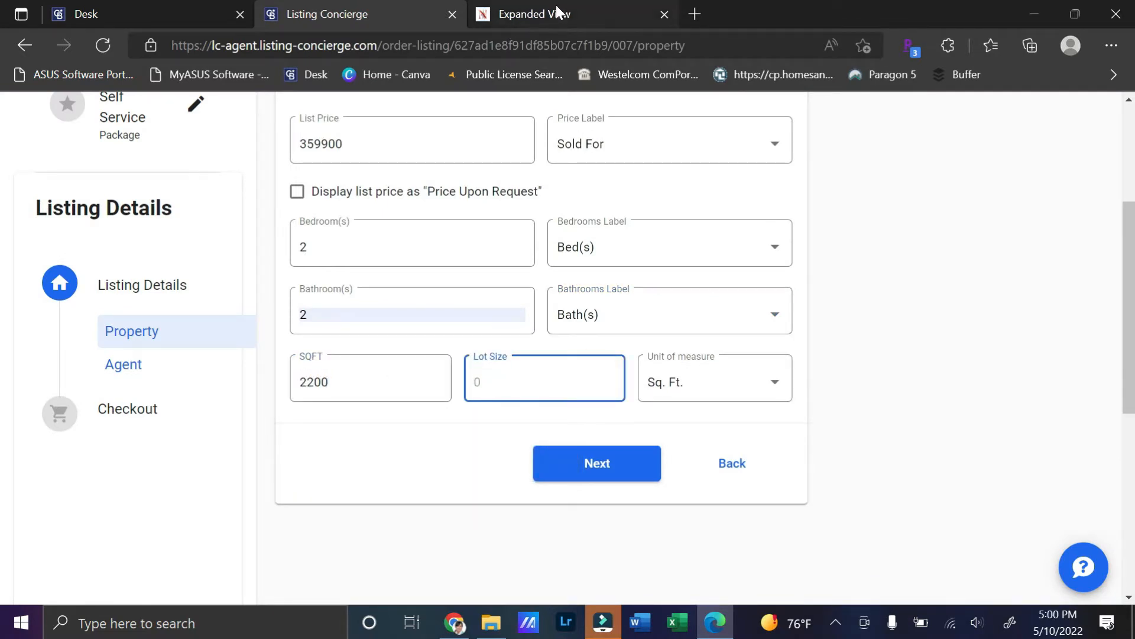
pyautogui.click(505, 23)
pyautogui.scroll(-3, 676, 527)
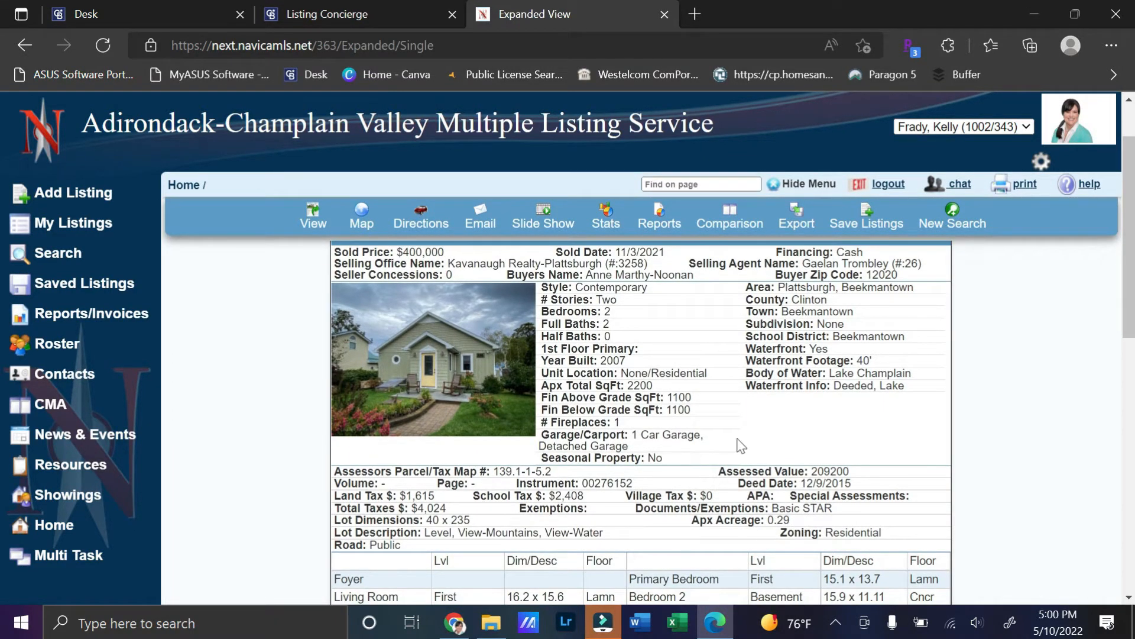
pyautogui.click(329, 15)
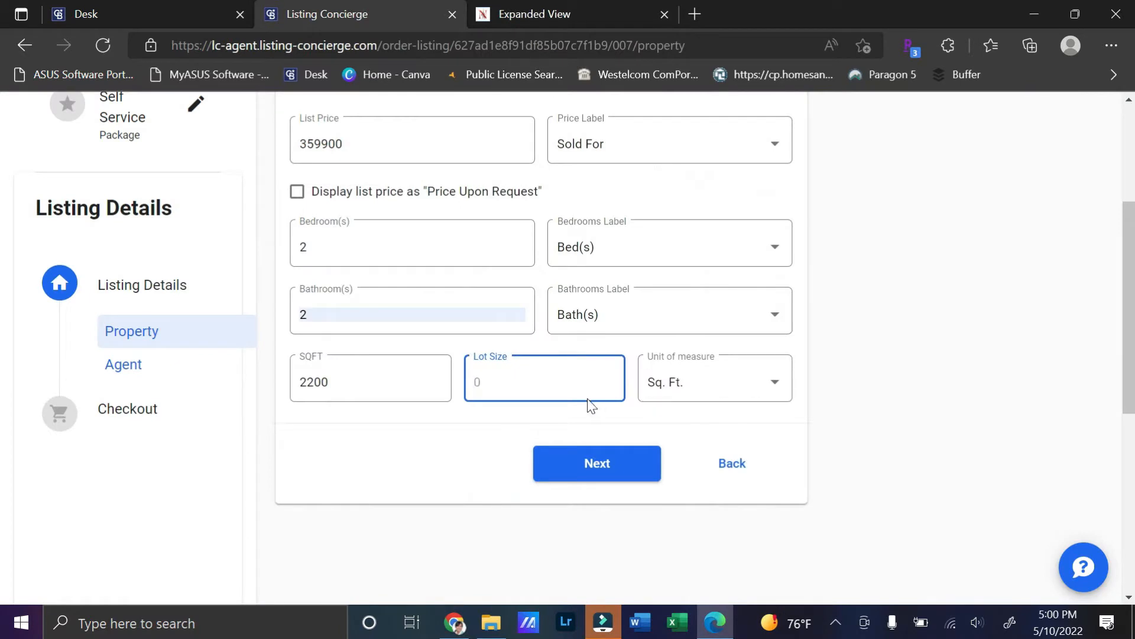
pyautogui.write('0.29')
pyautogui.click(720, 369)
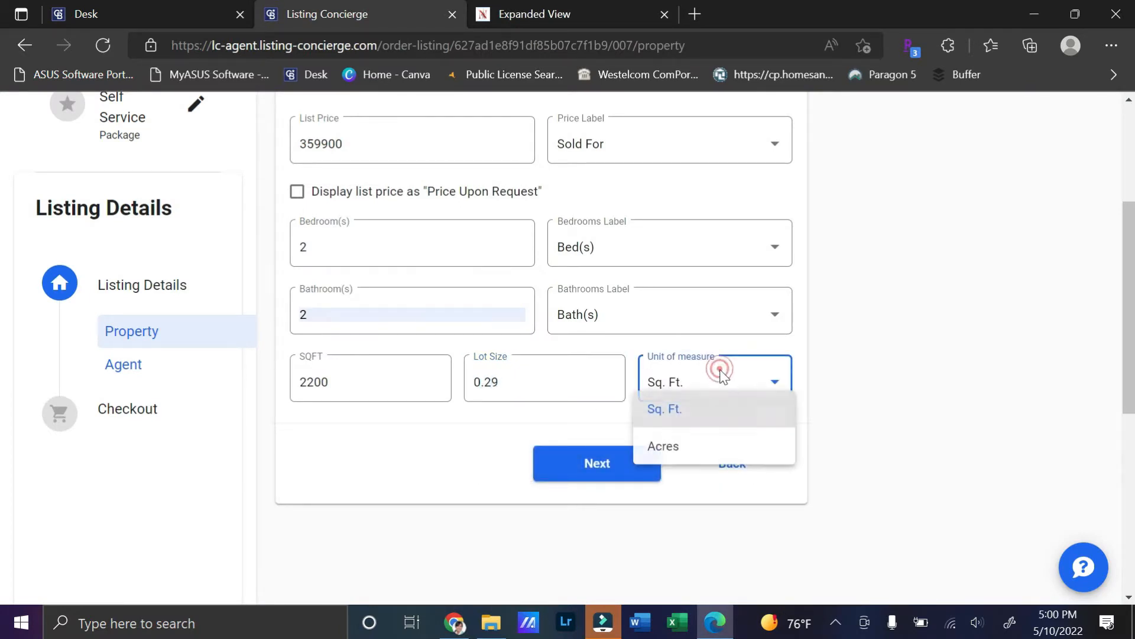
pyautogui.click(654, 453)
pyautogui.click(619, 473)
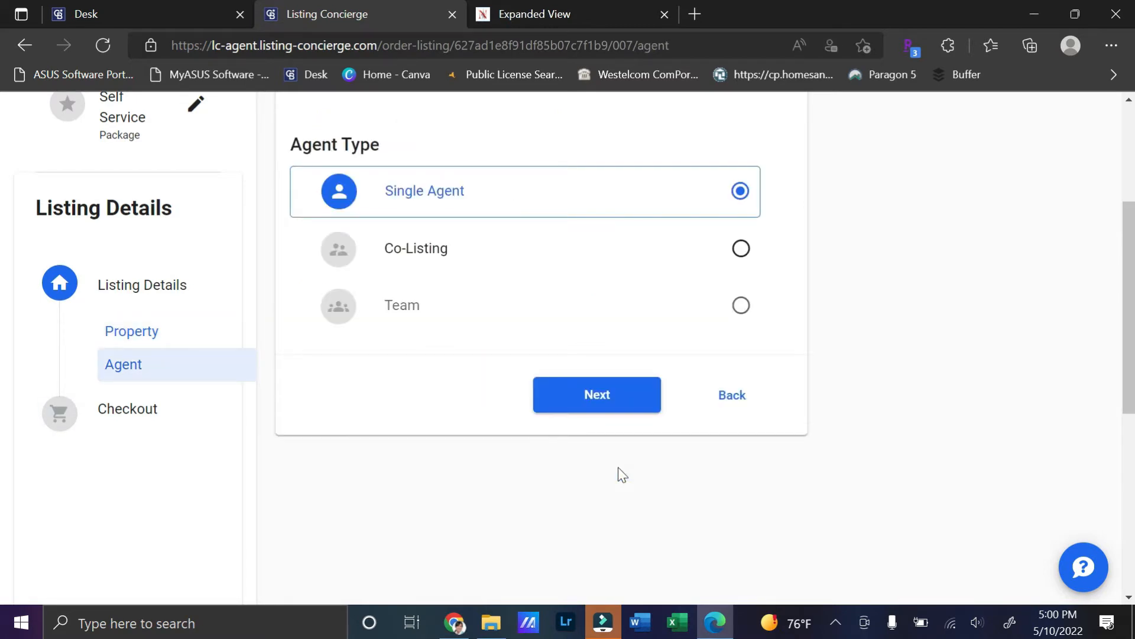
# Step: Keep Single Agent and complete the free $0.00 Self Service checkout
pyautogui.scroll(3, 622, 473)
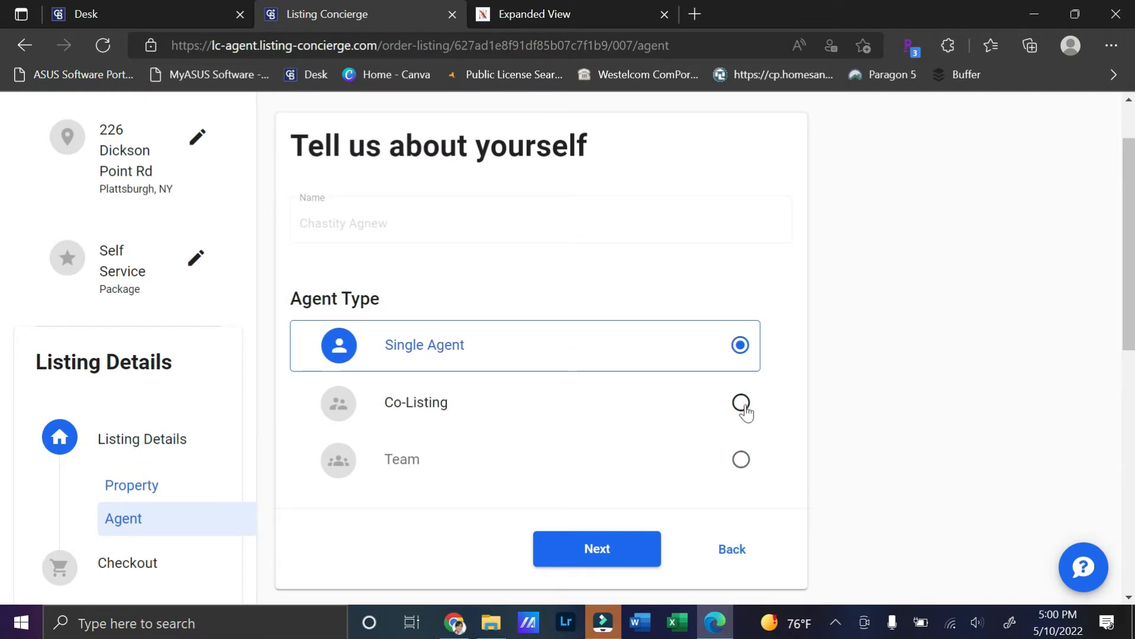
pyautogui.click(611, 550)
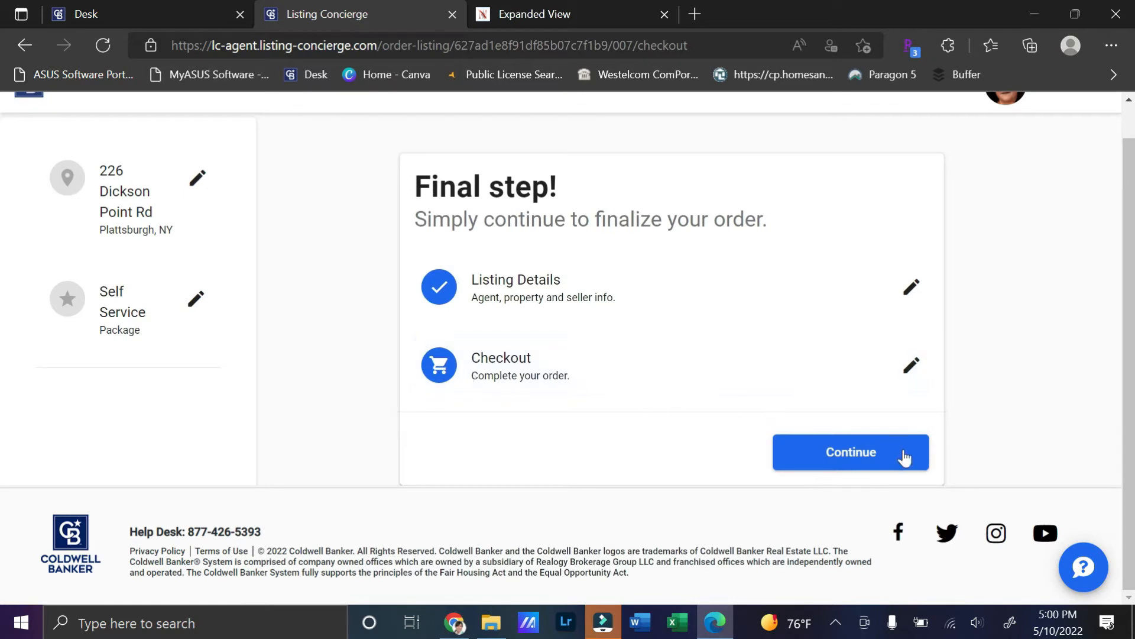
pyautogui.click(880, 460)
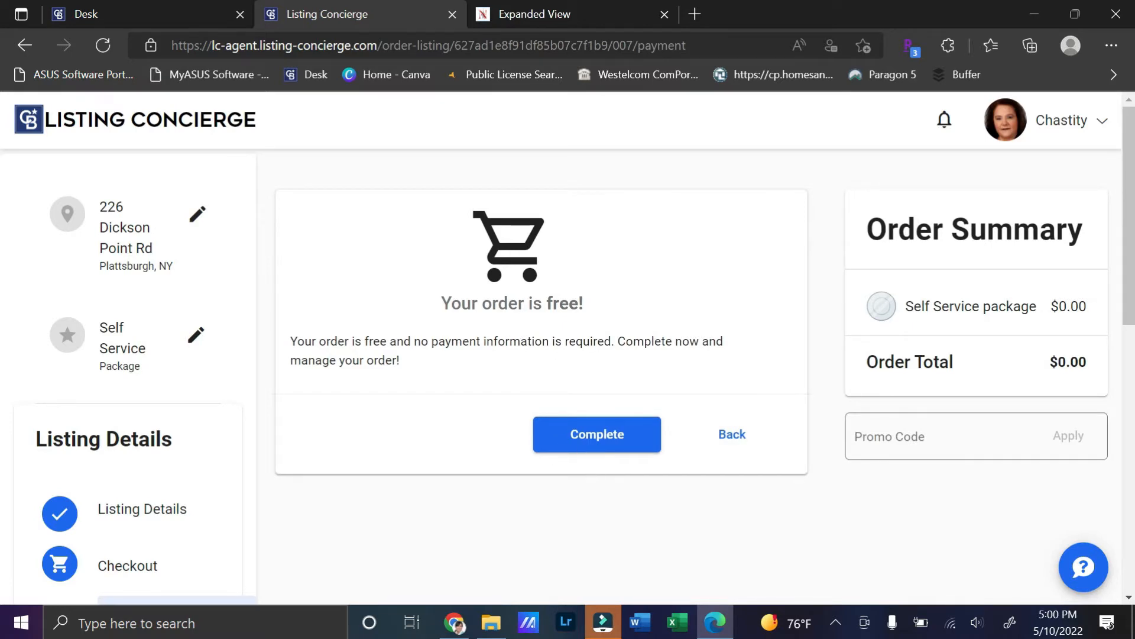
pyautogui.click(598, 438)
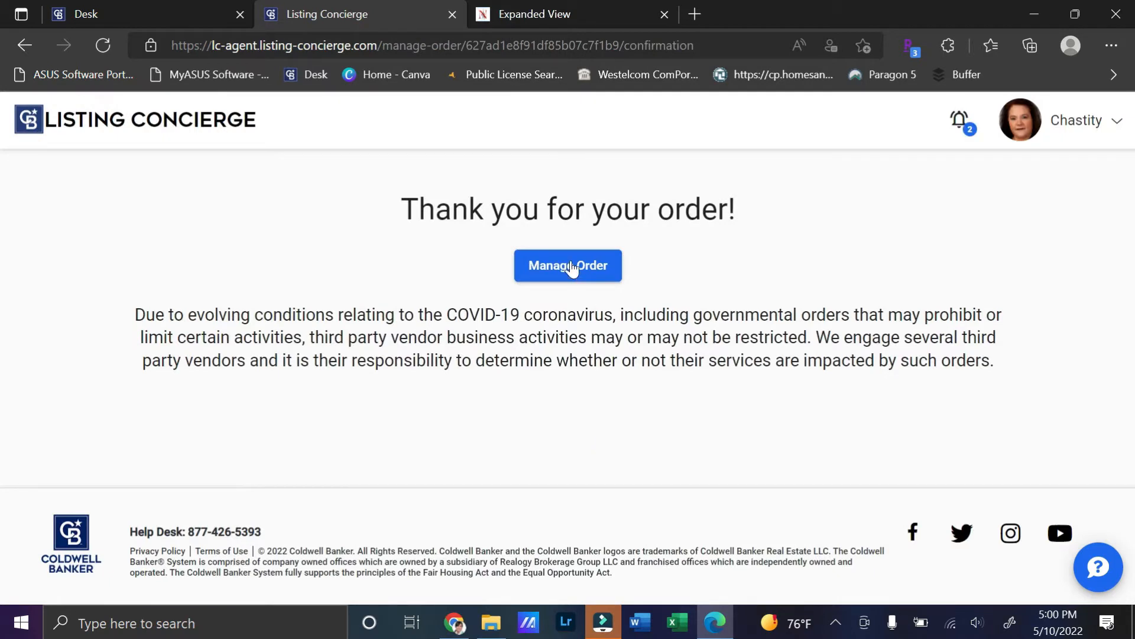
# Step: Open Manage Order from the notifications and review the New order's pending products
pyautogui.click(960, 124)
pyautogui.click(569, 273)
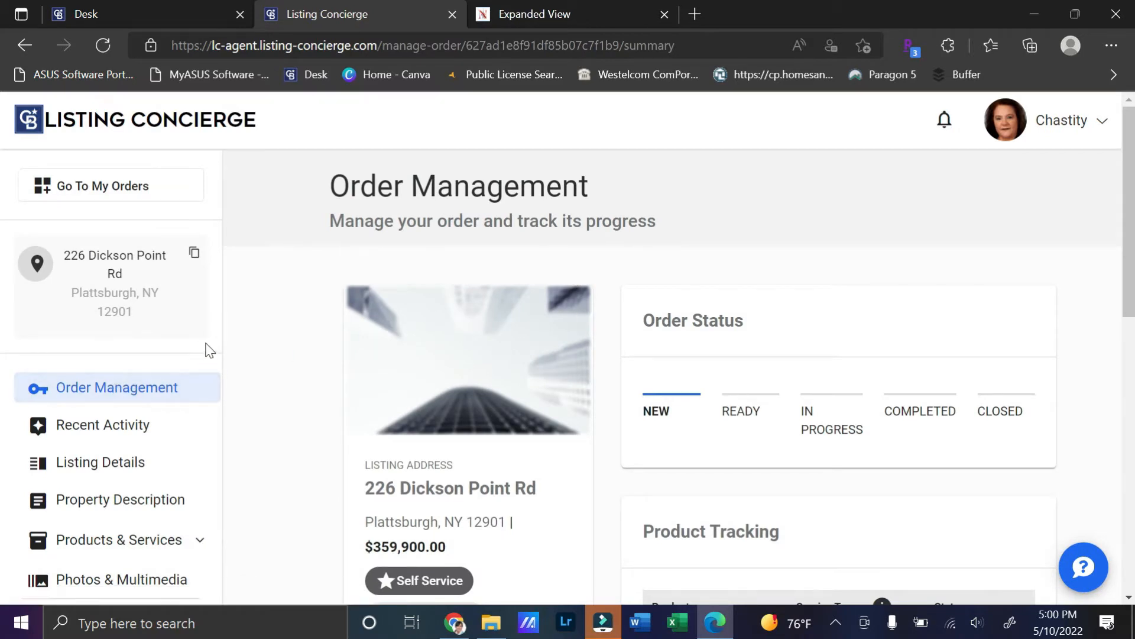
pyautogui.scroll(-1, 208, 349)
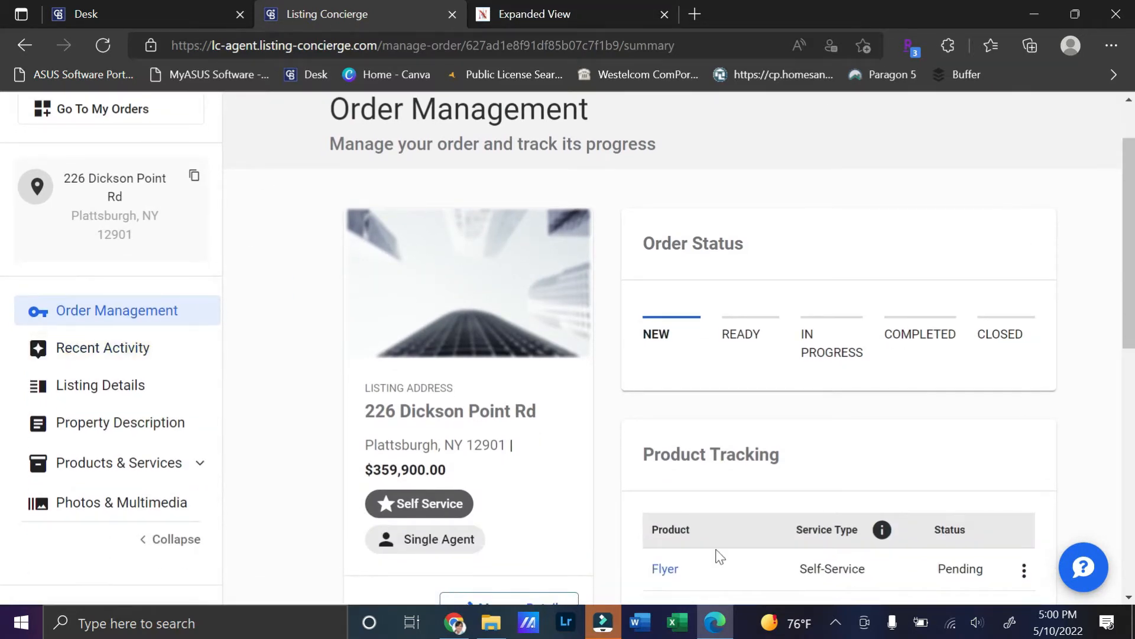
pyautogui.scroll(-3, 717, 492)
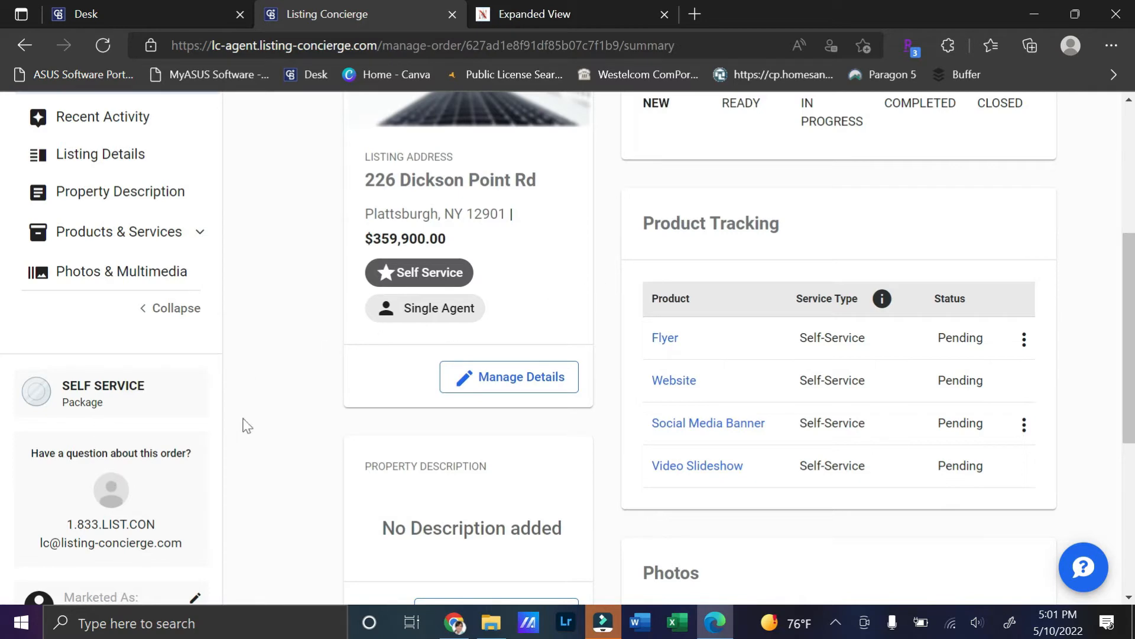
pyautogui.scroll(1, 390, 447)
pyautogui.scroll(-3, 402, 448)
pyautogui.scroll(3, 402, 447)
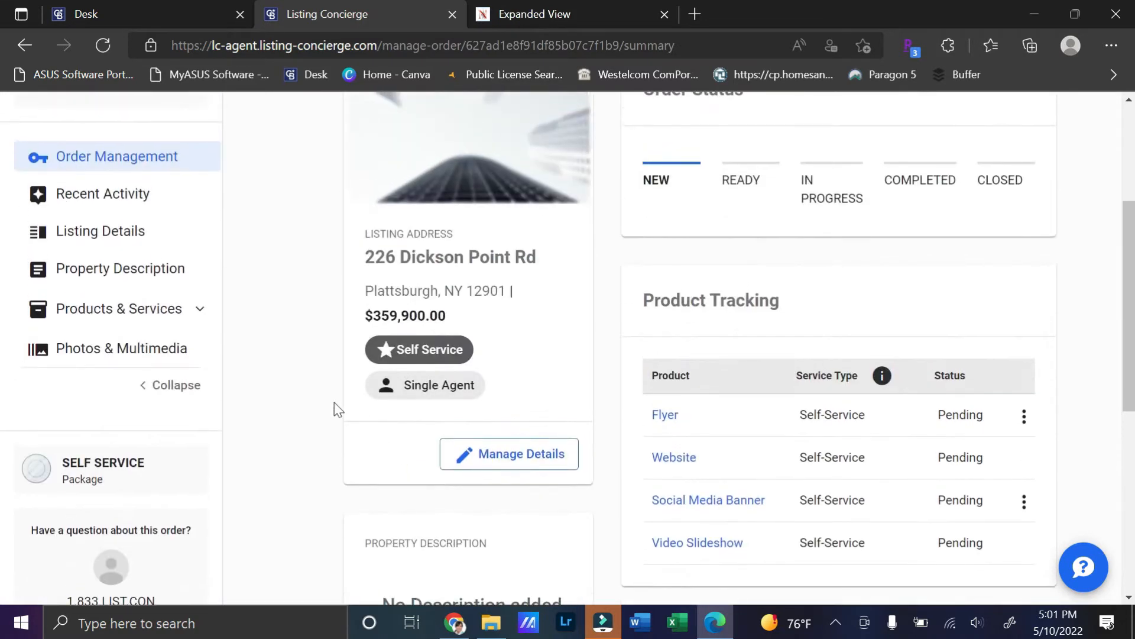
pyautogui.scroll(1, 334, 402)
pyautogui.scroll(-3, 427, 508)
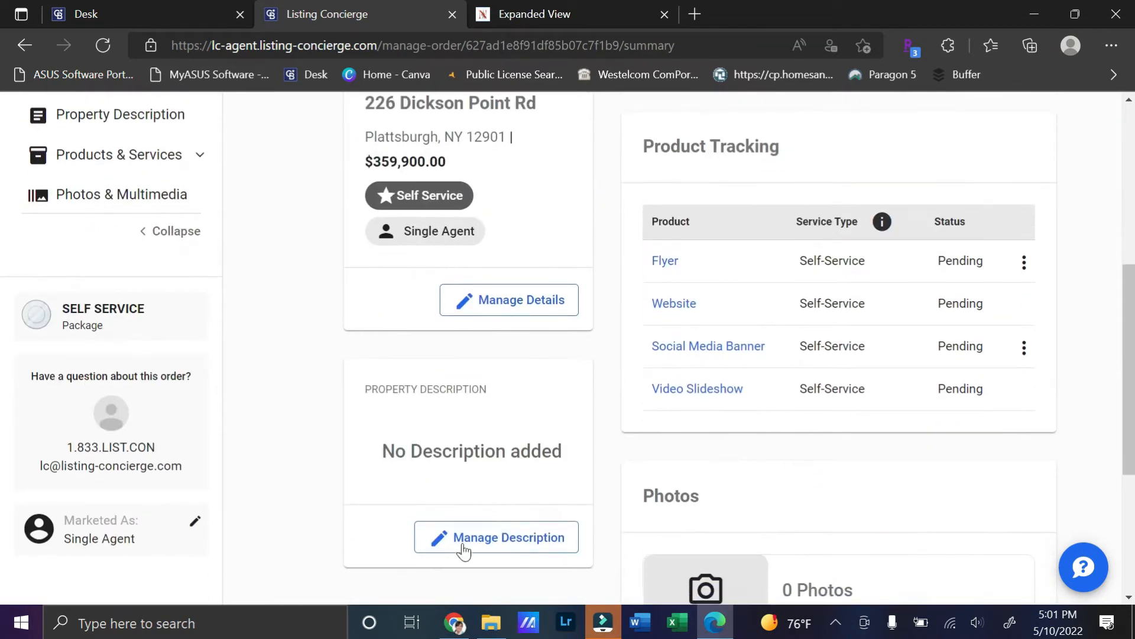
pyautogui.scroll(2, 355, 320)
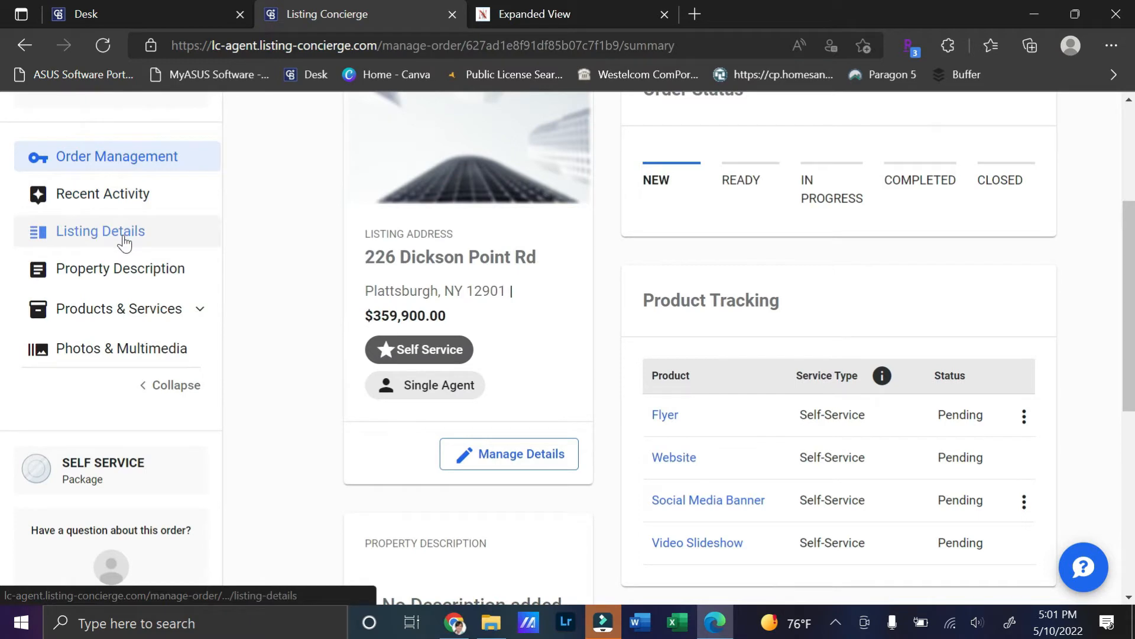
# Step: Copy the MLS Remarks paragraph into the property description Body
pyautogui.click(119, 271)
pyautogui.click(563, 16)
pyautogui.scroll(-10, 642, 420)
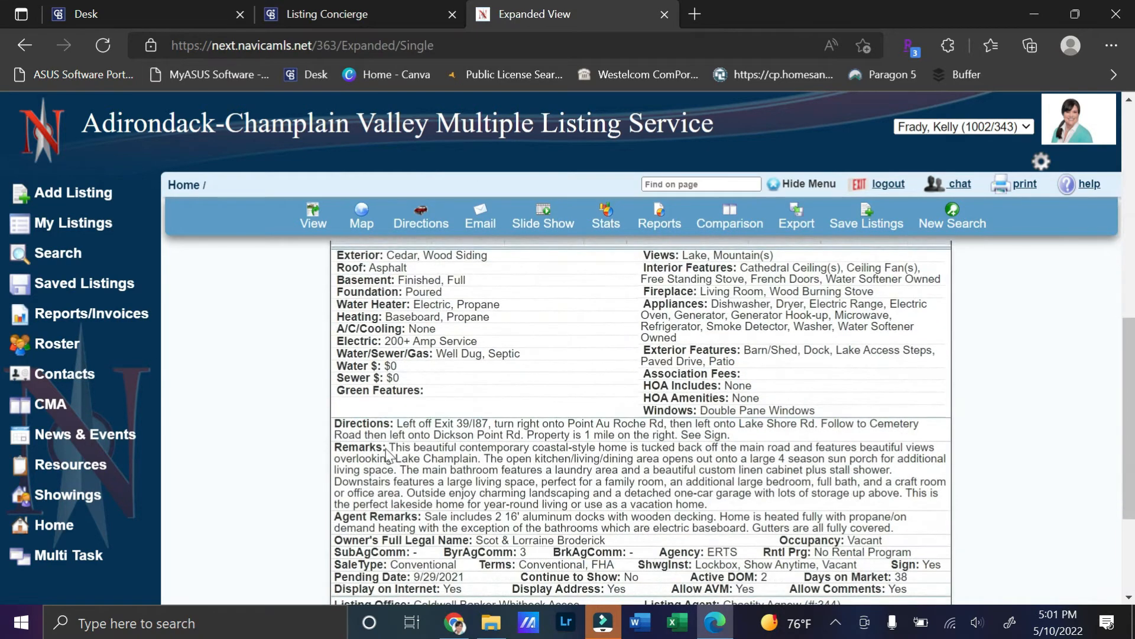
pyautogui.moveTo(390, 447); pyautogui.dragTo(724, 503)
pyautogui.hotkey('ctrl', 'c')
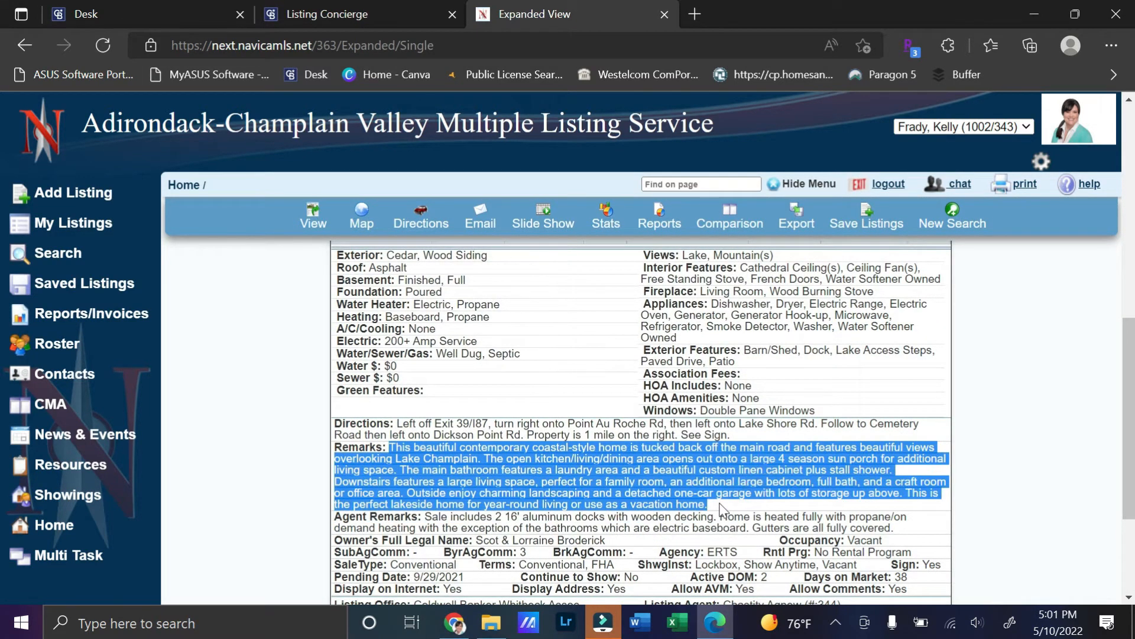
pyautogui.click(388, 18)
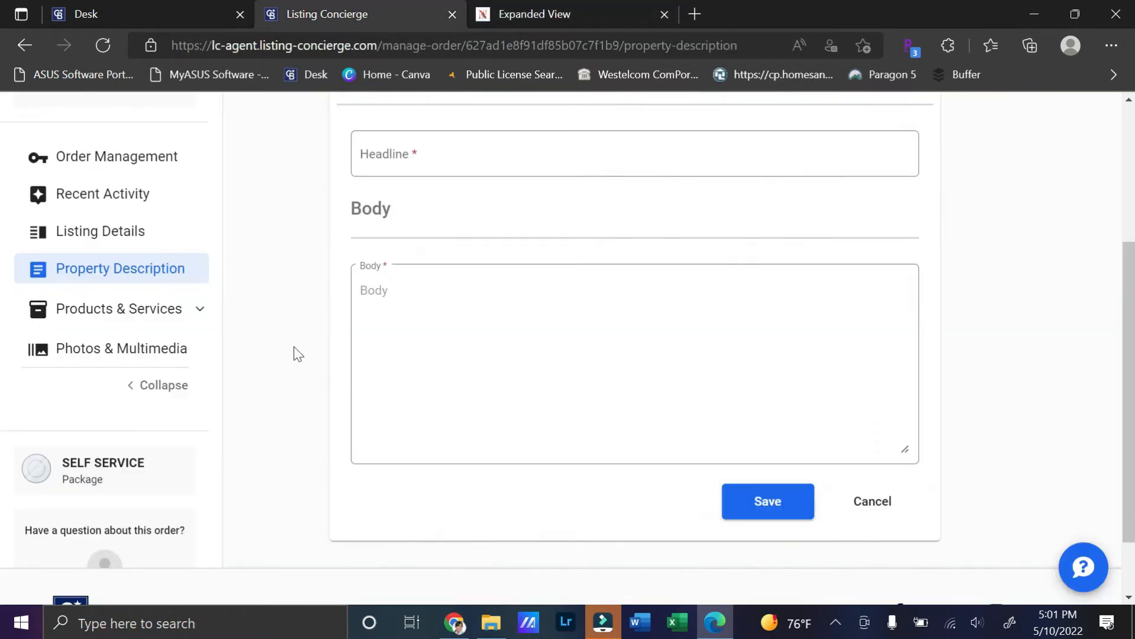
pyautogui.click(423, 281)
pyautogui.hotkey('ctrl', 'v')
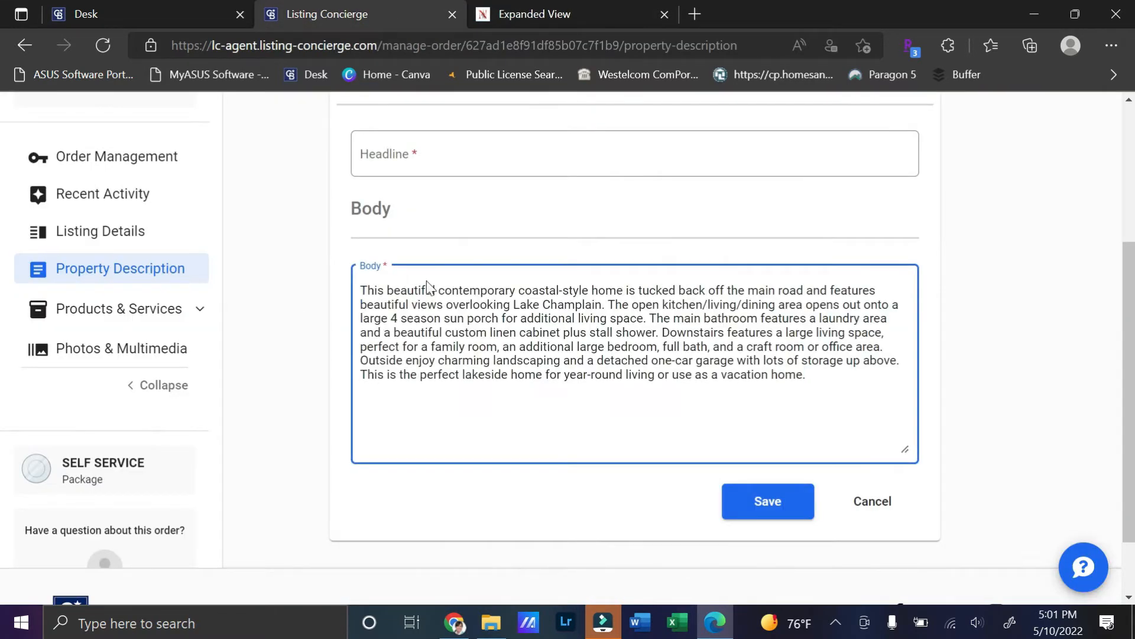
# Step: Add the headline 'Lakeside Living Has Never Been Easier!' and save the description
pyautogui.click(433, 155)
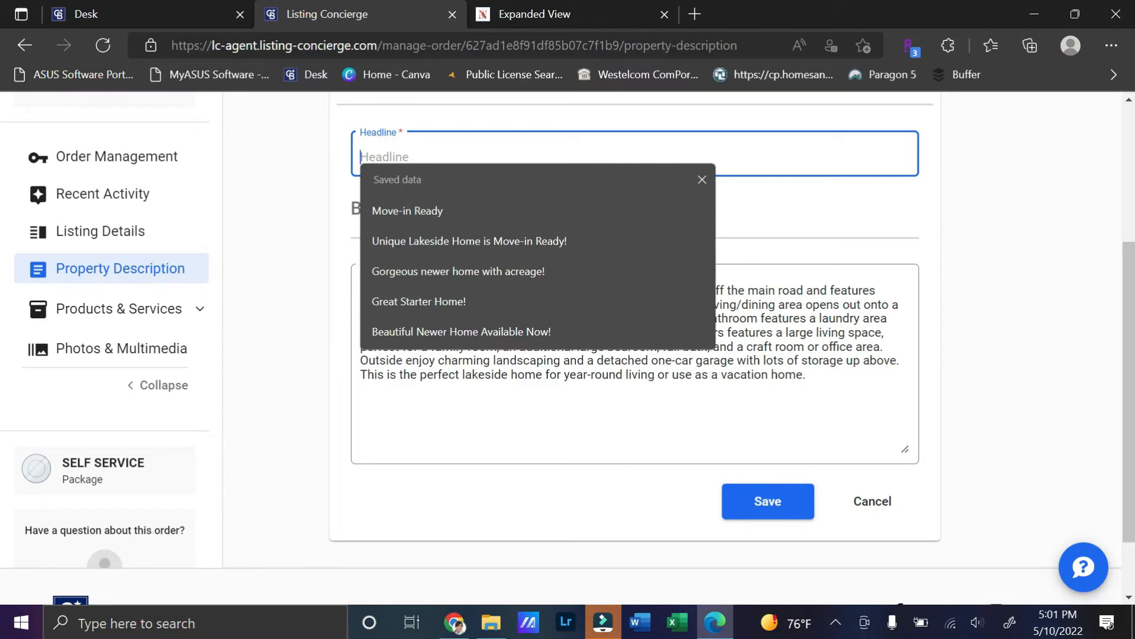
pyautogui.write('La')
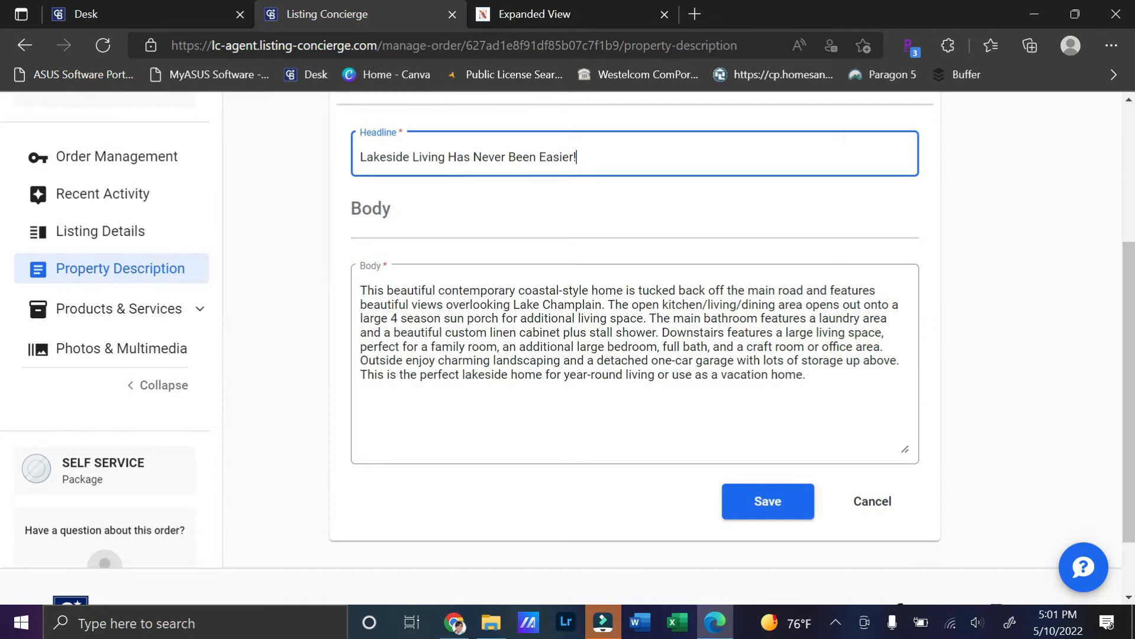
pyautogui.click(768, 506)
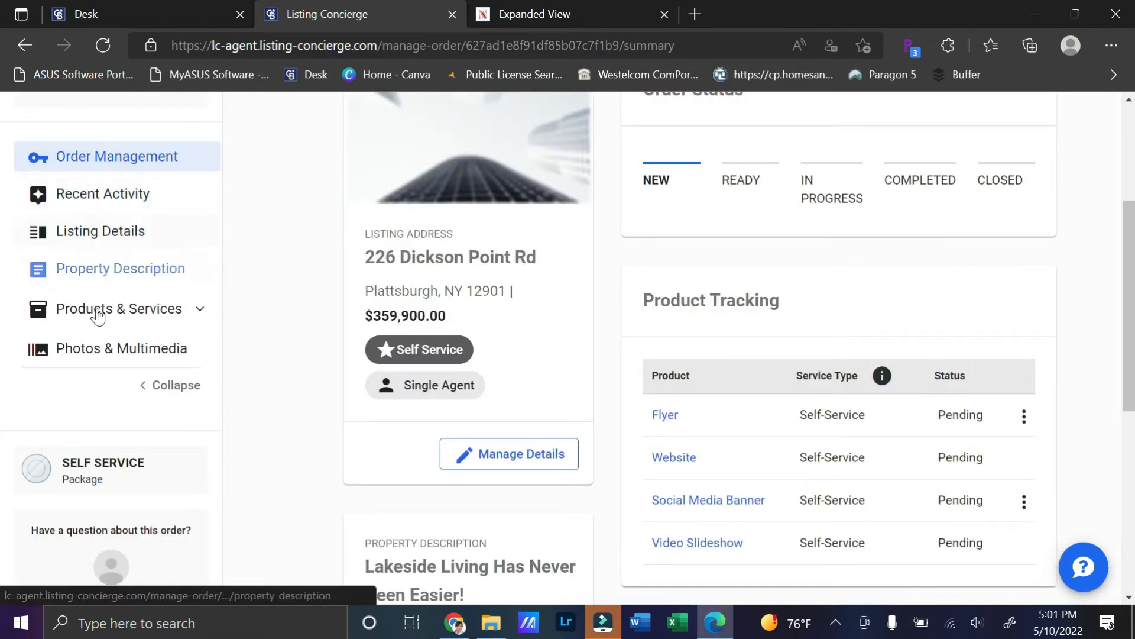
# Step: Go through Products & Services to Photos & Multimedia and open the photo upload picker
pyautogui.click(202, 322)
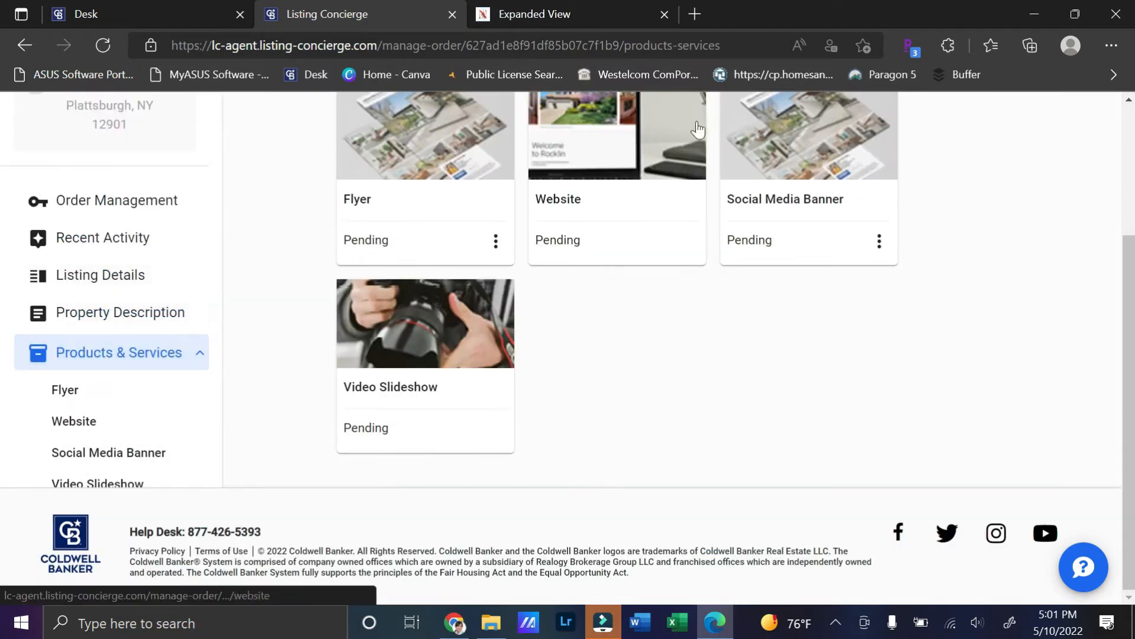
pyautogui.scroll(3, 654, 319)
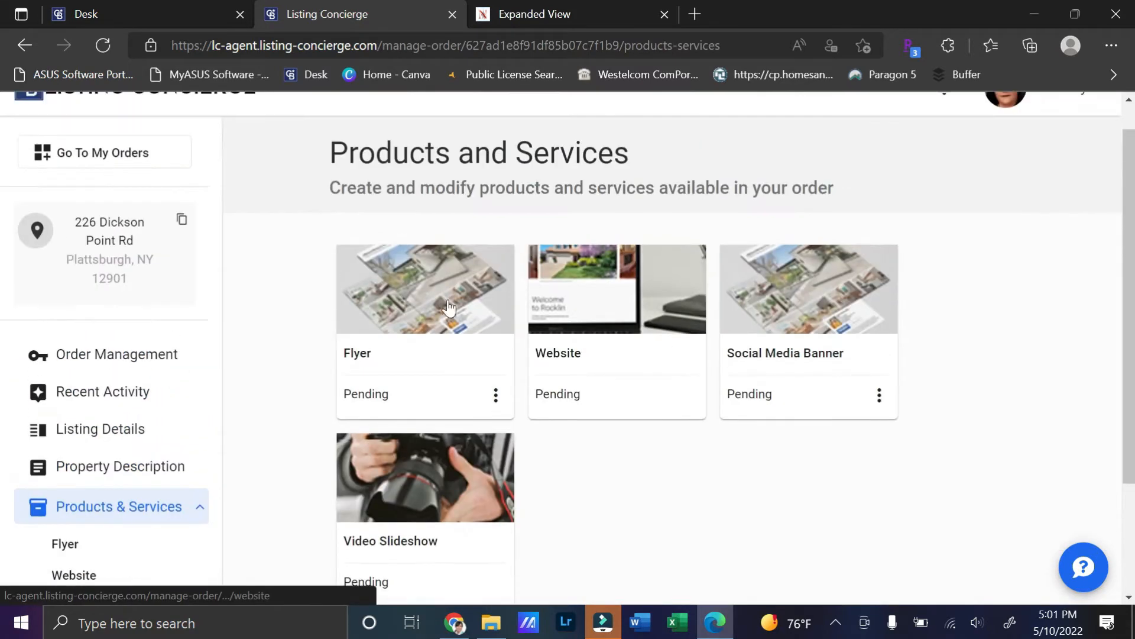
pyautogui.scroll(-3, 544, 296)
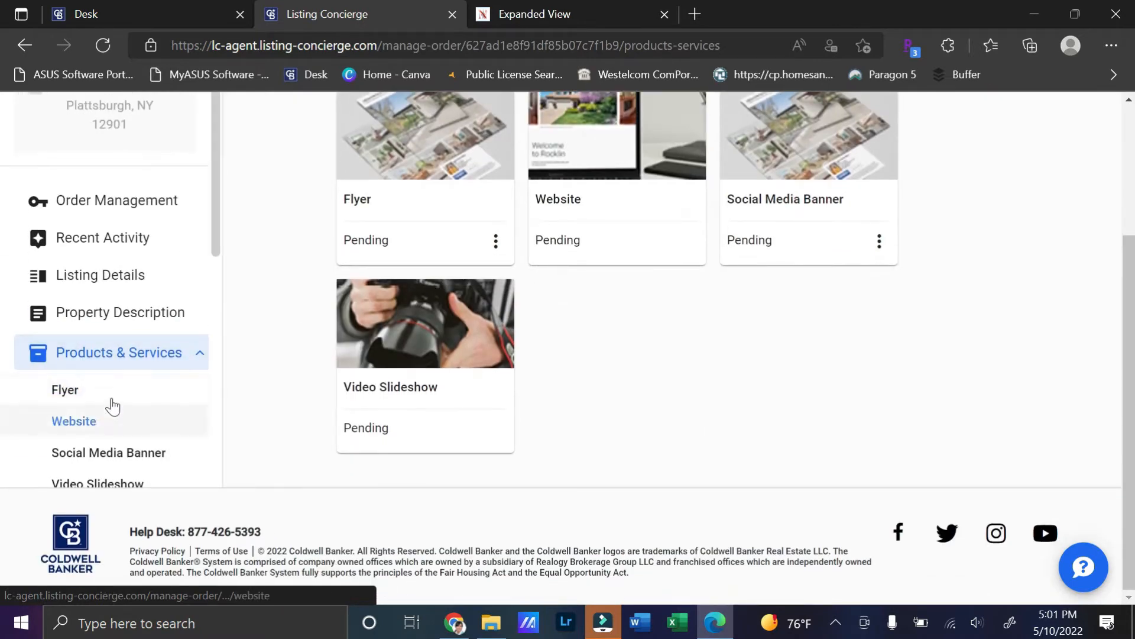
pyautogui.scroll(-4, 89, 416)
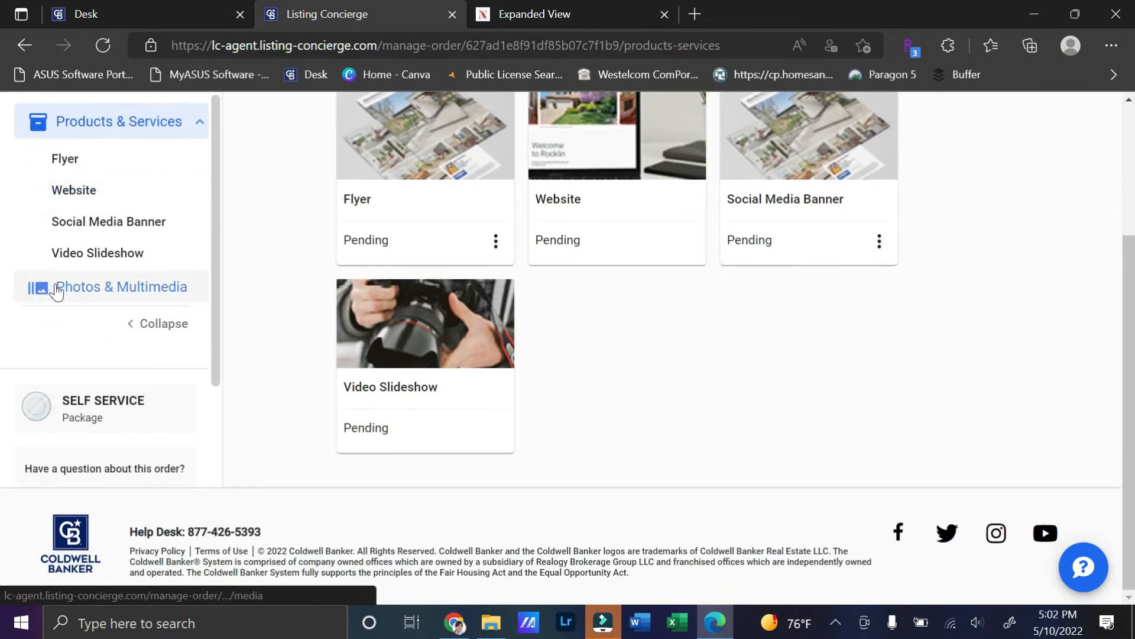
pyautogui.click(87, 288)
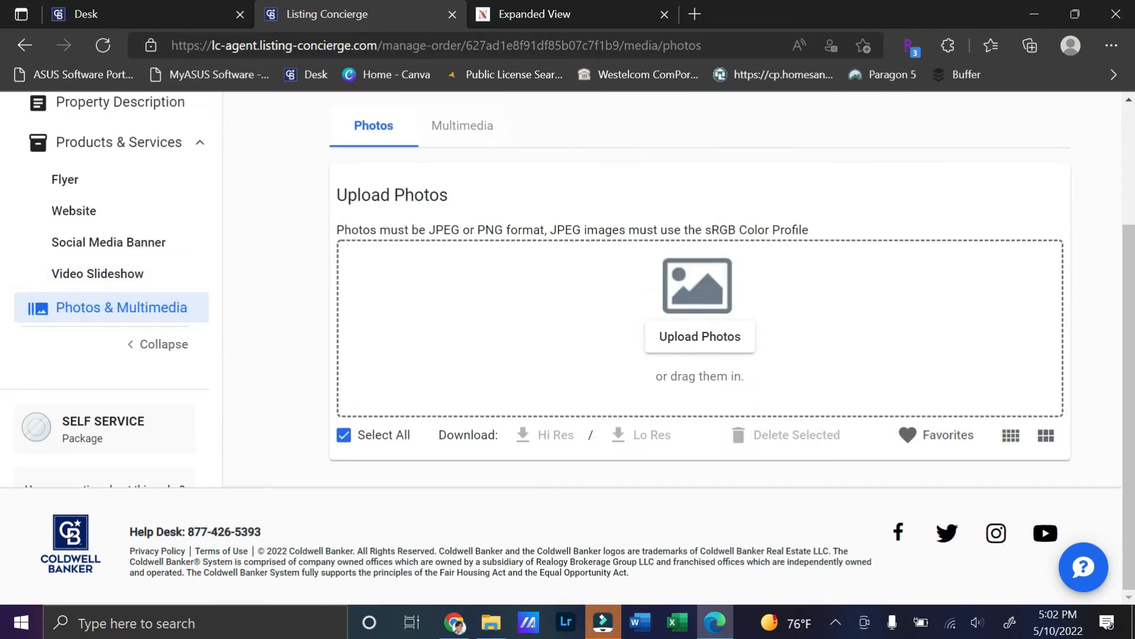
pyautogui.click(631, 335)
pyautogui.click(708, 338)
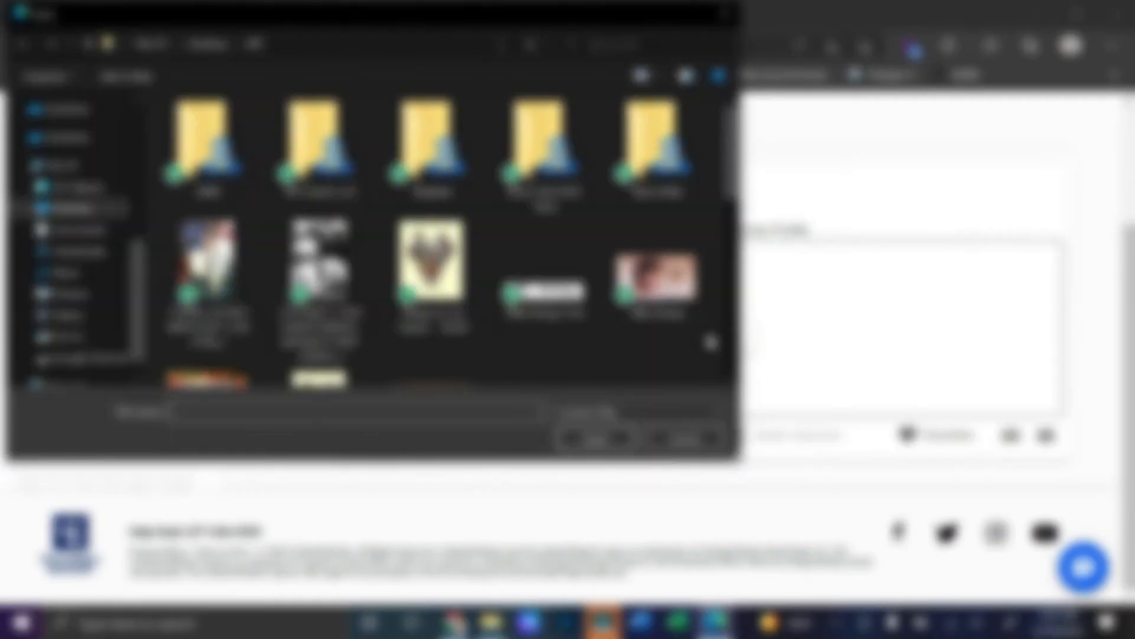
pyautogui.scroll(5, 88, 177)
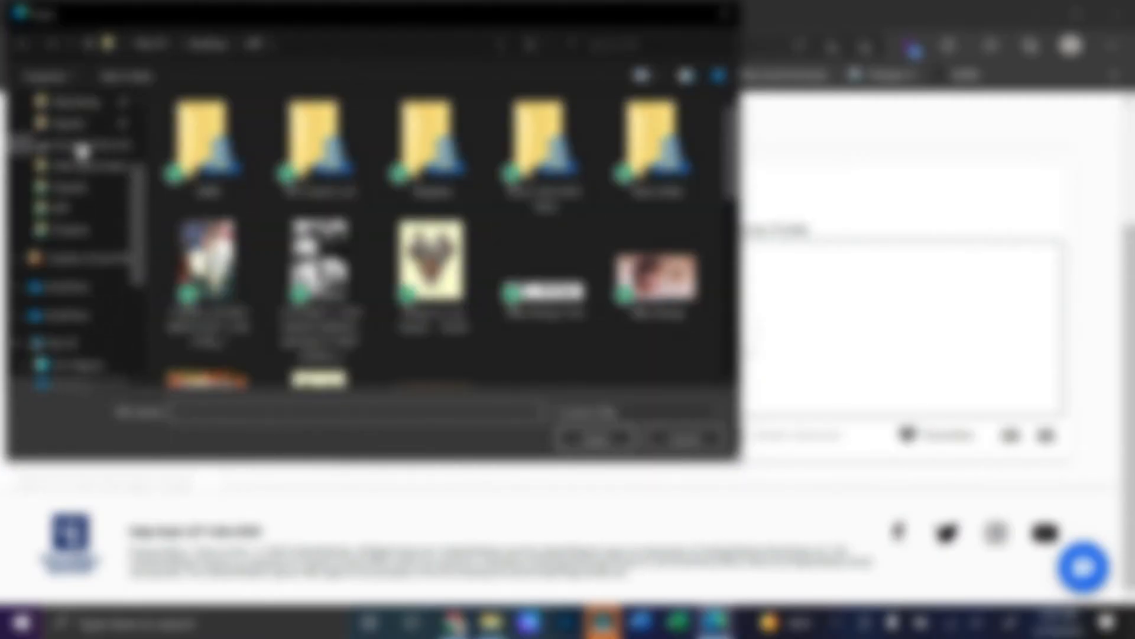
pyautogui.click(67, 124)
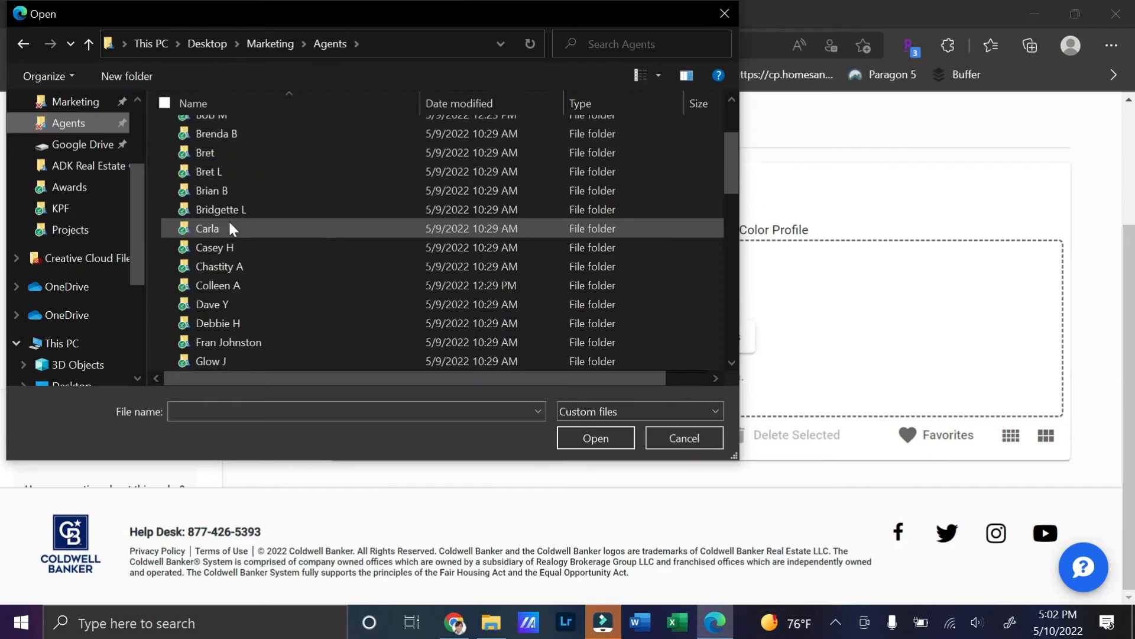
pyautogui.doubleClick(211, 262)
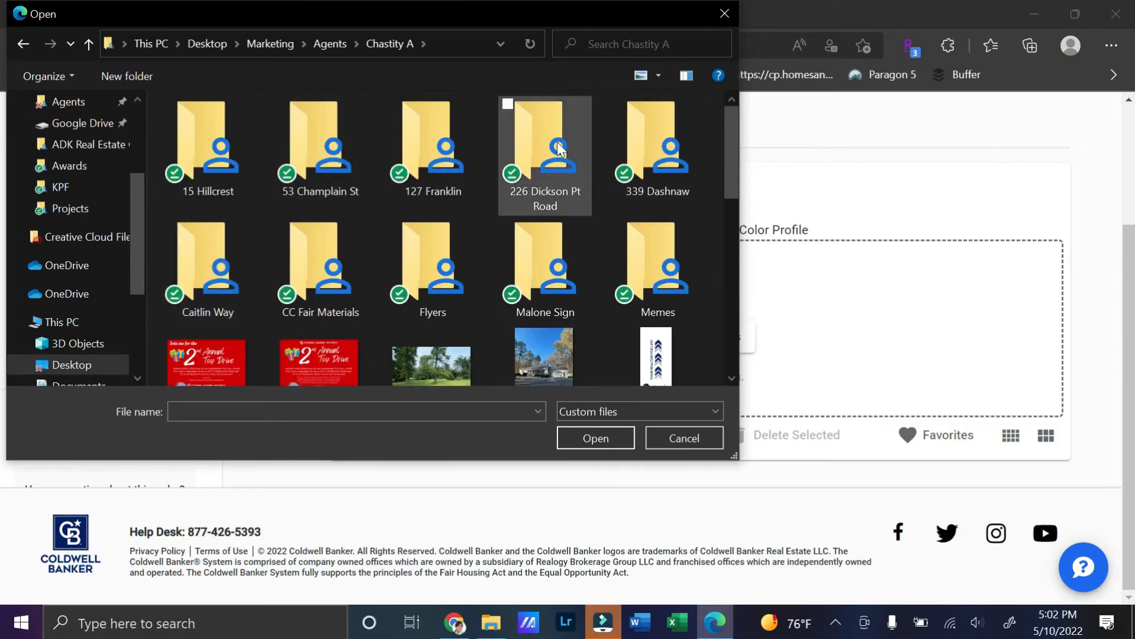
pyautogui.doubleClick(555, 142)
pyautogui.doubleClick(194, 132)
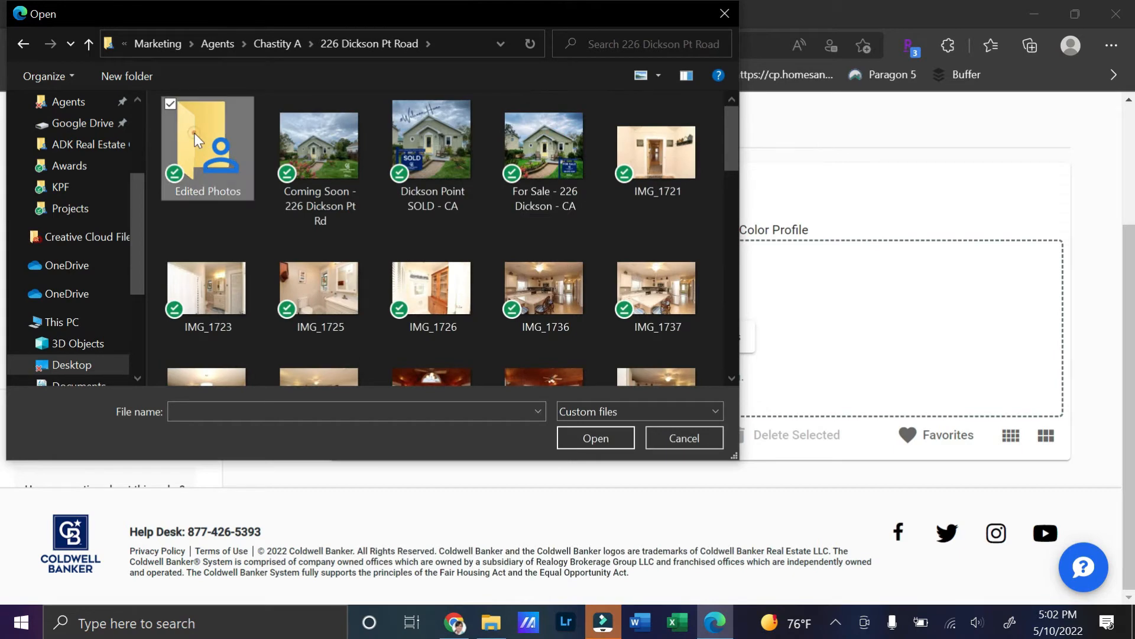
# Step: Select photos 01 through 30 and open them for upload
pyautogui.click(217, 144)
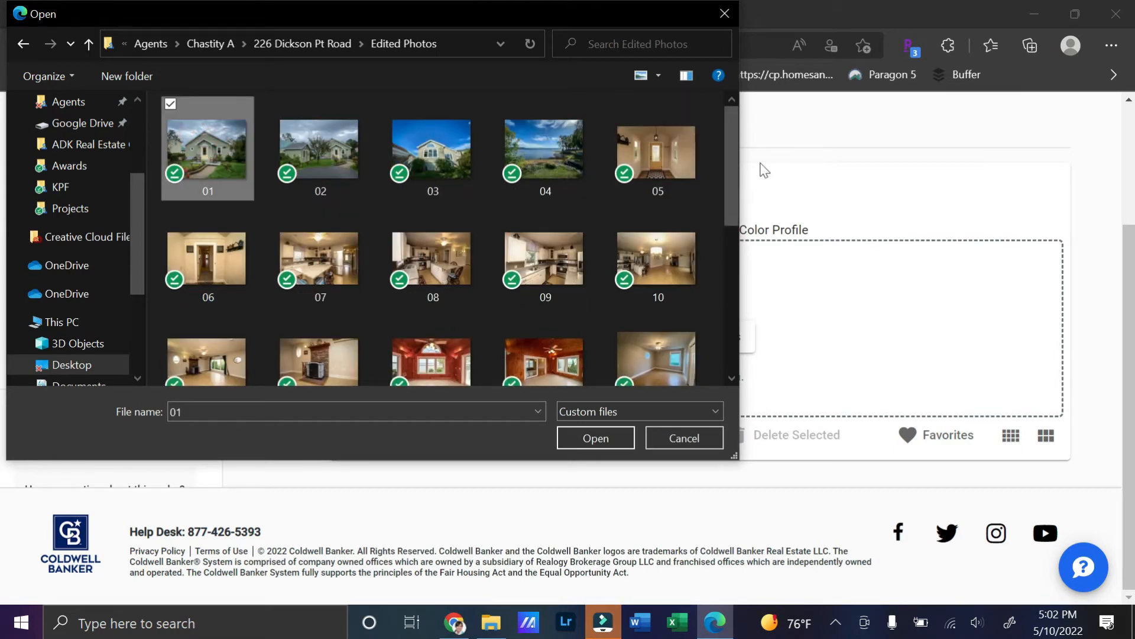
pyautogui.moveTo(733, 156); pyautogui.dragTo(711, 378)
pyautogui.moveTo(733, 201); pyautogui.dragTo(751, 320)
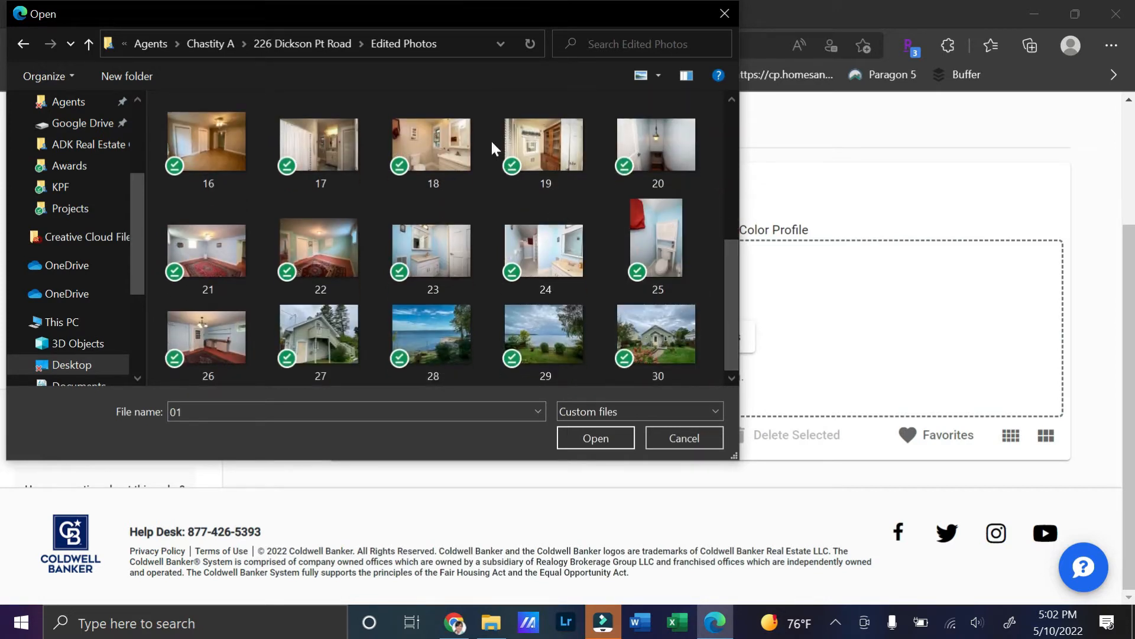
pyautogui.keyDown('shift'); pyautogui.click(653, 336); pyautogui.keyUp('shift')
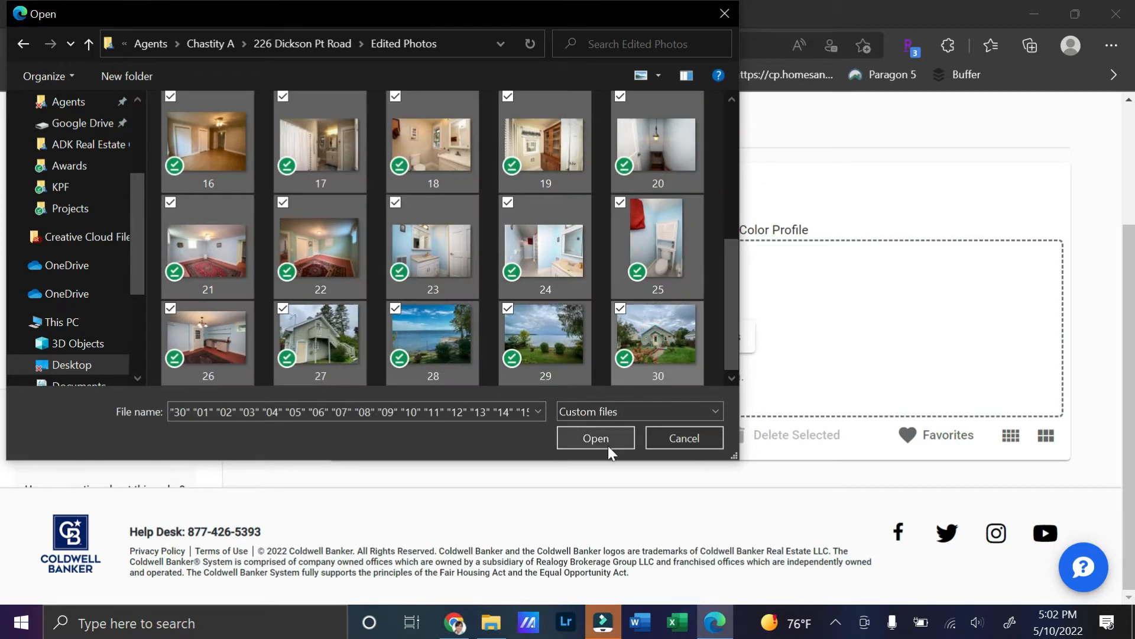
pyautogui.click(609, 439)
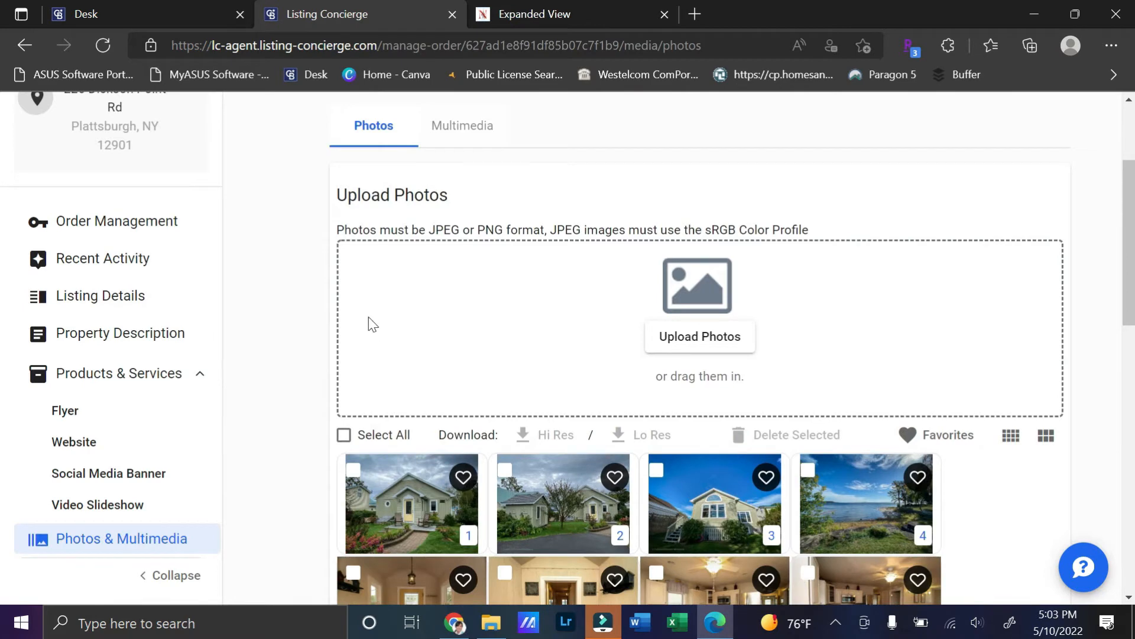
# Step: Move lake-view photo 4 into slot 3 and lake-view photo 28 into slot 4
pyautogui.scroll(-4, 441, 335)
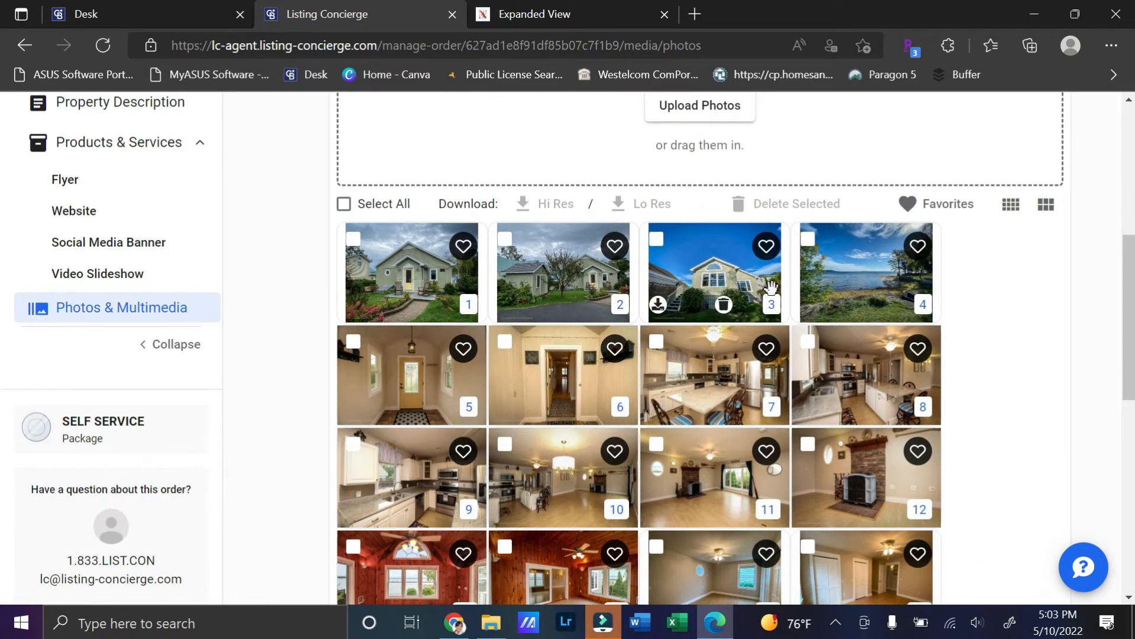
pyautogui.moveTo(865, 296); pyautogui.dragTo(724, 289)
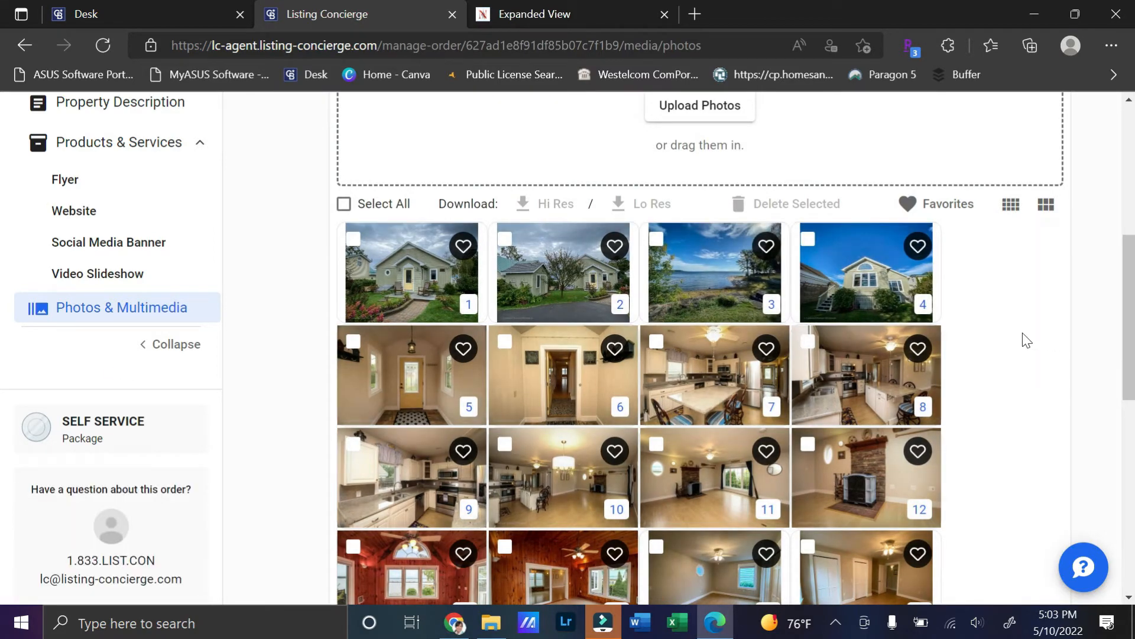
pyautogui.scroll(-8, 1014, 339)
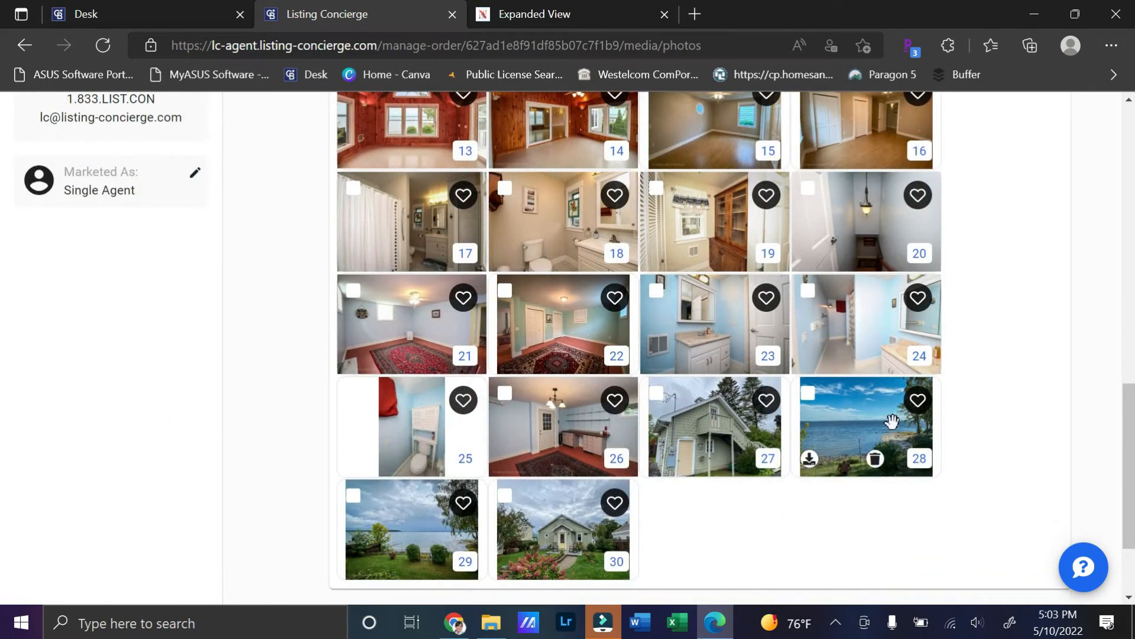
pyautogui.moveTo(893, 424); pyautogui.dragTo(898, 344)
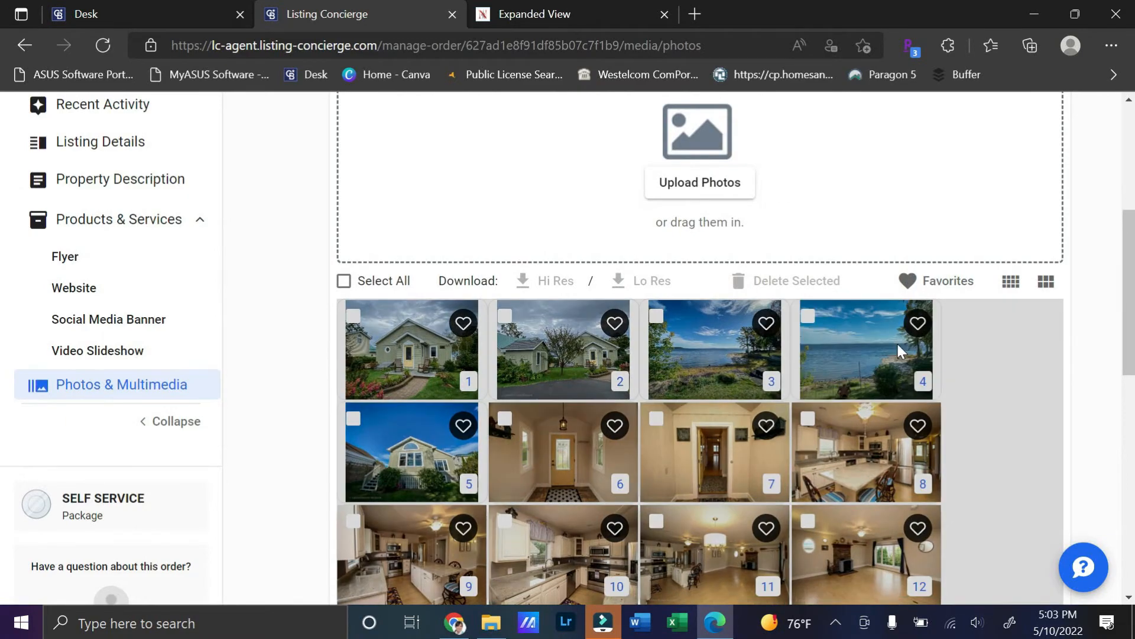
pyautogui.scroll(-10, 1032, 386)
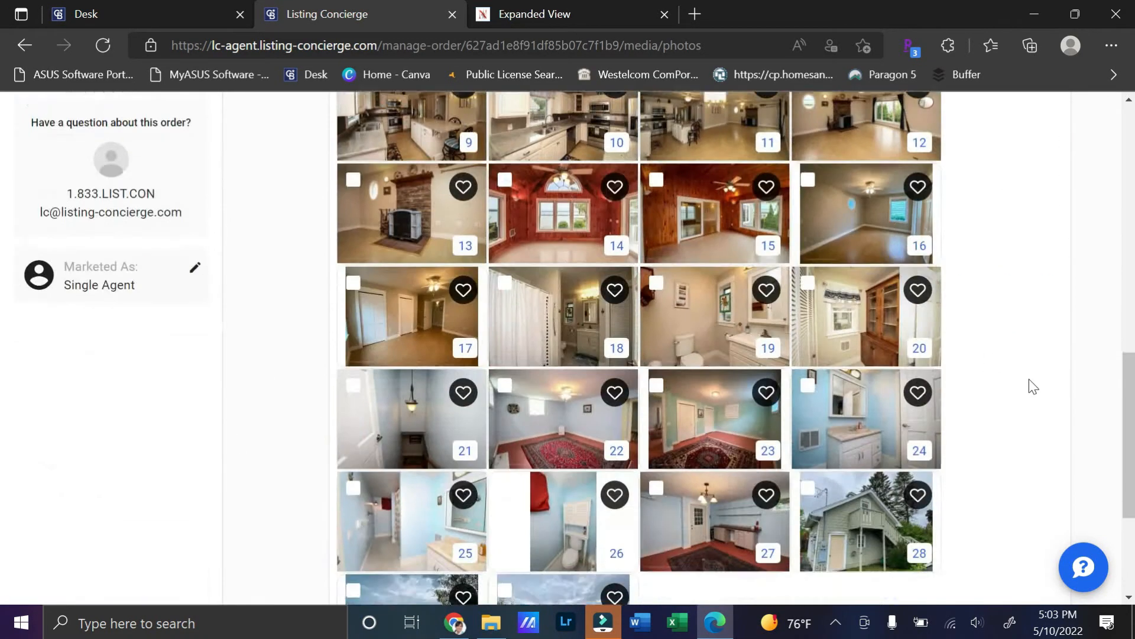
pyautogui.scroll(10, 1012, 393)
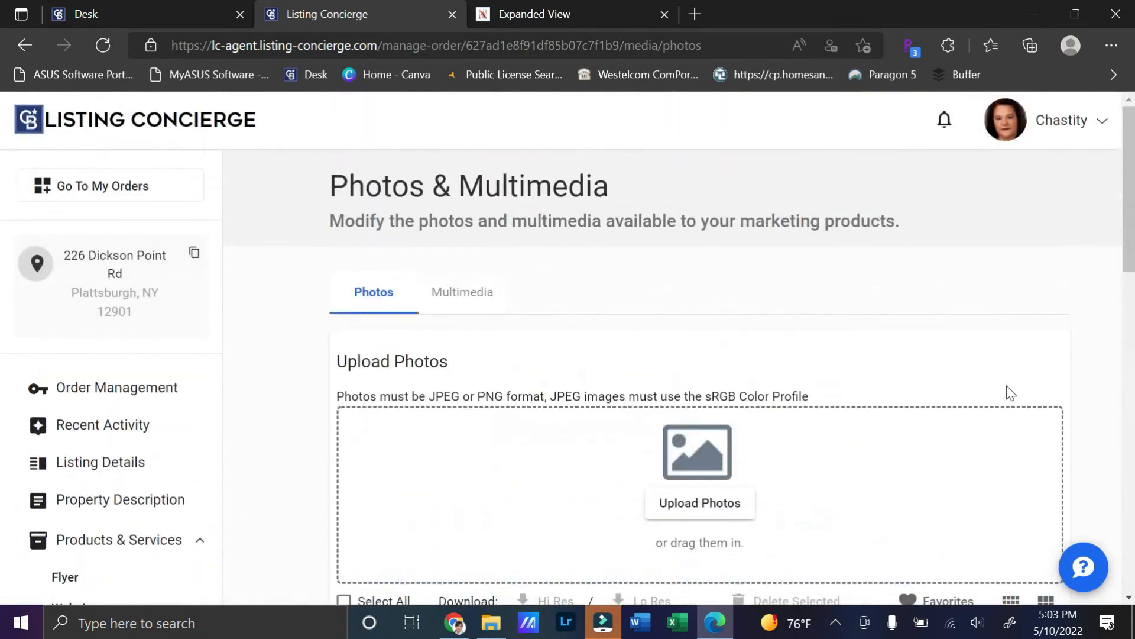
pyautogui.scroll(-4, 203, 443)
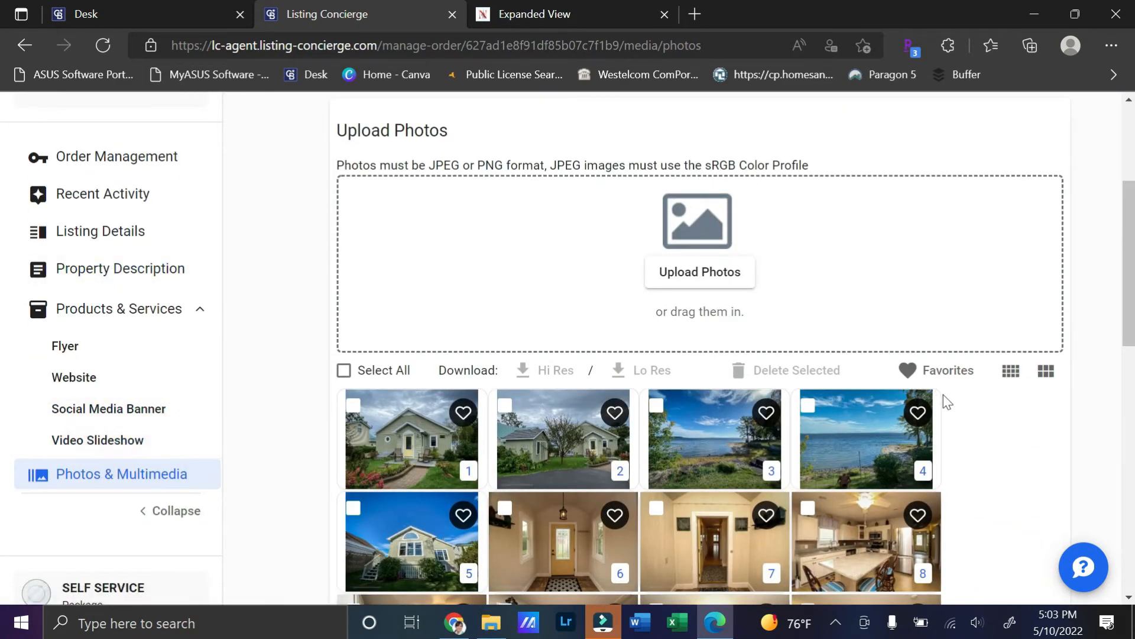
pyautogui.scroll(1, 946, 396)
pyautogui.scroll(2, 946, 395)
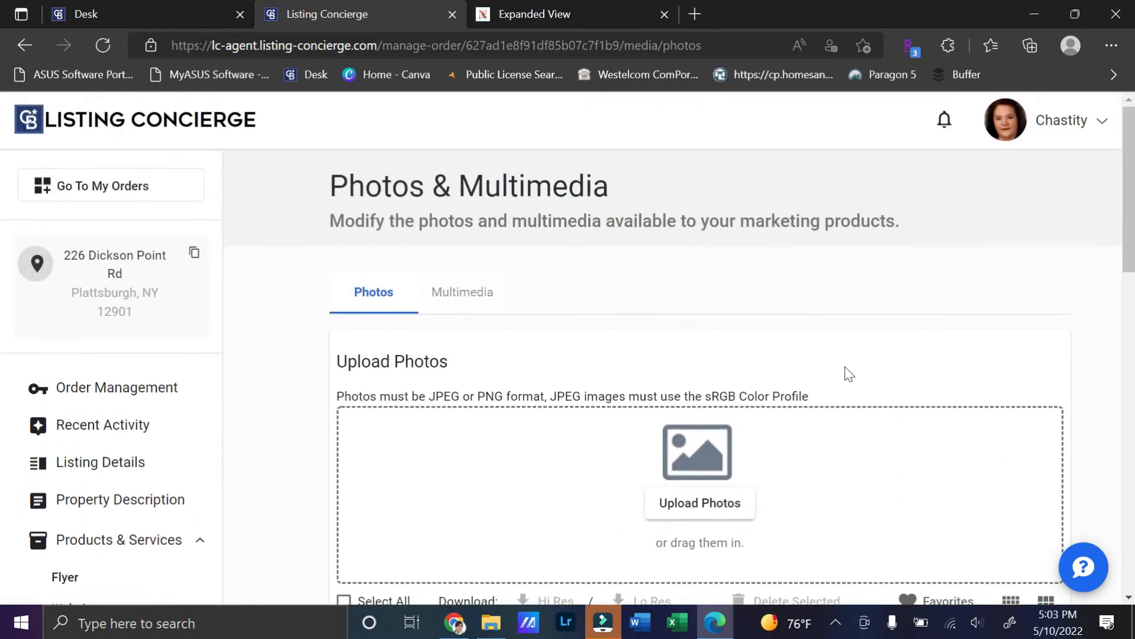
pyautogui.click(467, 301)
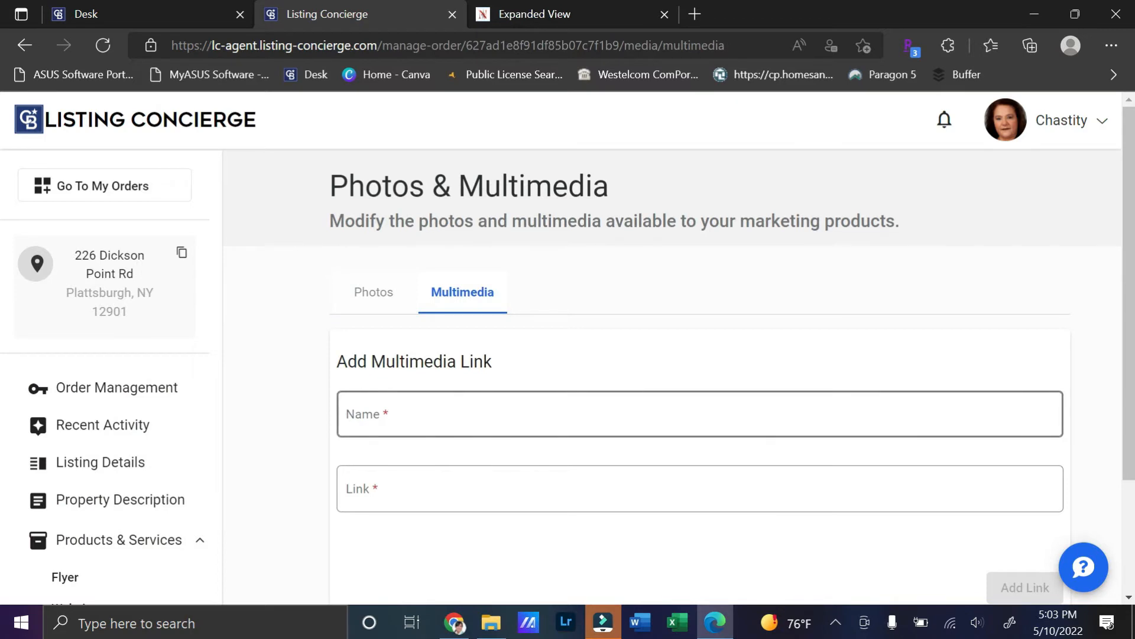
# Step: Place the cursor in the Add Multimedia Link form's Name field
pyautogui.click(425, 413)
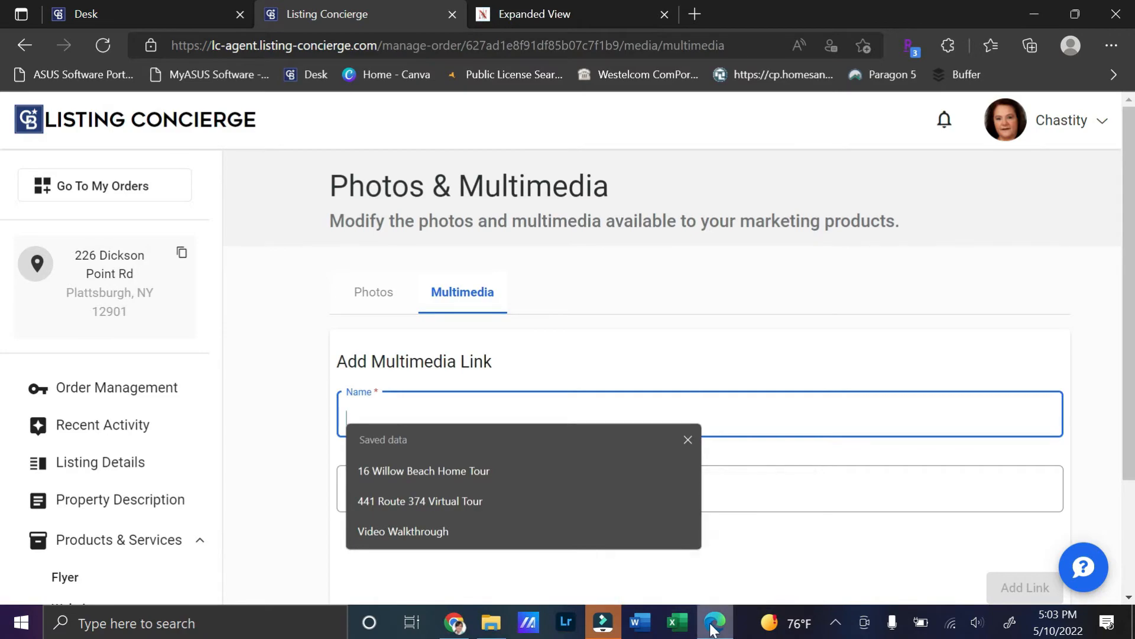
# Step: Open the MLS listing's Matterport virtual tour and copy its web address
pyautogui.click(559, 16)
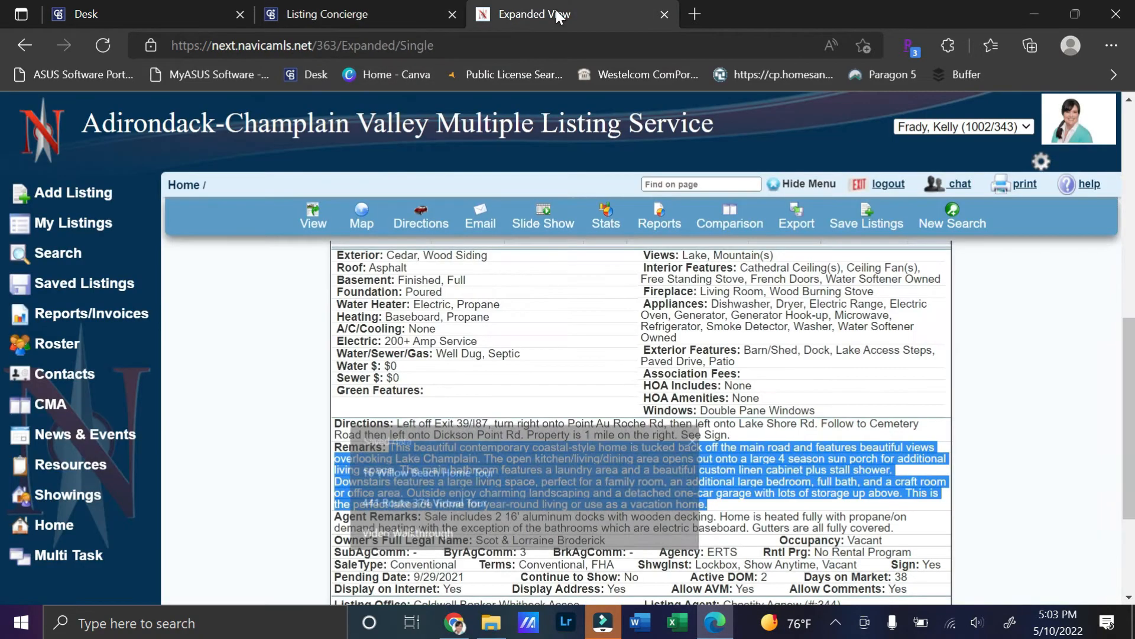
pyautogui.scroll(-4, 567, 392)
pyautogui.scroll(15, 567, 392)
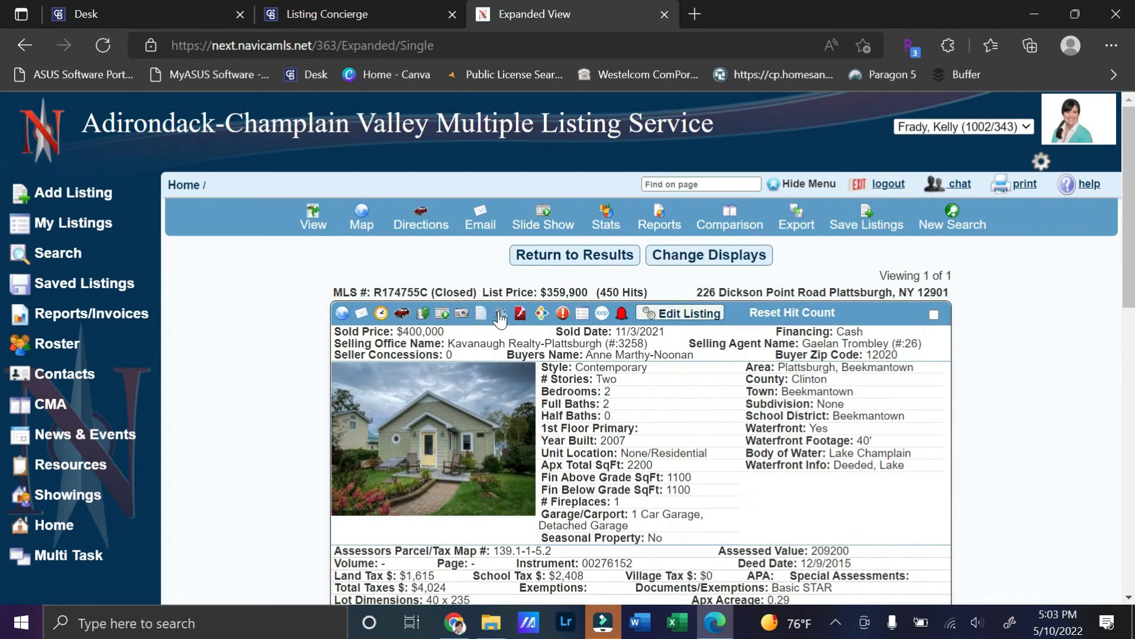
pyautogui.click(502, 318)
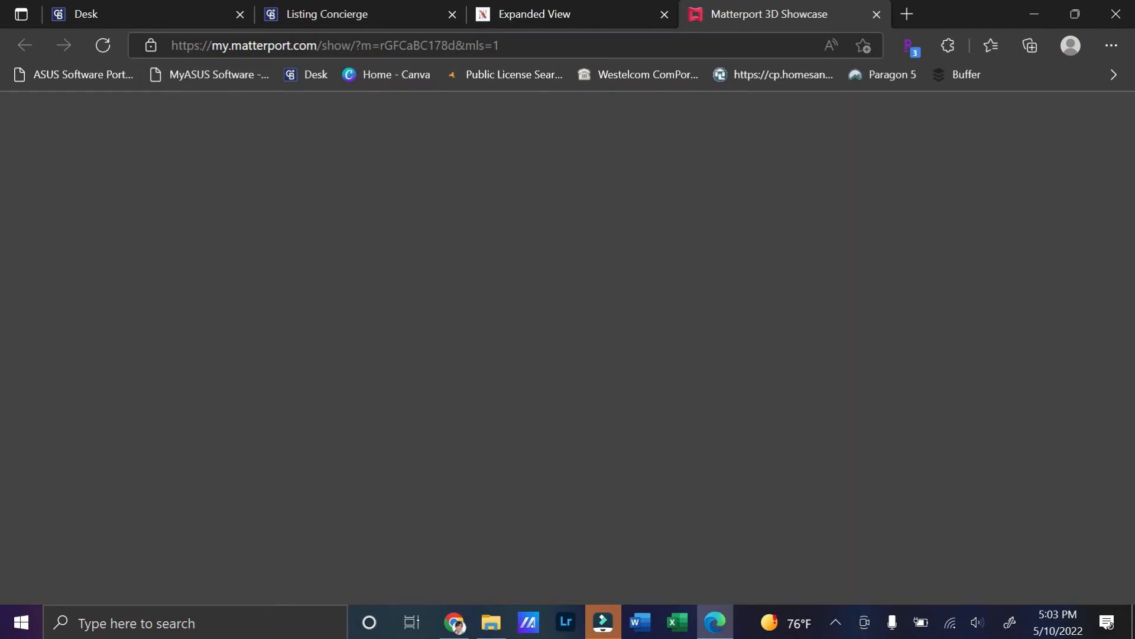
pyautogui.click(530, 44)
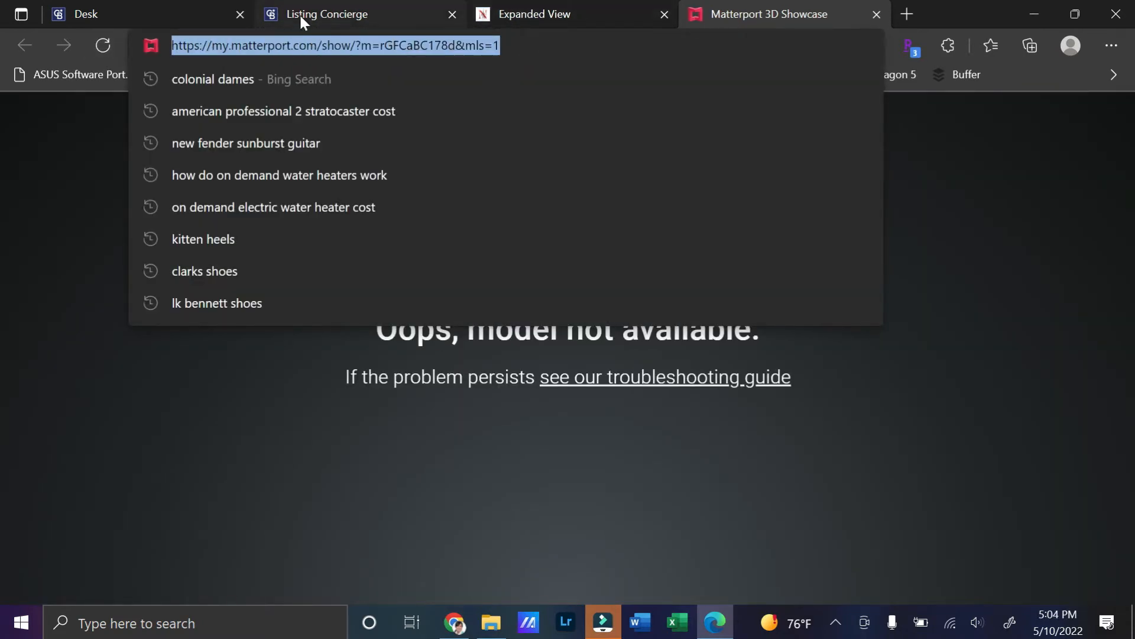
pyautogui.click(325, 12)
# Step: Paste the Matterport tour URL, name it 'Matterport Virtual Tour', and add the link
pyautogui.click(384, 489)
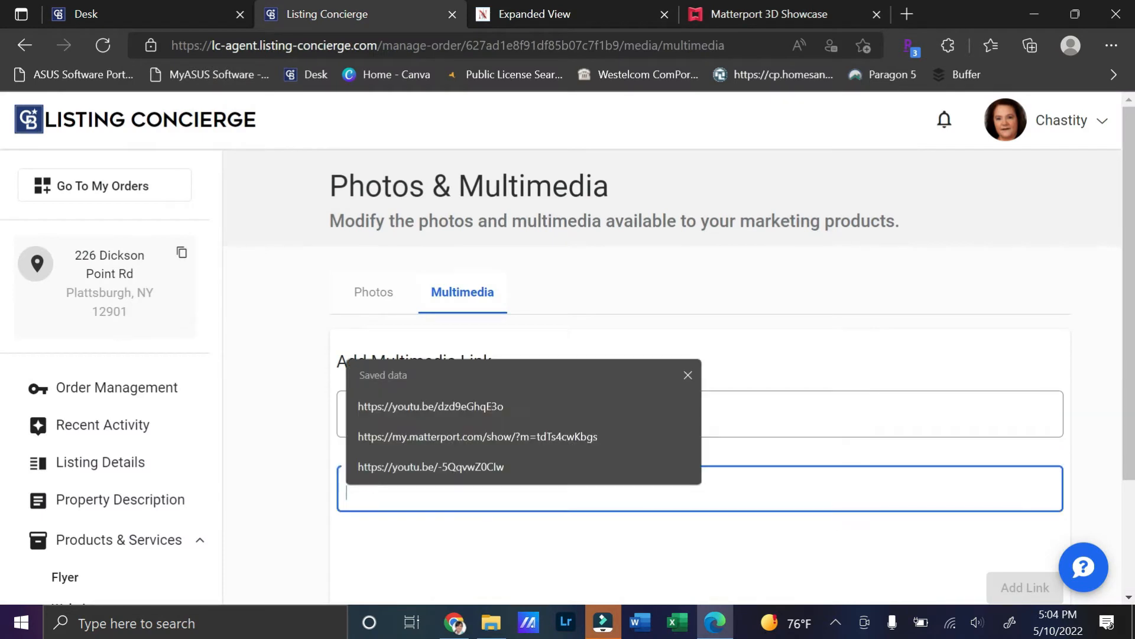
pyautogui.click(403, 436)
pyautogui.click(427, 399)
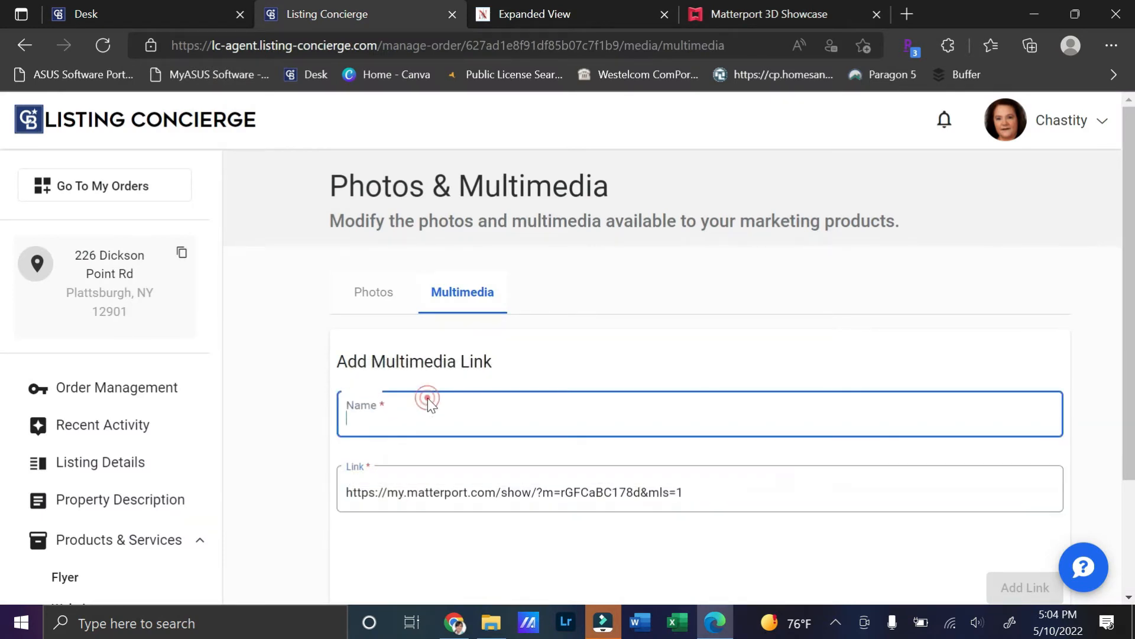
pyautogui.write('Matterpo')
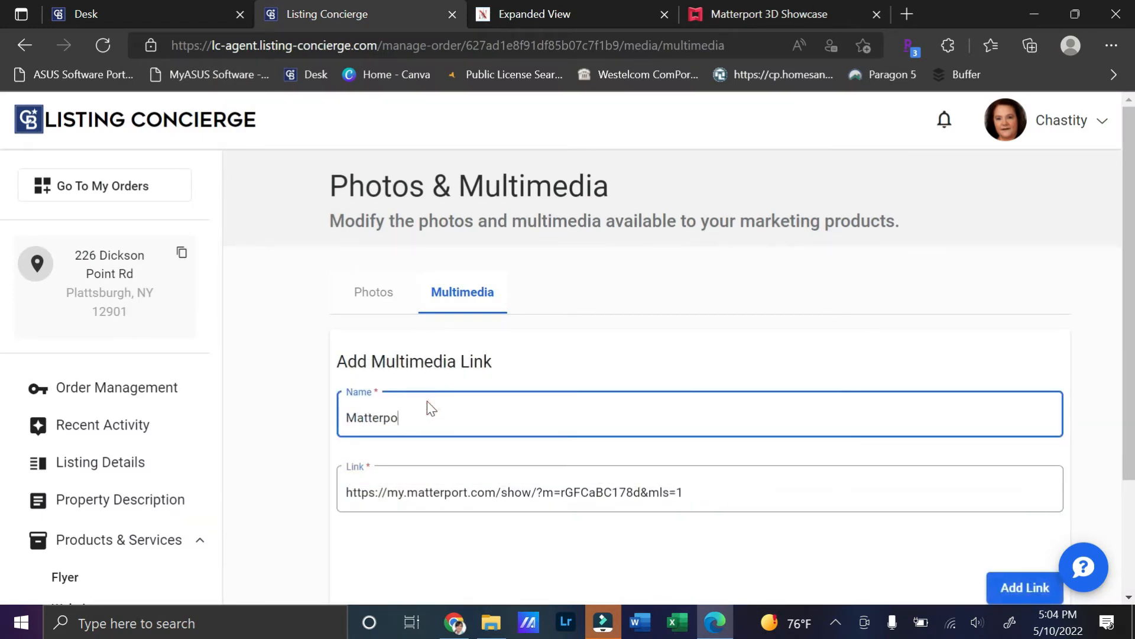
pyautogui.write('rt Virtual Tour')
pyautogui.scroll(-3, 952, 520)
pyautogui.click(1023, 438)
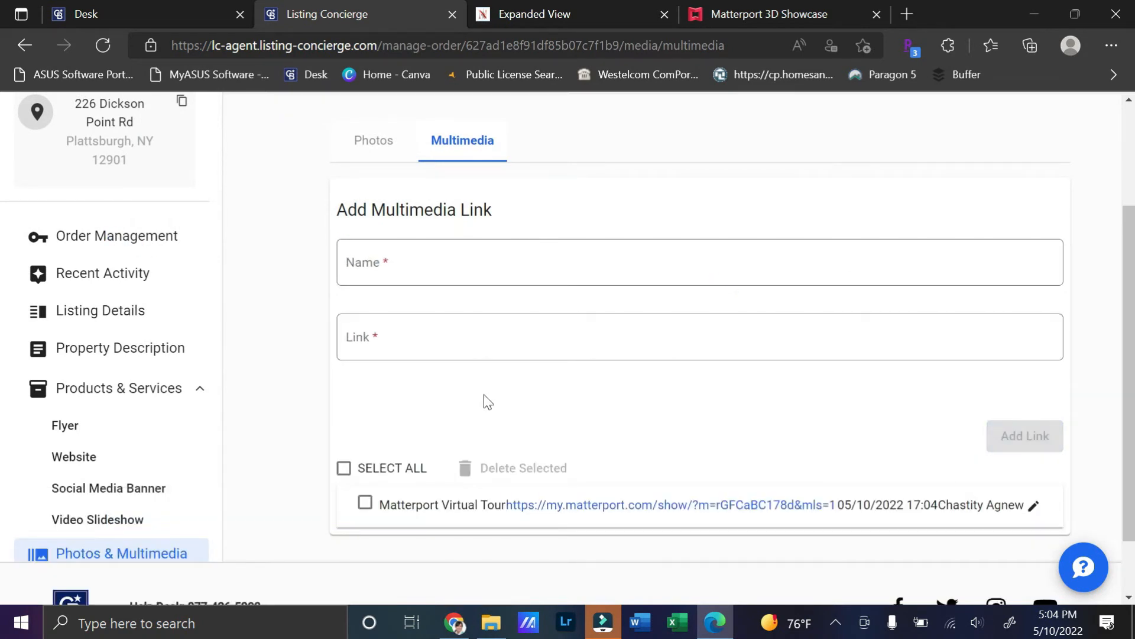
pyautogui.scroll(1, 453, 370)
pyautogui.scroll(-1, 278, 331)
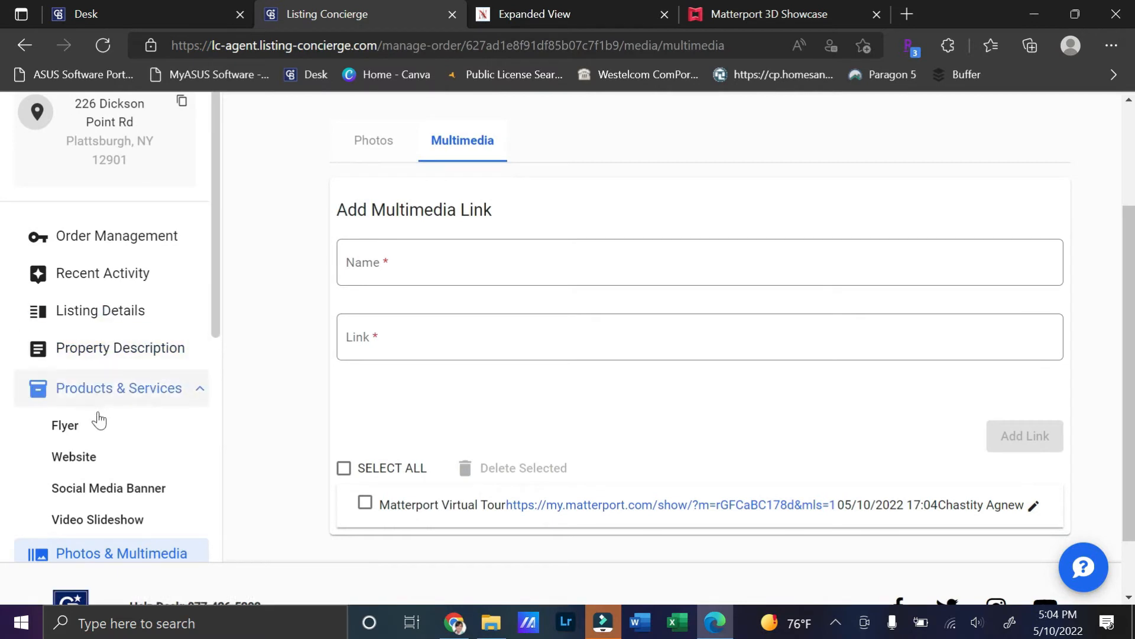
pyautogui.click(68, 459)
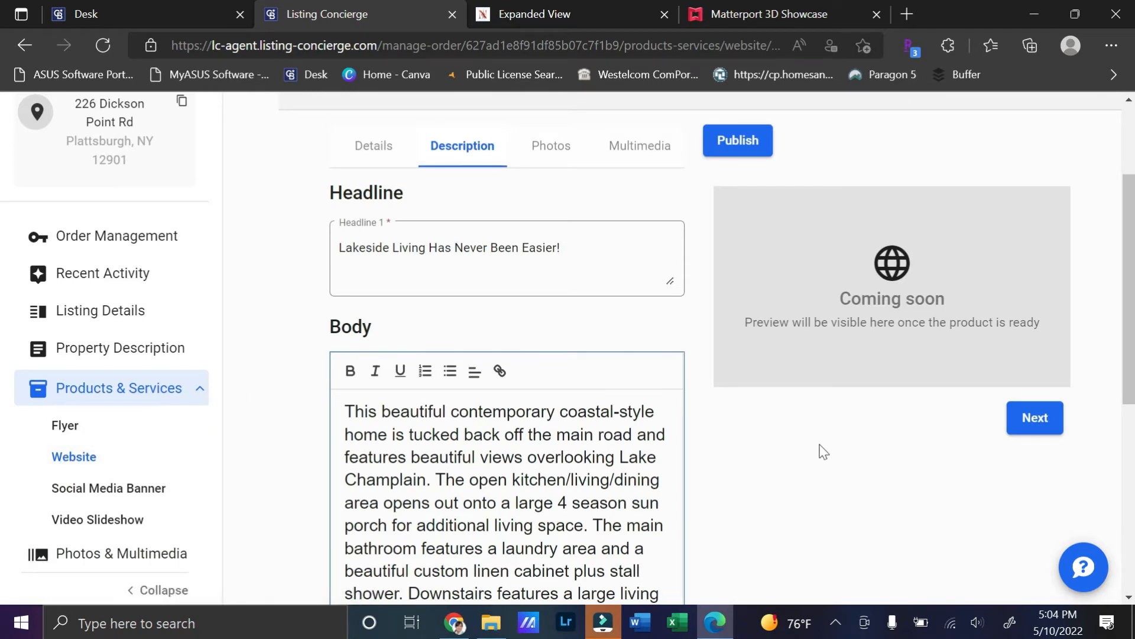
# Step: Remove photos 2, 4 and 5 from the website carousel
pyautogui.scroll(3, 755, 400)
pyautogui.click(552, 301)
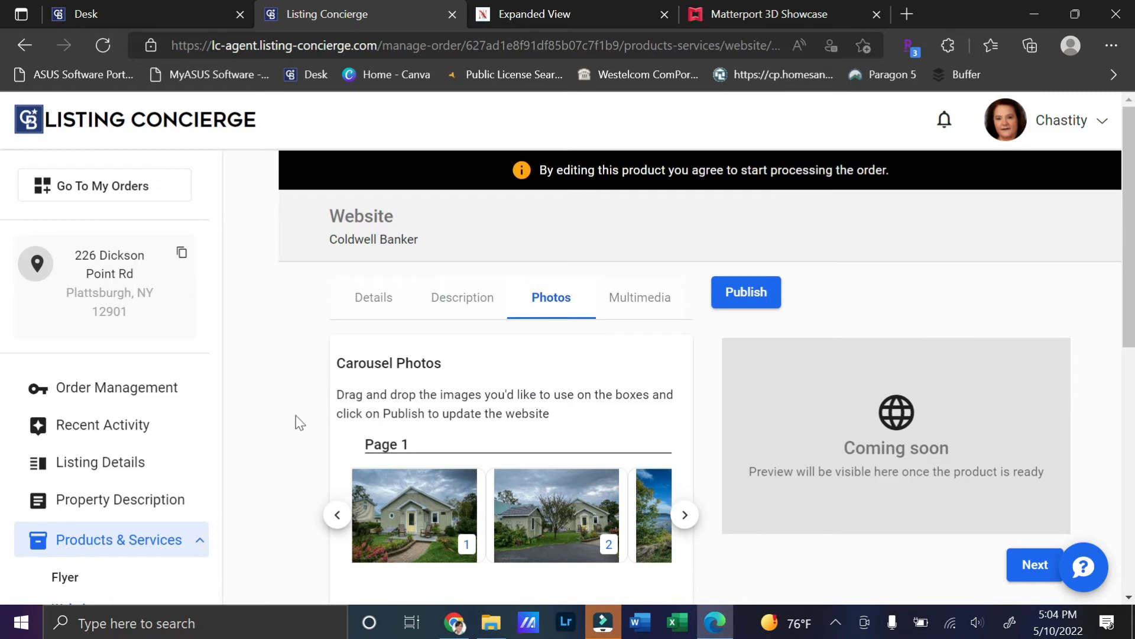
pyautogui.click(685, 514)
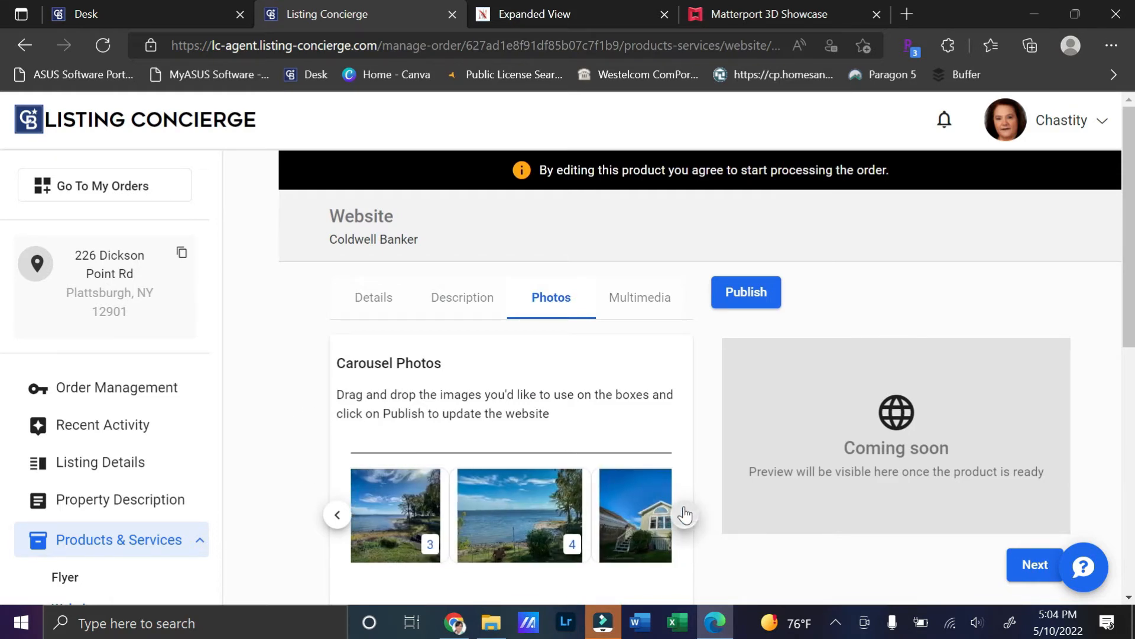
pyautogui.click(685, 515)
pyautogui.click(336, 515)
pyautogui.click(336, 515)
pyautogui.click(336, 515)
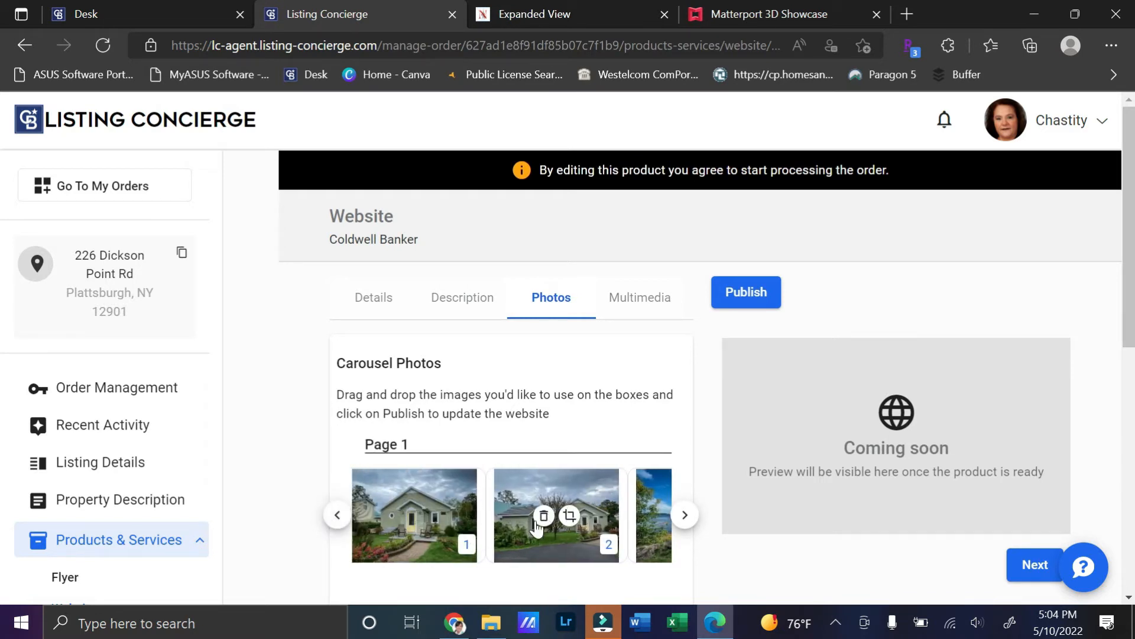
pyautogui.click(543, 516)
pyautogui.click(684, 519)
pyautogui.click(686, 519)
pyautogui.click(686, 519)
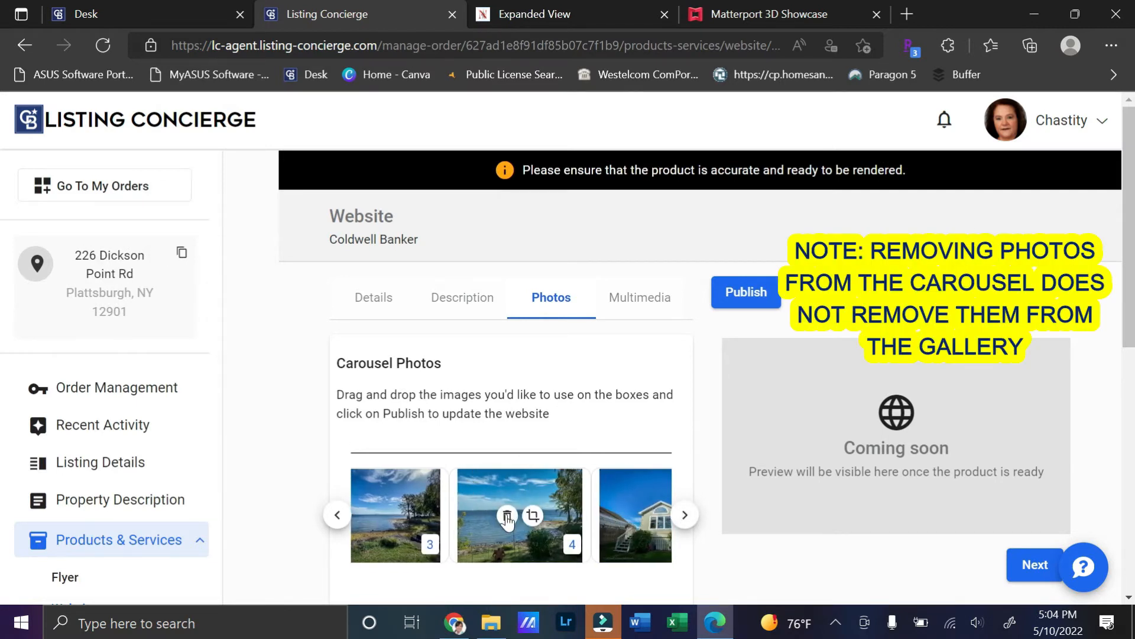
pyautogui.click(507, 517)
pyautogui.click(686, 517)
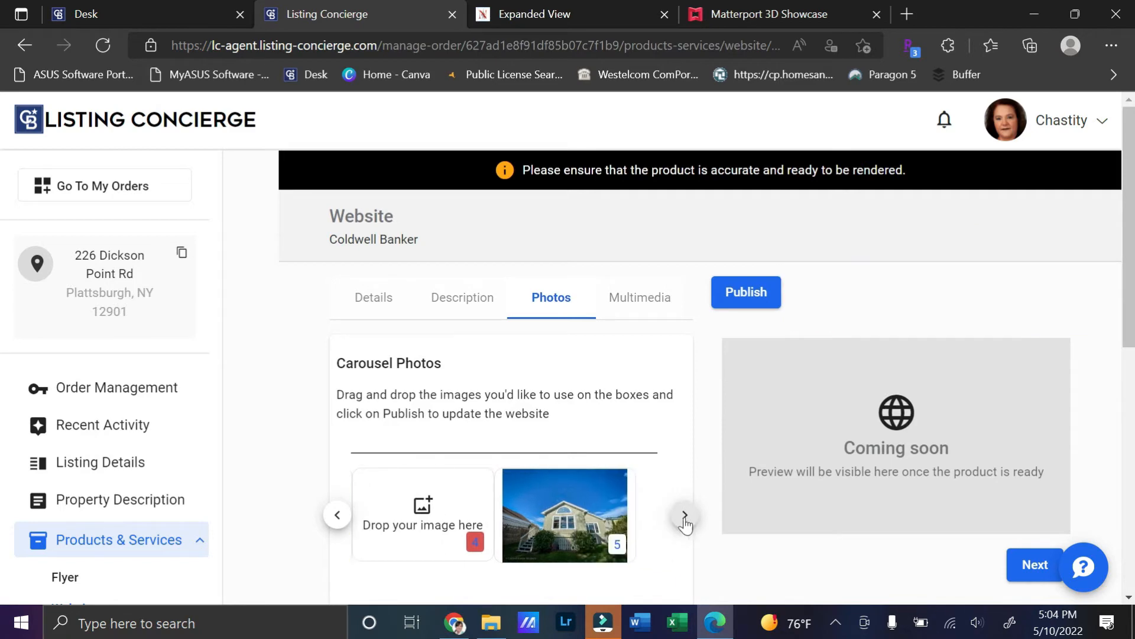
pyautogui.click(550, 517)
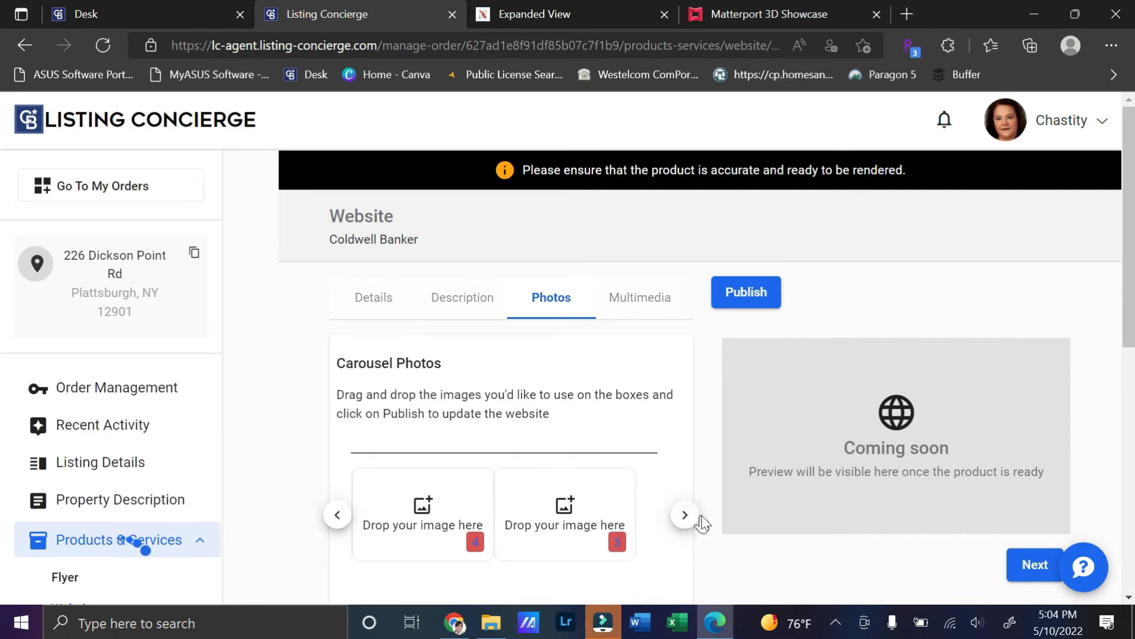
# Step: Exclude gallery photos 1 and 3 from the website
pyautogui.scroll(-3, 627, 497)
pyautogui.scroll(-3, 625, 485)
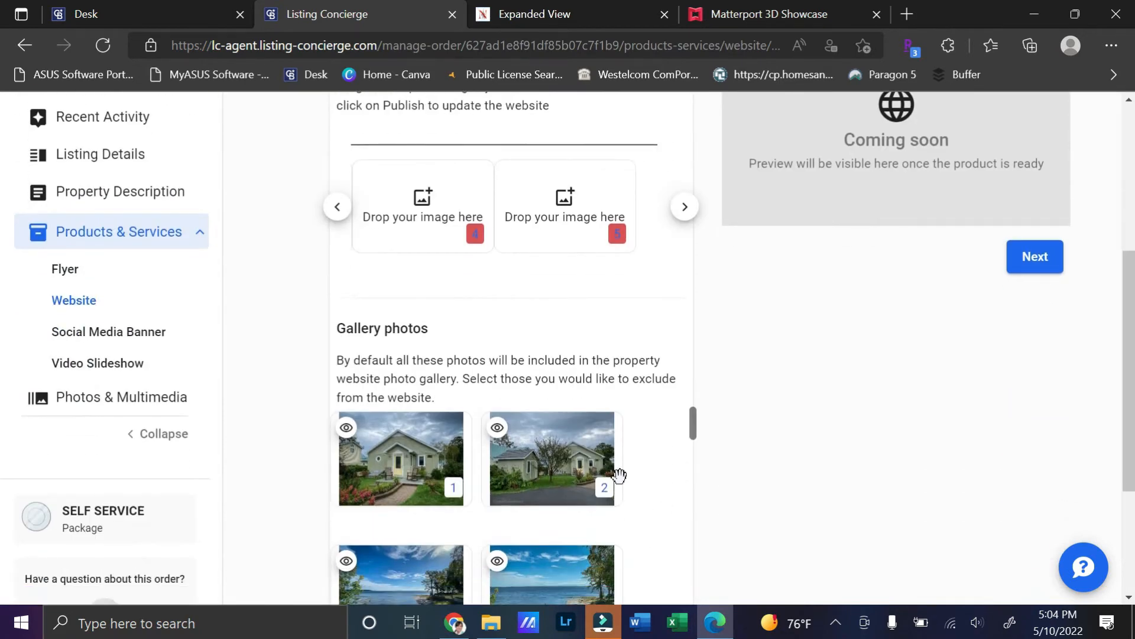
pyautogui.scroll(3, 618, 475)
pyautogui.click(338, 359)
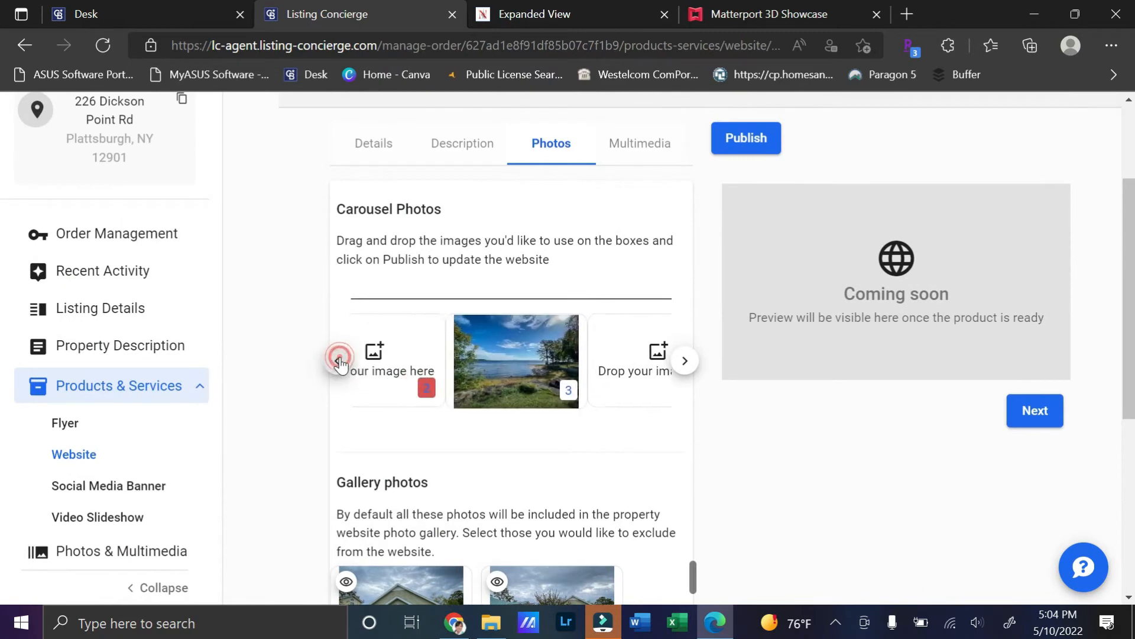
pyautogui.scroll(-3, 402, 494)
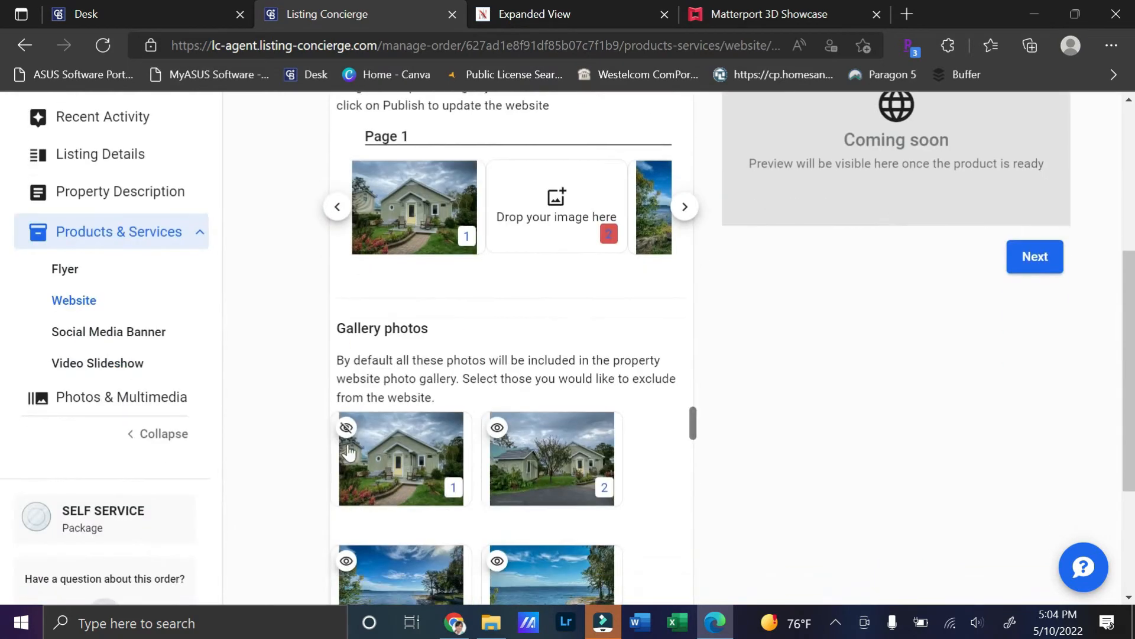
pyautogui.click(347, 428)
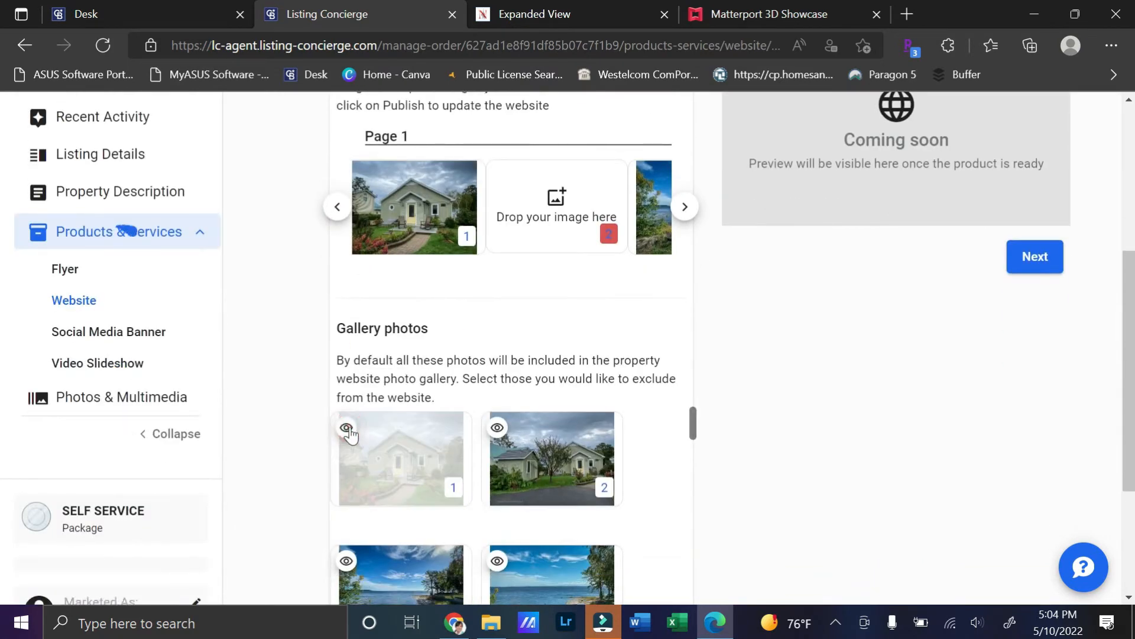
pyautogui.scroll(-1, 394, 442)
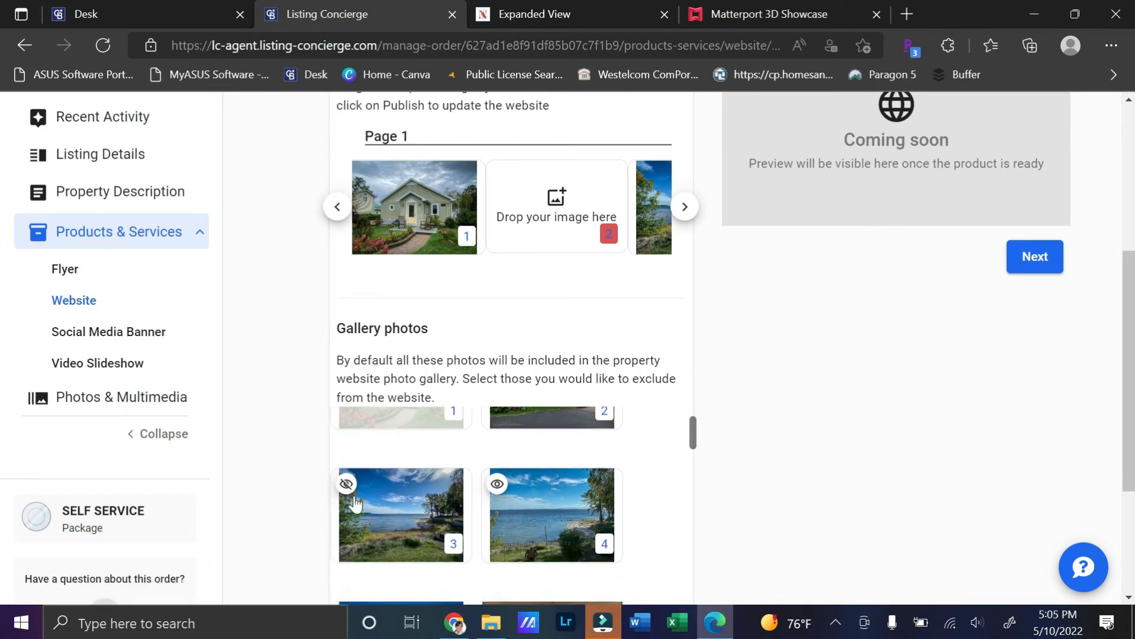
pyautogui.click(346, 491)
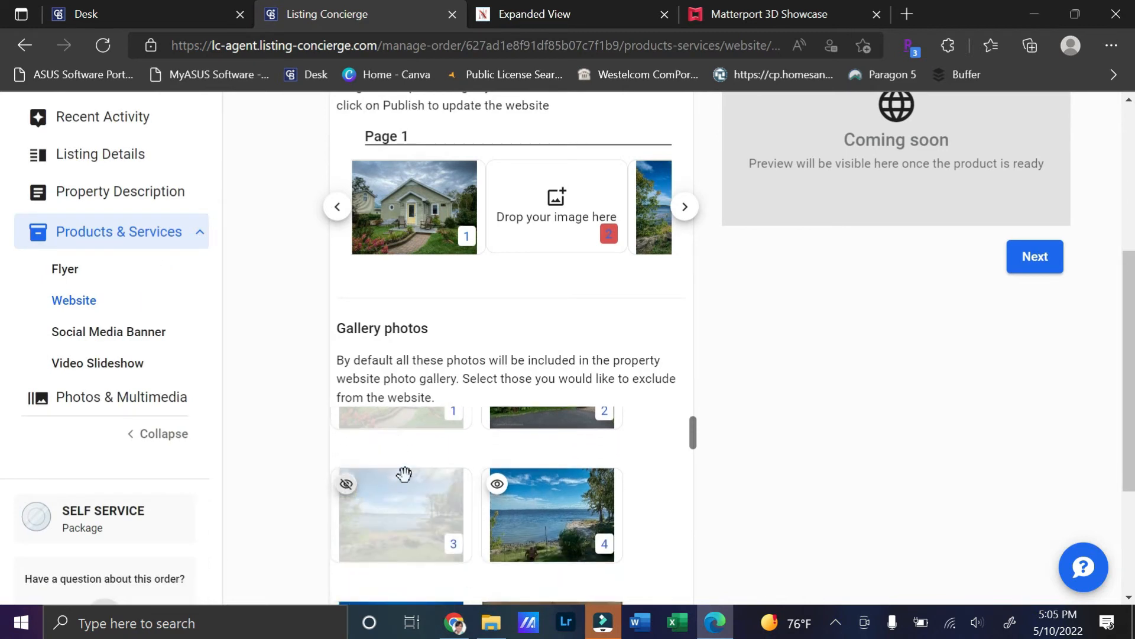
# Step: Put gallery photo 9 into carousel slot 2 and exclude it from the gallery
pyautogui.click(684, 213)
pyautogui.click(684, 213)
pyautogui.click(684, 213)
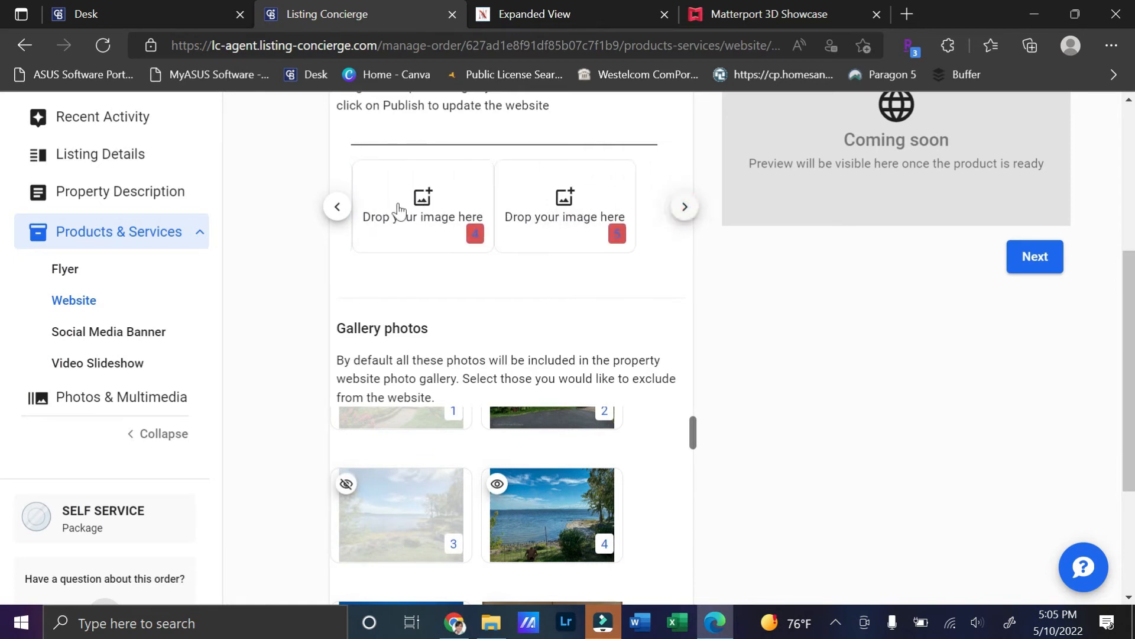
pyautogui.click(337, 207)
pyautogui.click(337, 206)
pyautogui.click(337, 206)
pyautogui.scroll(-5, 544, 456)
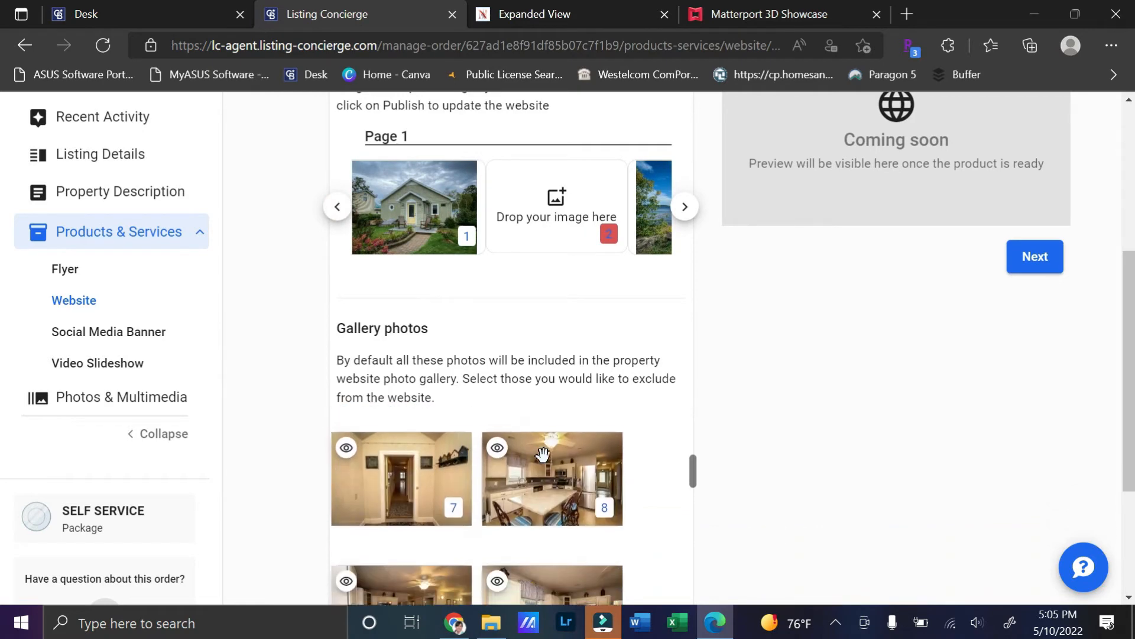
pyautogui.scroll(-2, 543, 454)
pyautogui.moveTo(399, 537); pyautogui.dragTo(550, 233)
pyautogui.scroll(-1, 432, 471)
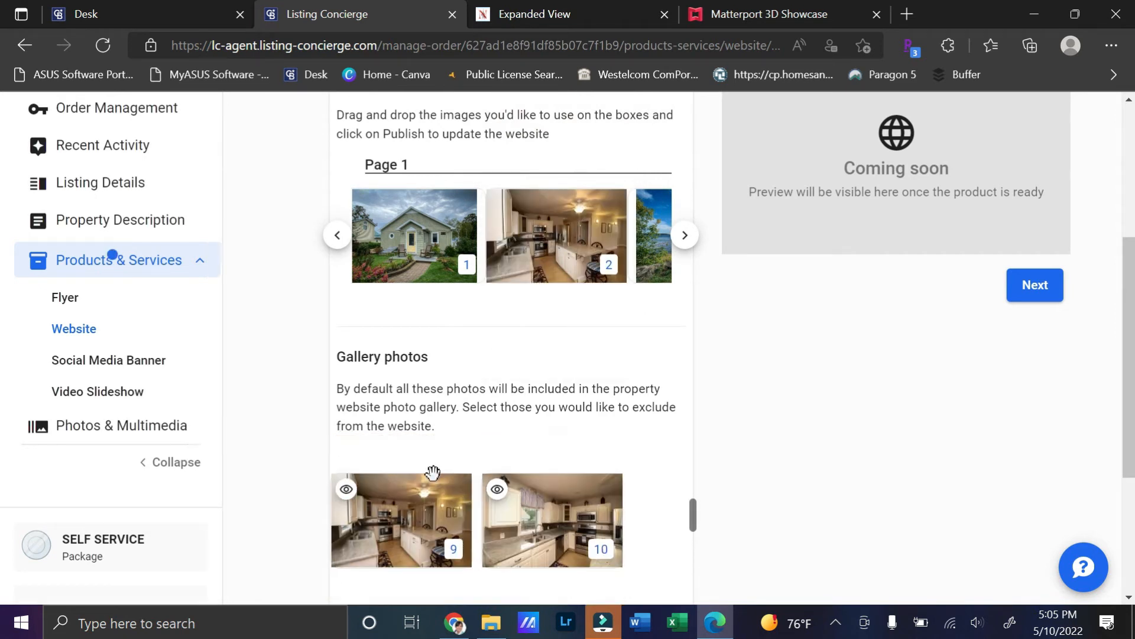
pyautogui.click(347, 495)
# Step: Move the lake photo to the carousel's end and put gallery photo 14 into slot 3
pyautogui.scroll(1, 600, 461)
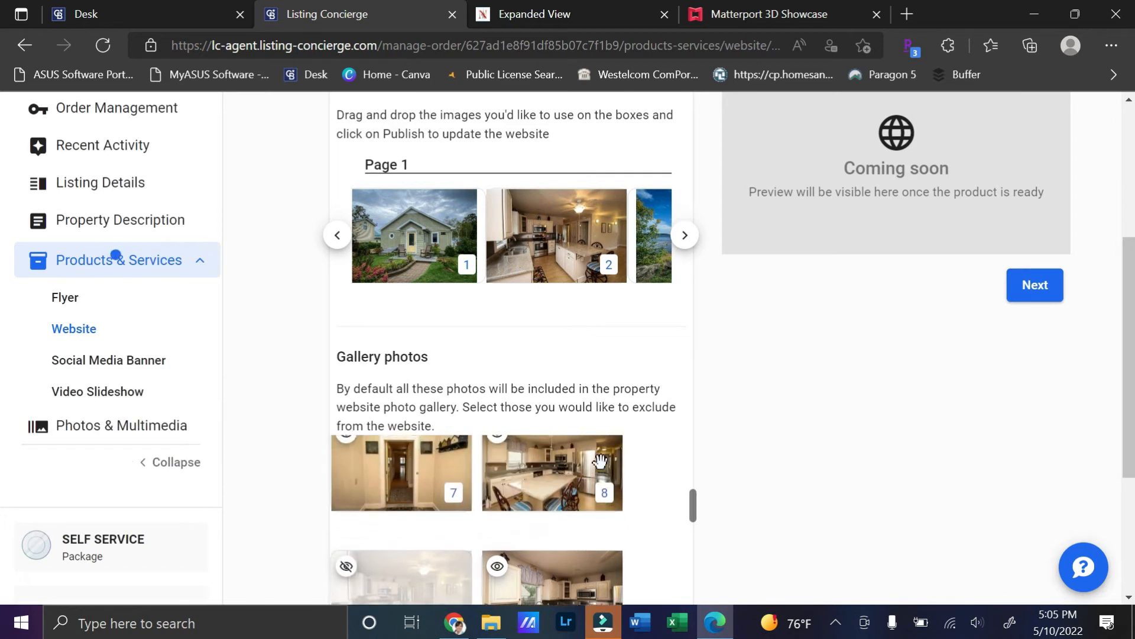
pyautogui.scroll(-1, 600, 461)
pyautogui.click(684, 235)
pyautogui.click(684, 236)
pyautogui.moveTo(398, 249); pyautogui.dragTo(680, 219)
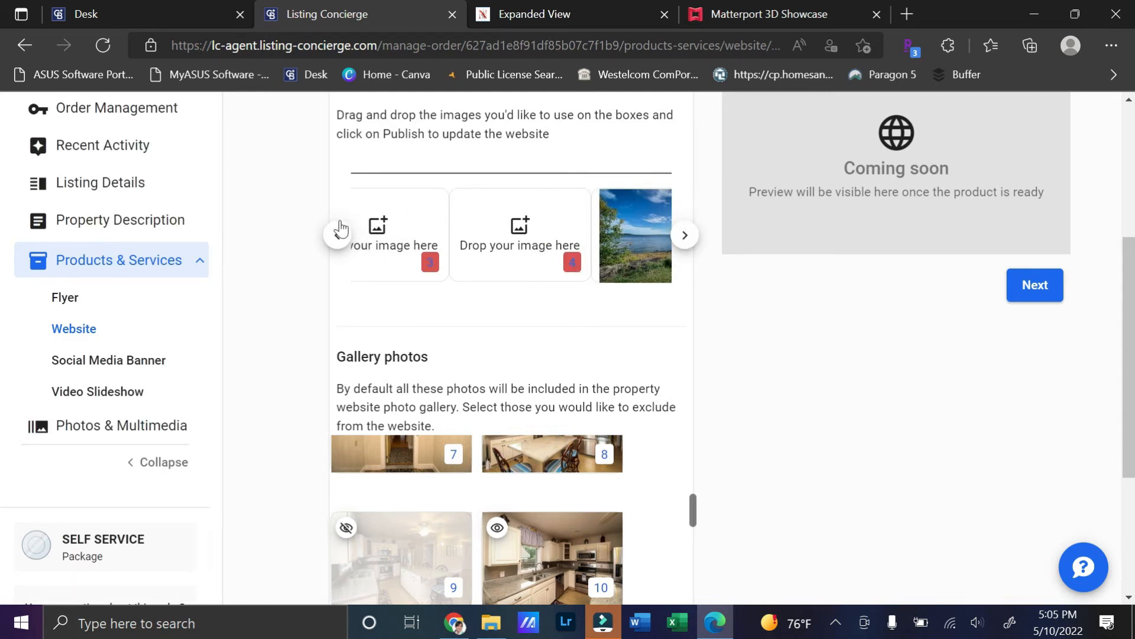
pyautogui.click(337, 235)
pyautogui.scroll(-1, 531, 504)
pyautogui.scroll(-4, 531, 504)
pyautogui.scroll(-1, 531, 504)
pyautogui.moveTo(547, 481); pyautogui.dragTo(541, 227)
# Step: Add gallery photo 22 to the carousel right after photo 3
pyautogui.scroll(-3, 506, 510)
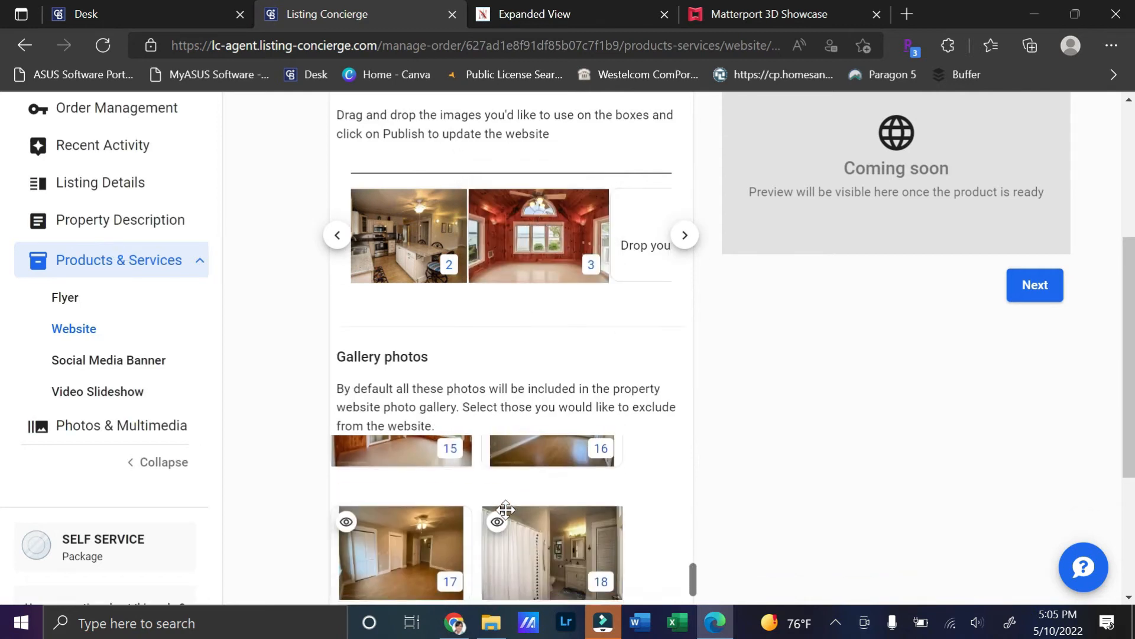
pyautogui.scroll(-4, 505, 510)
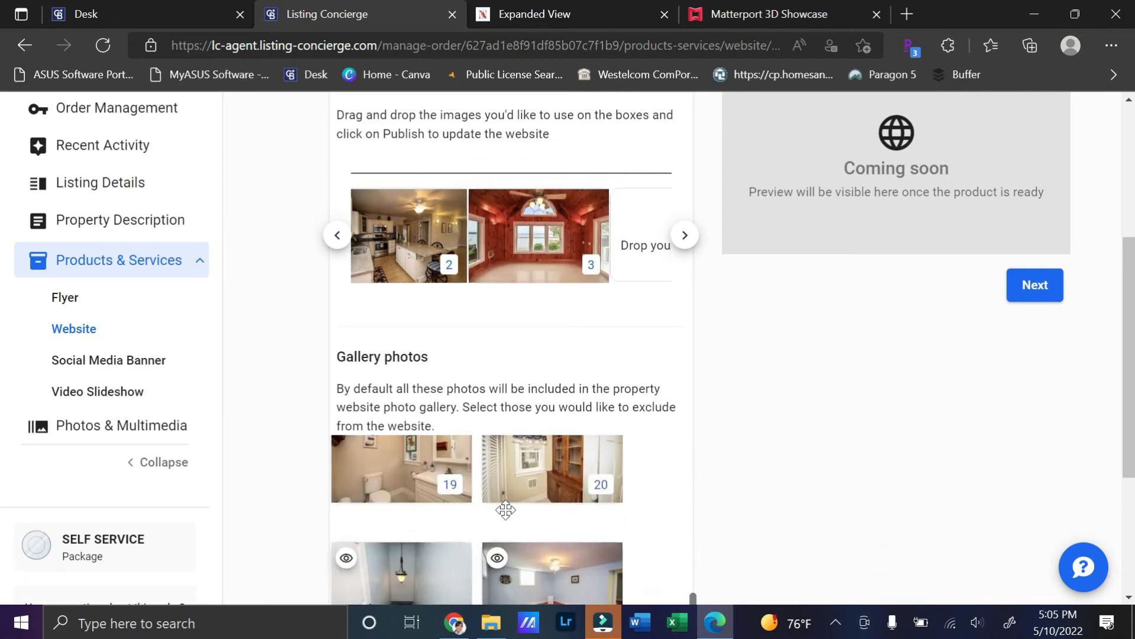
pyautogui.scroll(-5, 506, 509)
pyautogui.scroll(-6, 504, 510)
pyautogui.scroll(5, 504, 508)
pyautogui.scroll(3, 579, 550)
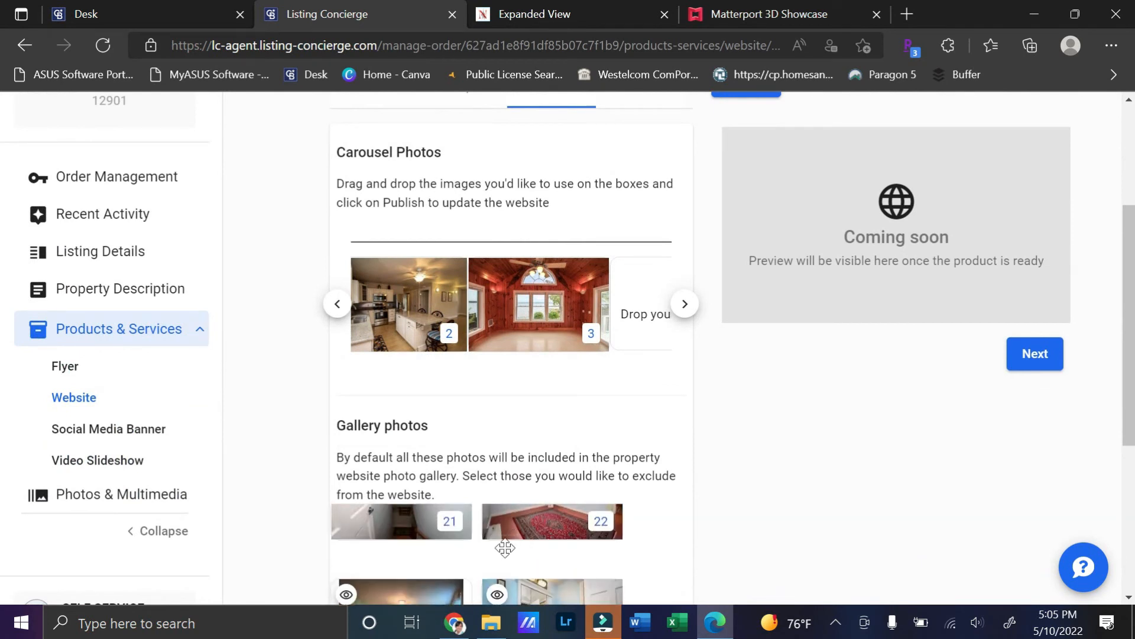
pyautogui.scroll(1, 480, 547)
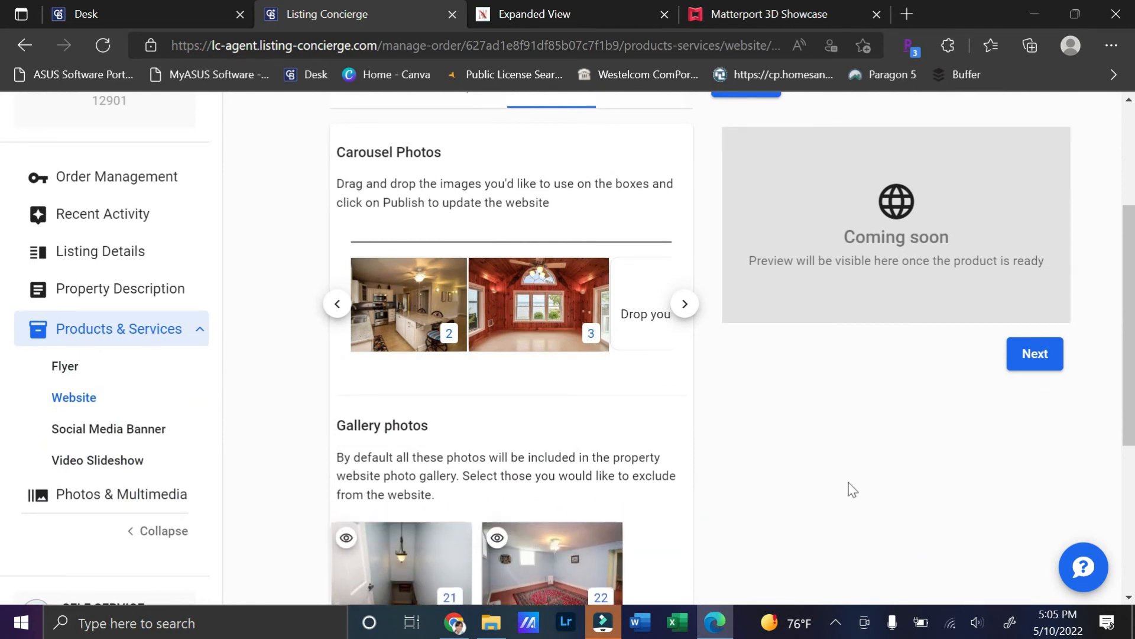
pyautogui.moveTo(550, 560); pyautogui.dragTo(645, 286)
# Step: Exclude photos 22 and 14 from the website gallery
pyautogui.scroll(-3, 483, 424)
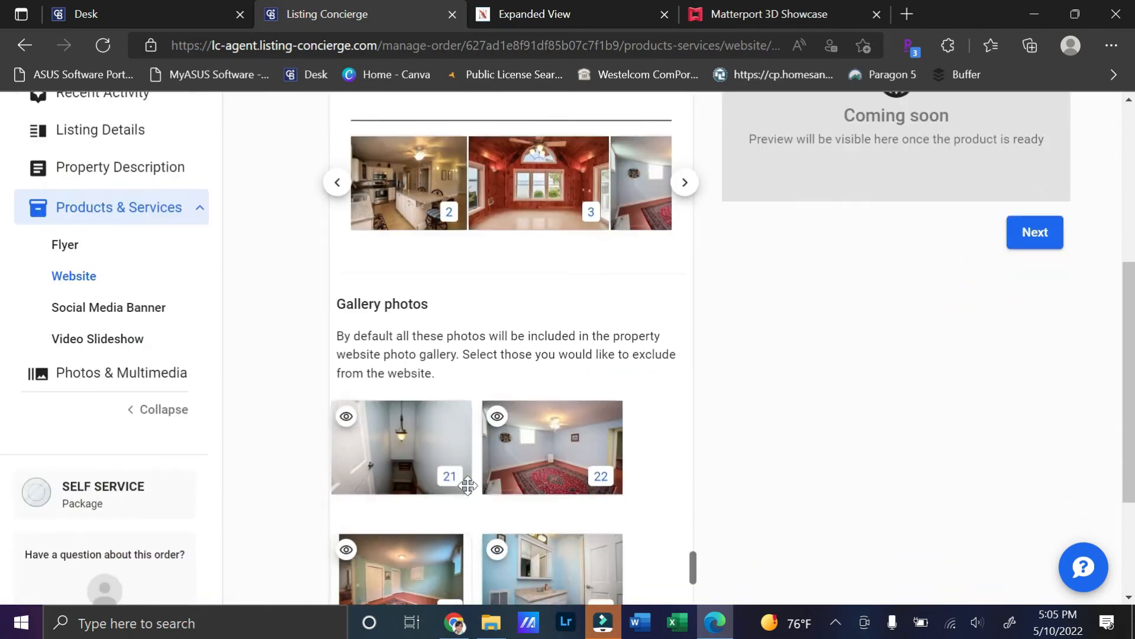
pyautogui.click(497, 390)
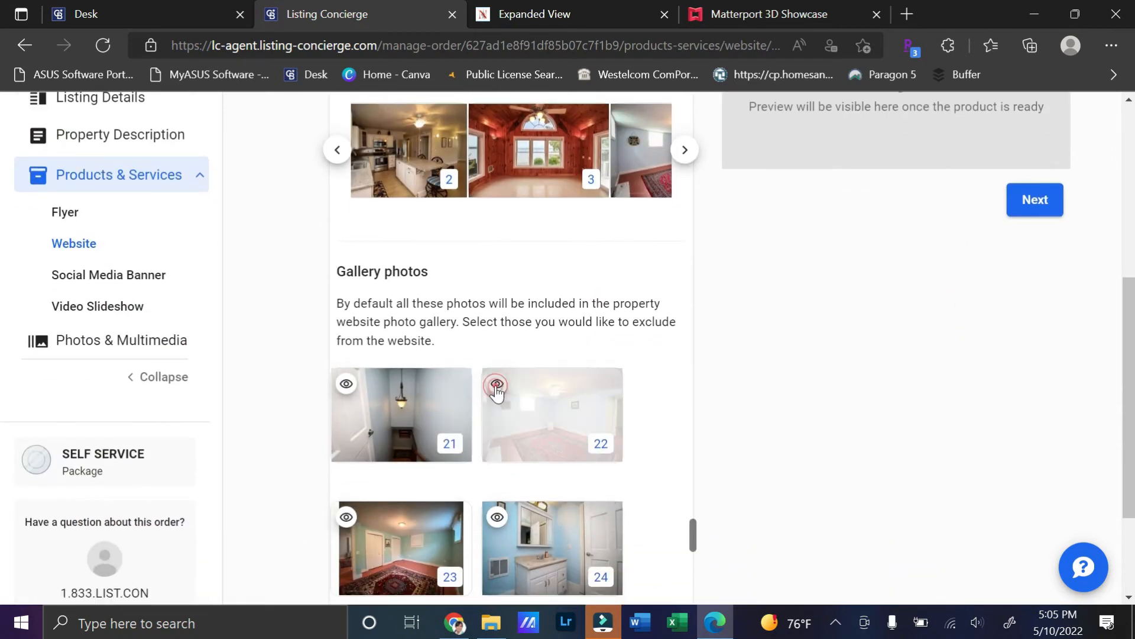
pyautogui.scroll(6, 529, 423)
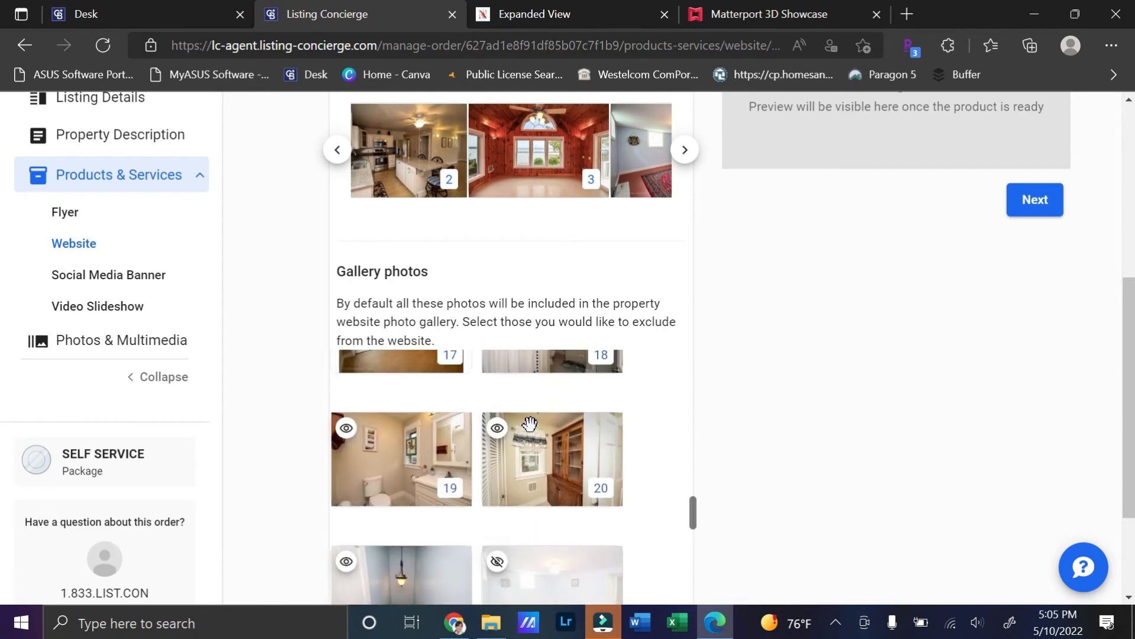
pyautogui.scroll(2, 530, 423)
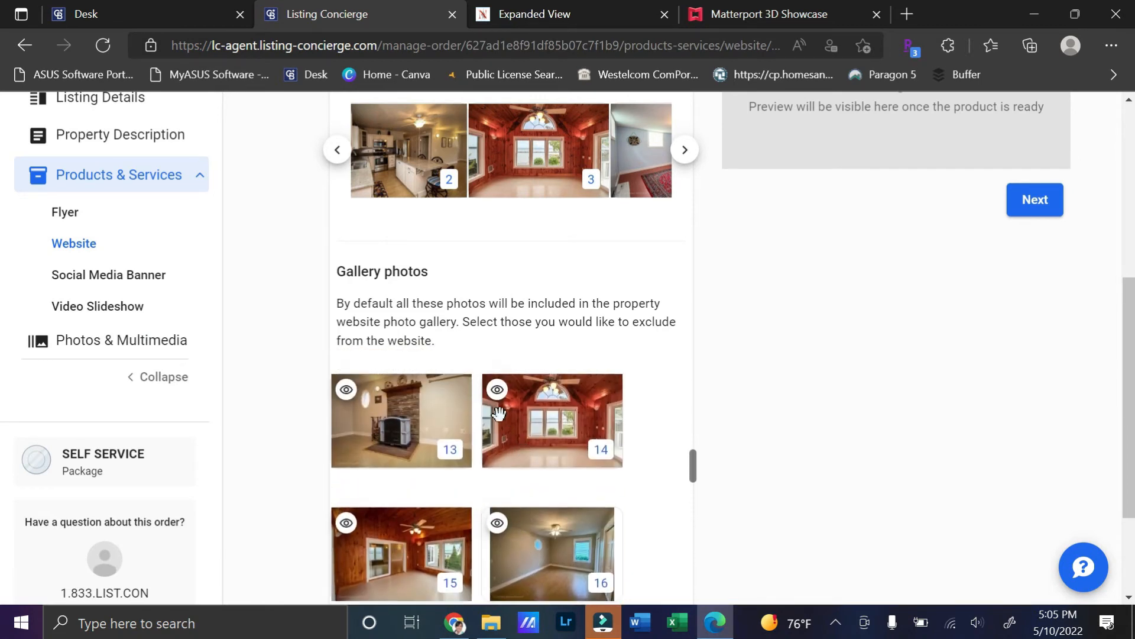
pyautogui.click(497, 392)
# Step: Choose Matterport Virtual Tour as the website's walkthrough in Multimedia and save
pyautogui.scroll(4, 789, 414)
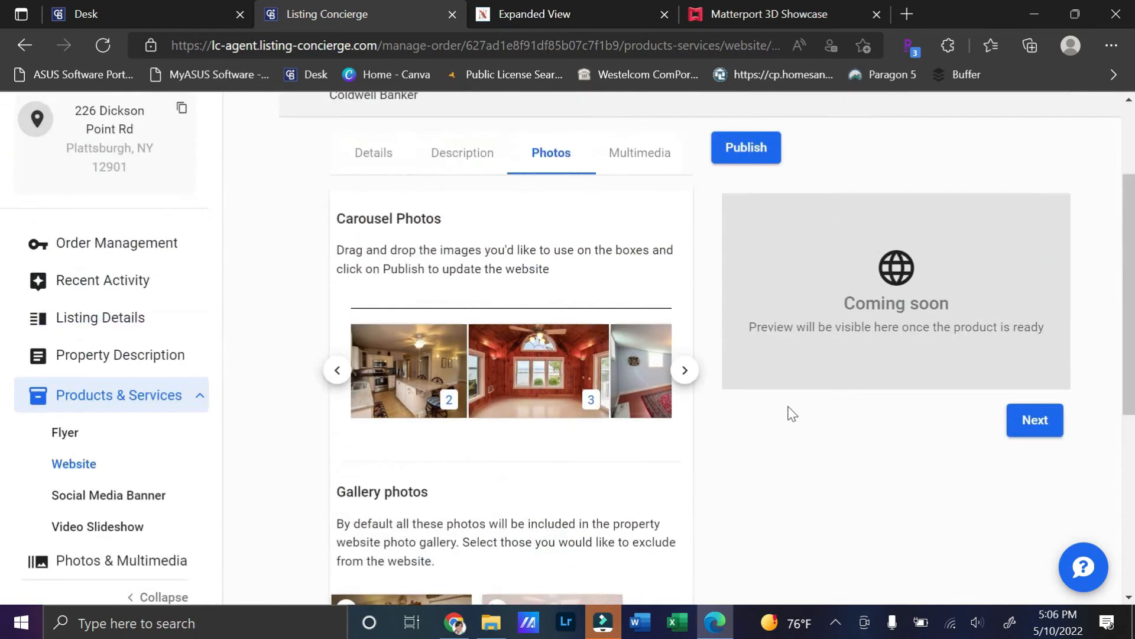
pyautogui.scroll(2, 790, 414)
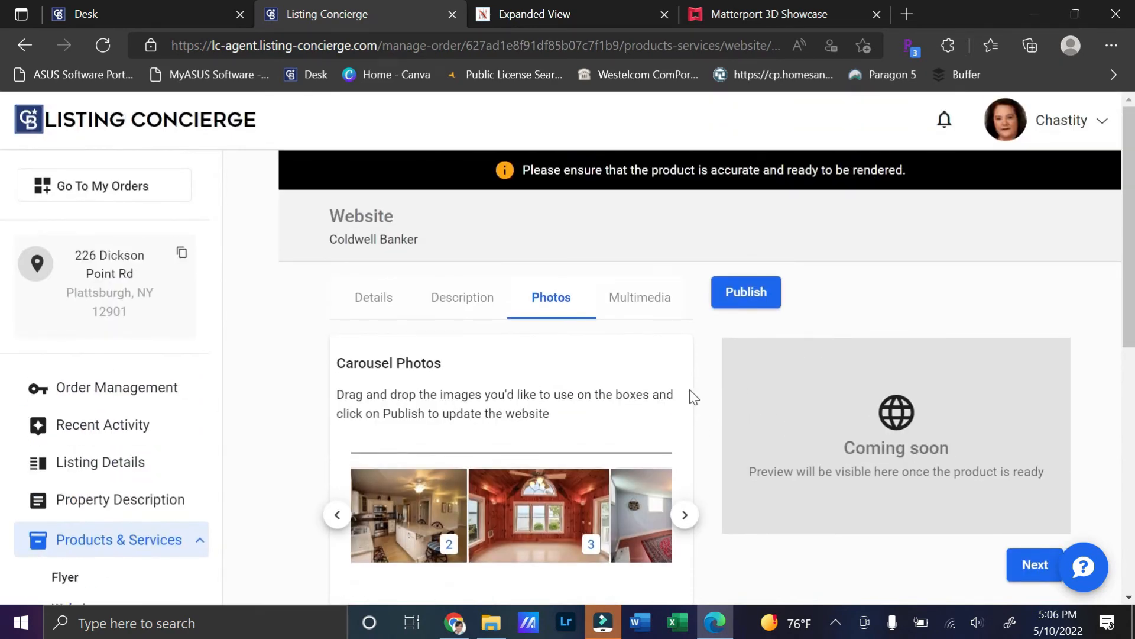
pyautogui.click(641, 306)
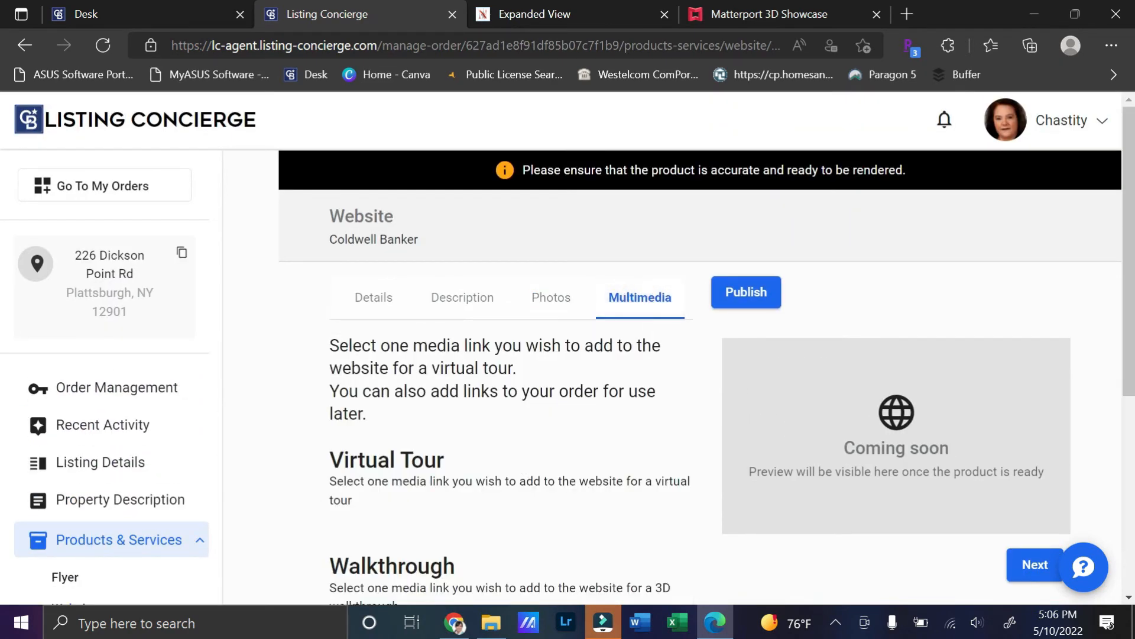
pyautogui.scroll(-5, 420, 406)
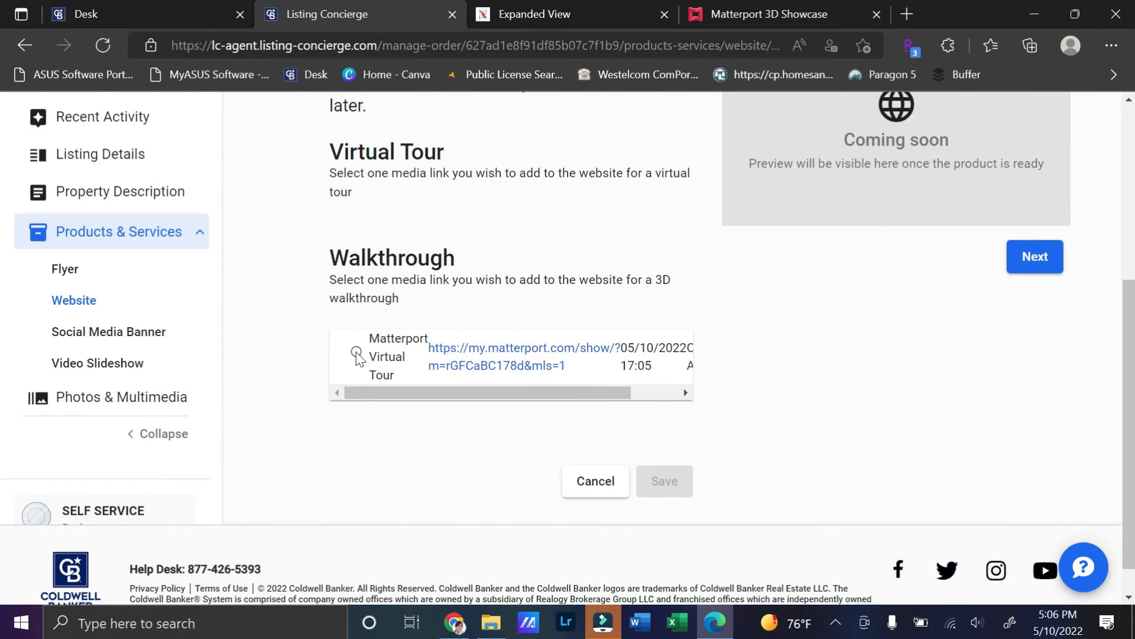
pyautogui.click(356, 352)
pyautogui.click(672, 482)
pyautogui.scroll(5, 929, 407)
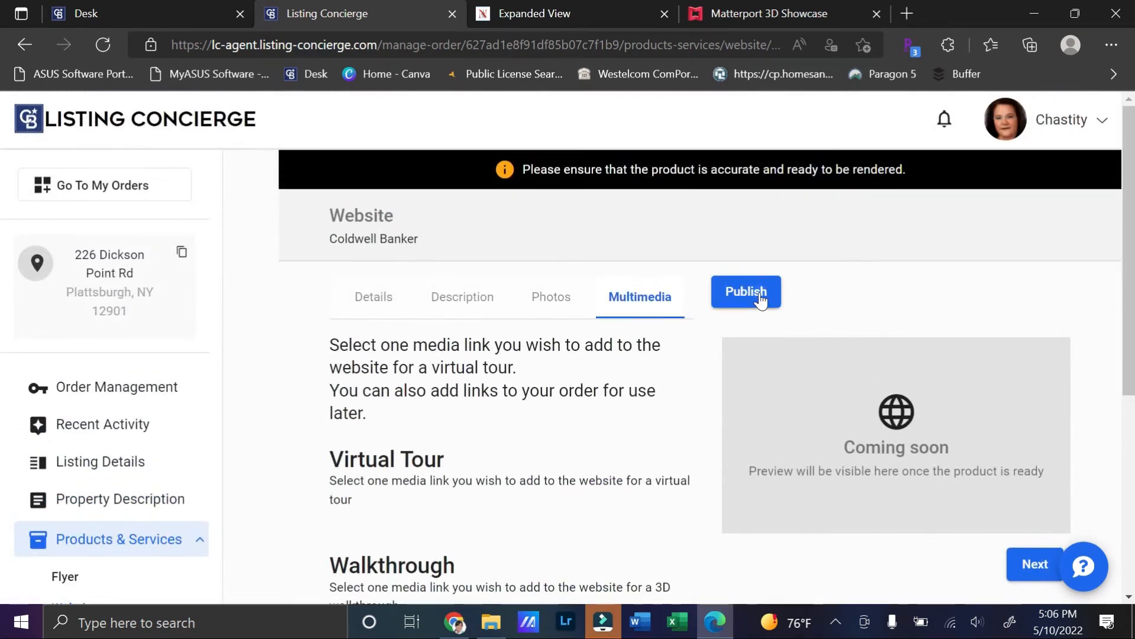
pyautogui.click(752, 291)
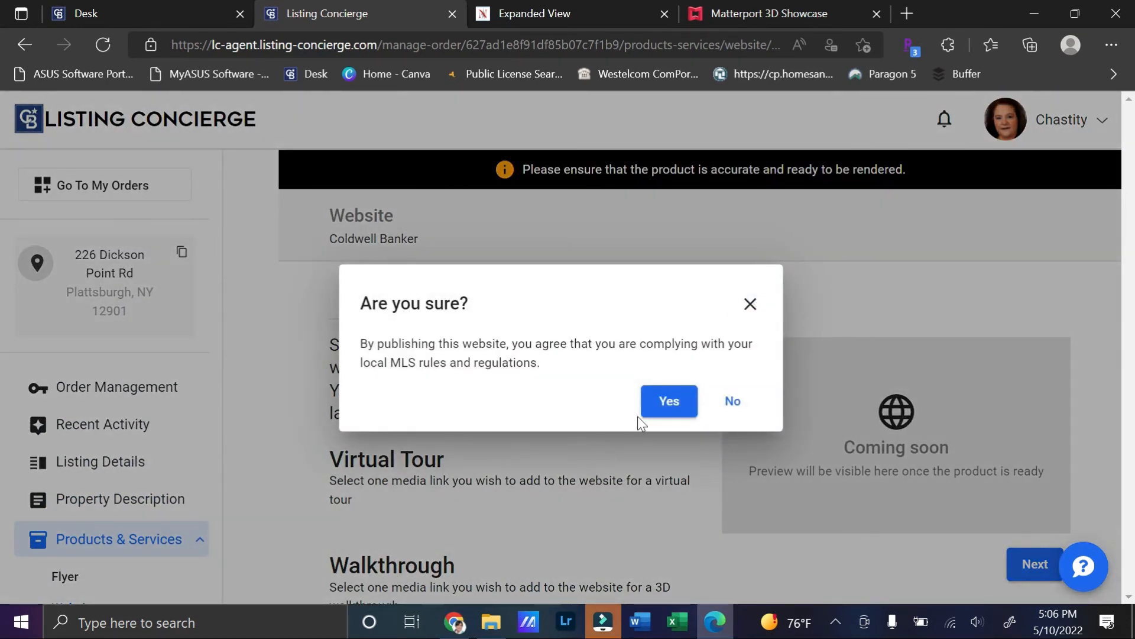
pyautogui.click(674, 408)
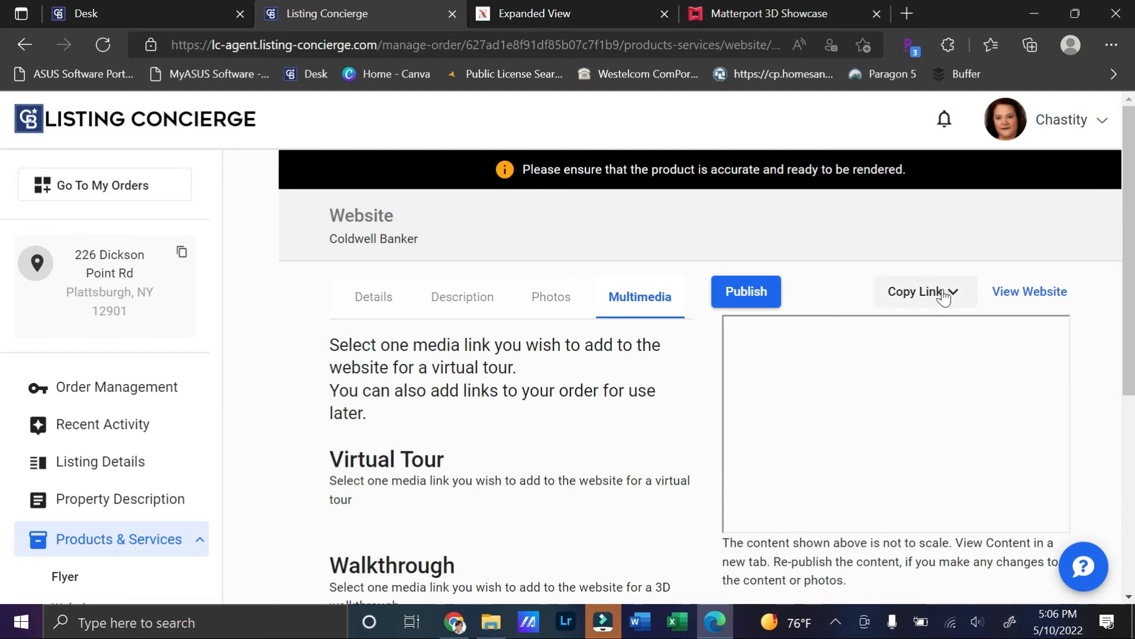
pyautogui.click(1035, 293)
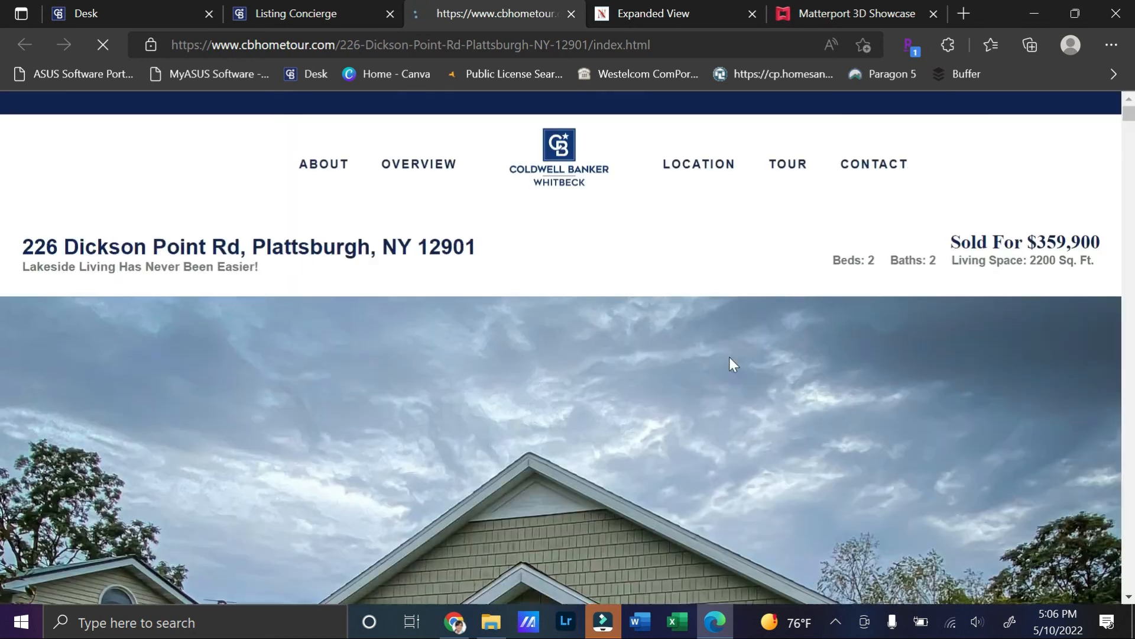
# Step: Scroll through the live cbhometour page and check its About and Overview sections
pyautogui.scroll(-2, 816, 357)
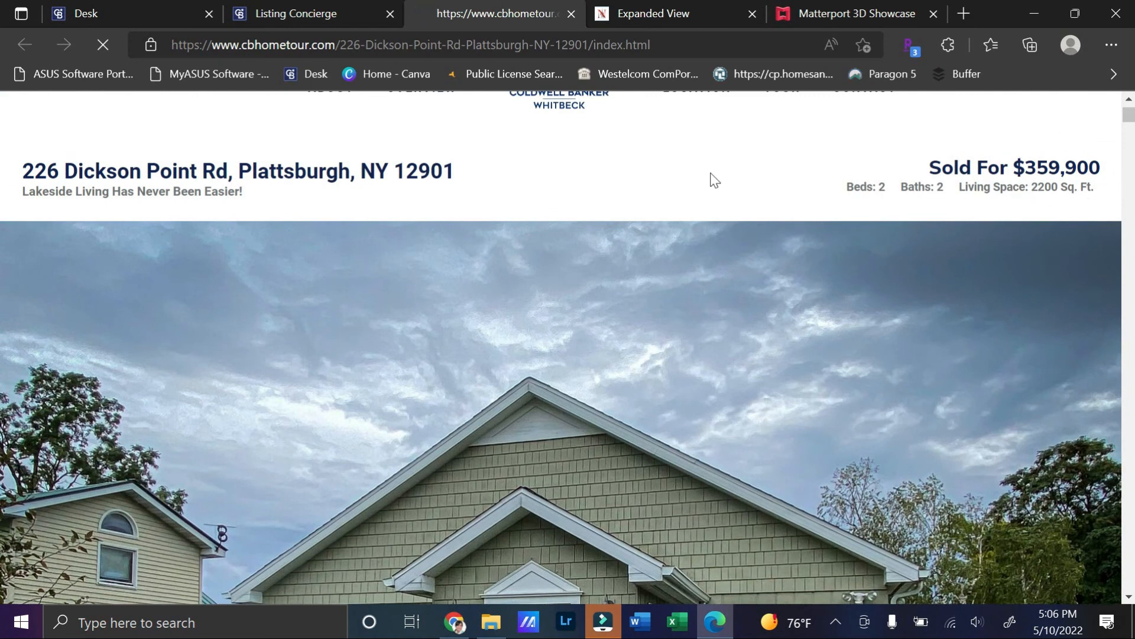
pyautogui.scroll(2, 432, 213)
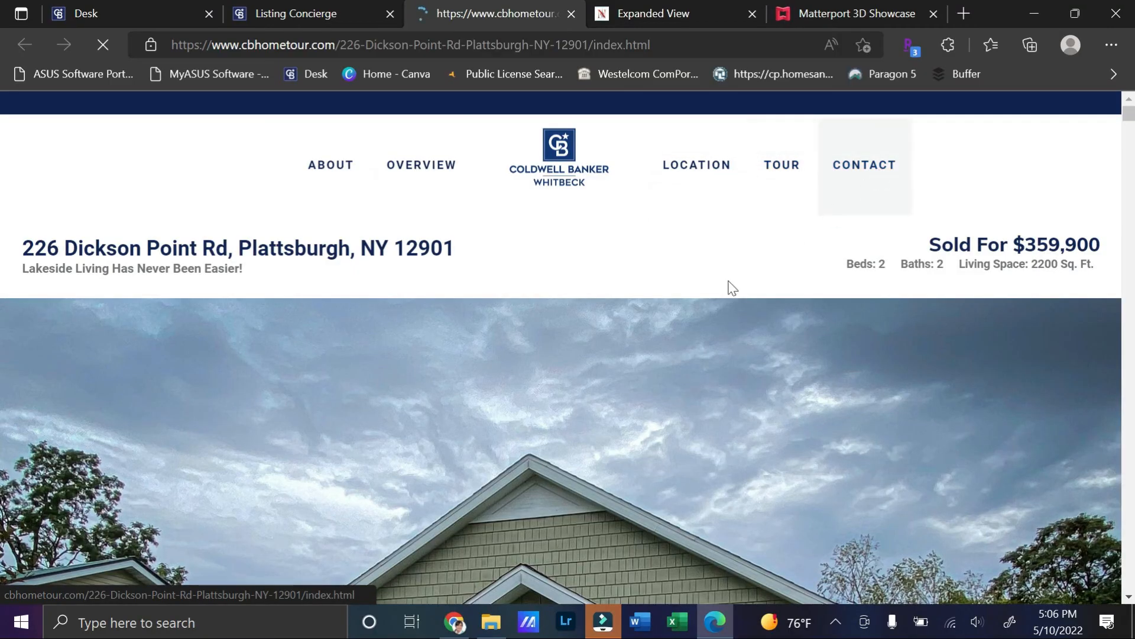
pyautogui.scroll(-4, 705, 305)
pyautogui.scroll(-4, 705, 305)
pyautogui.scroll(-6, 706, 307)
pyautogui.scroll(-7, 737, 294)
pyautogui.scroll(-8, 758, 274)
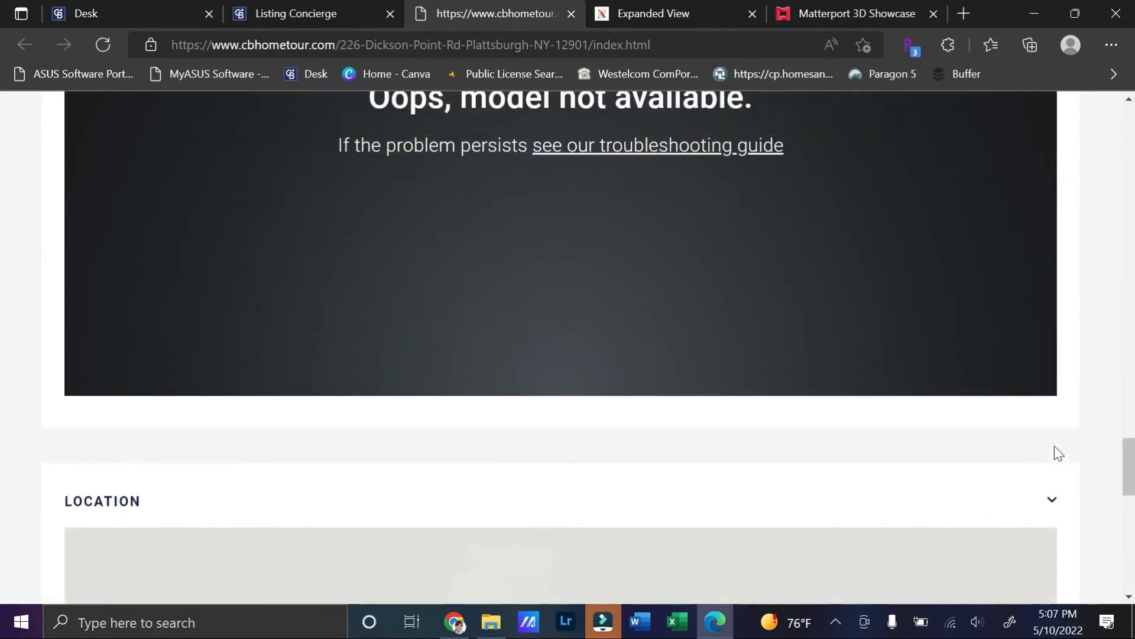
pyautogui.moveTo(1134, 458); pyautogui.dragTo(1134, 90)
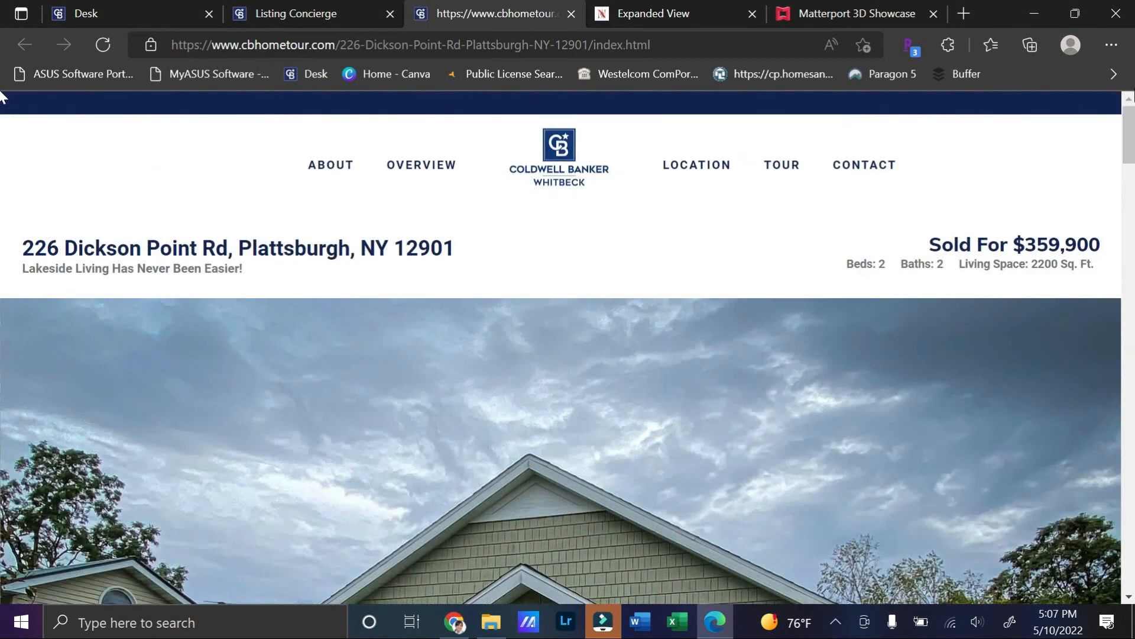
pyautogui.click(330, 167)
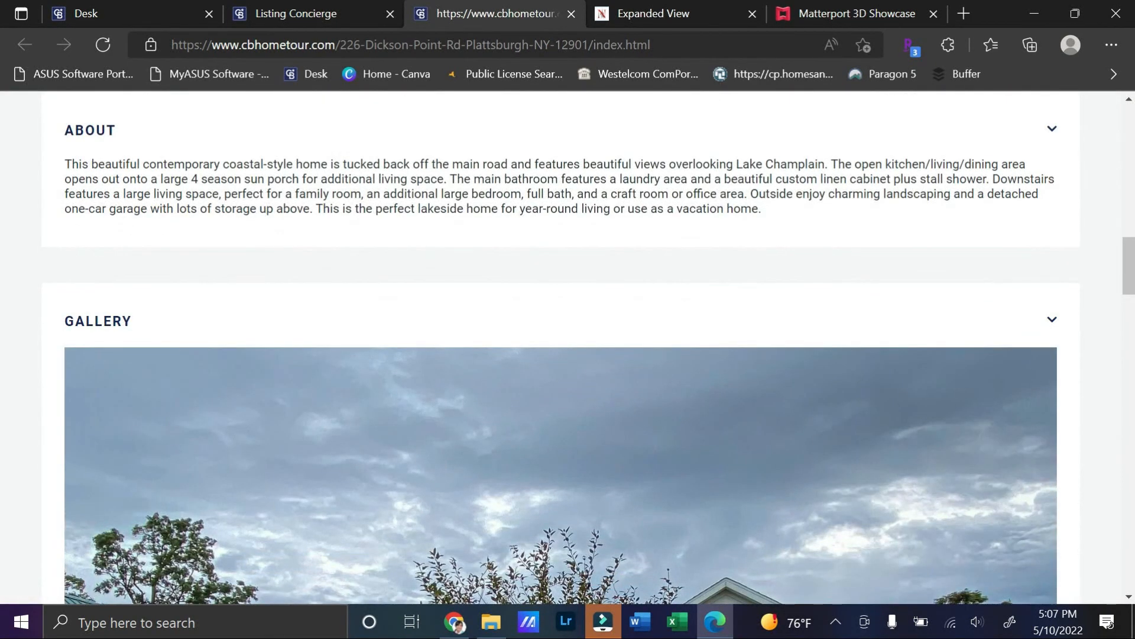
pyautogui.moveTo(1130, 280); pyautogui.dragTo(1106, 110)
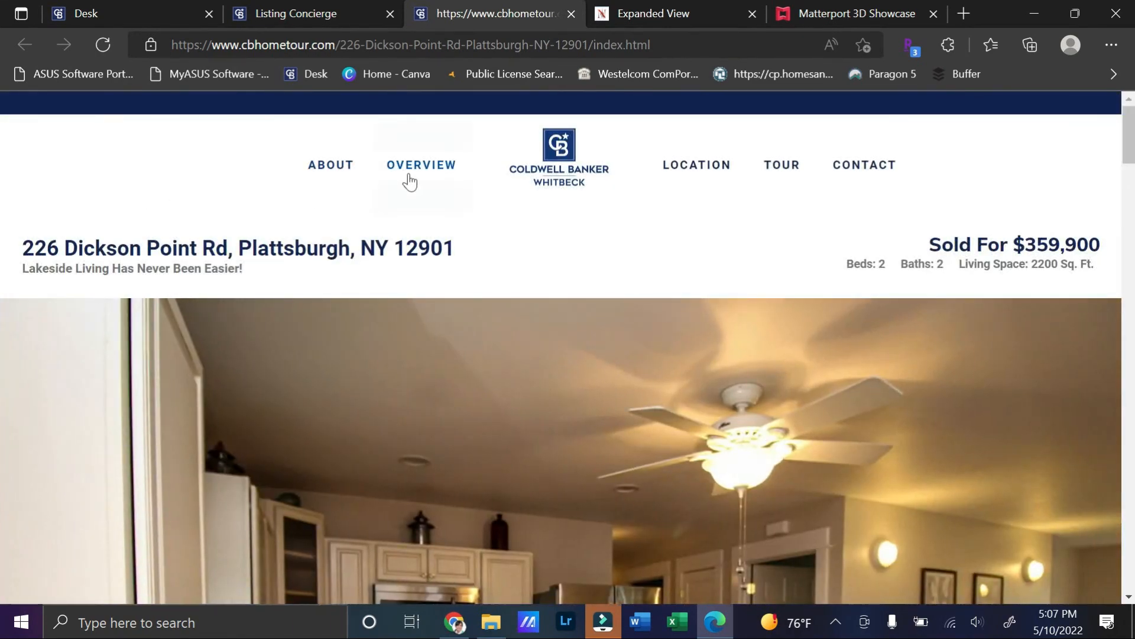
pyautogui.click(411, 168)
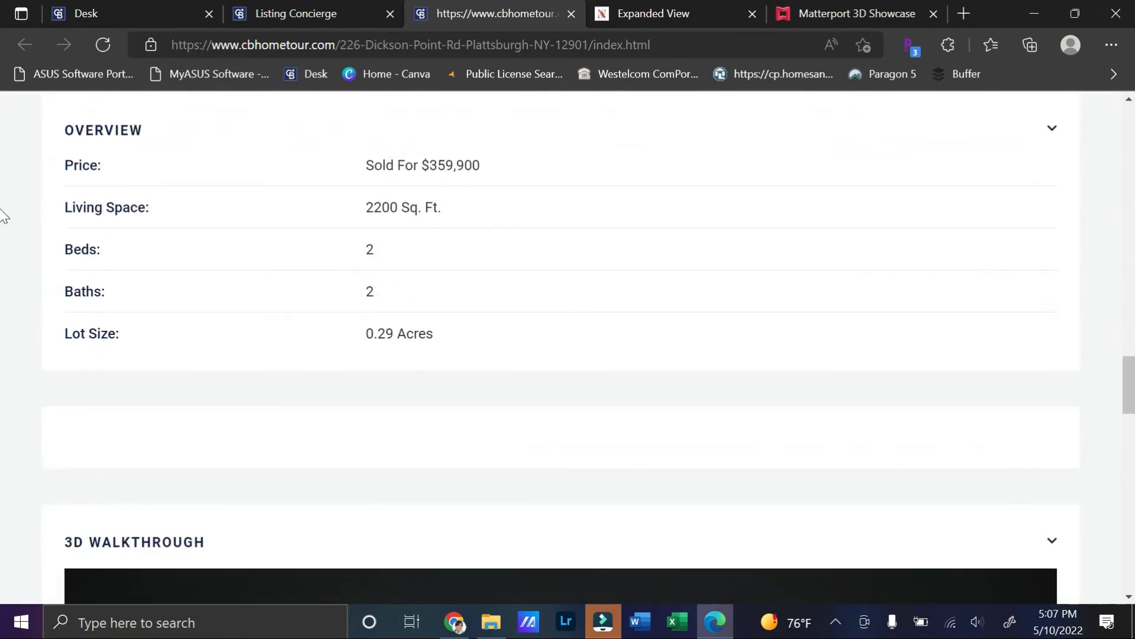
# Step: Check the Location, Tour and Contact sections, then close the site's tab
pyautogui.moveTo(1131, 376); pyautogui.dragTo(1117, 94)
pyautogui.click(677, 163)
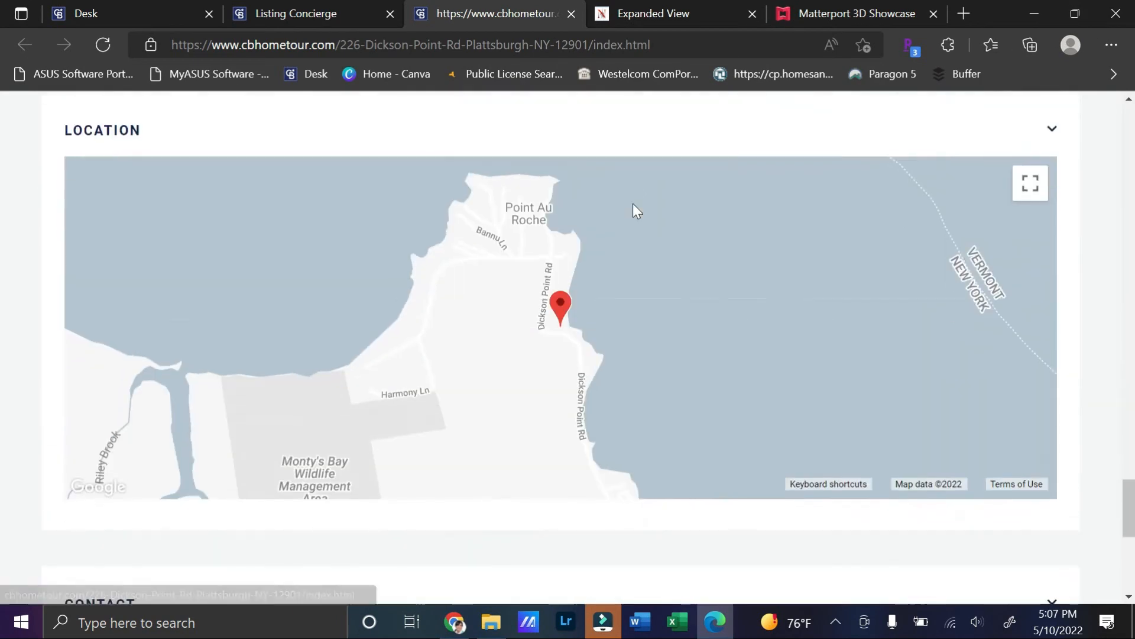
pyautogui.moveTo(1131, 495); pyautogui.dragTo(1134, 92)
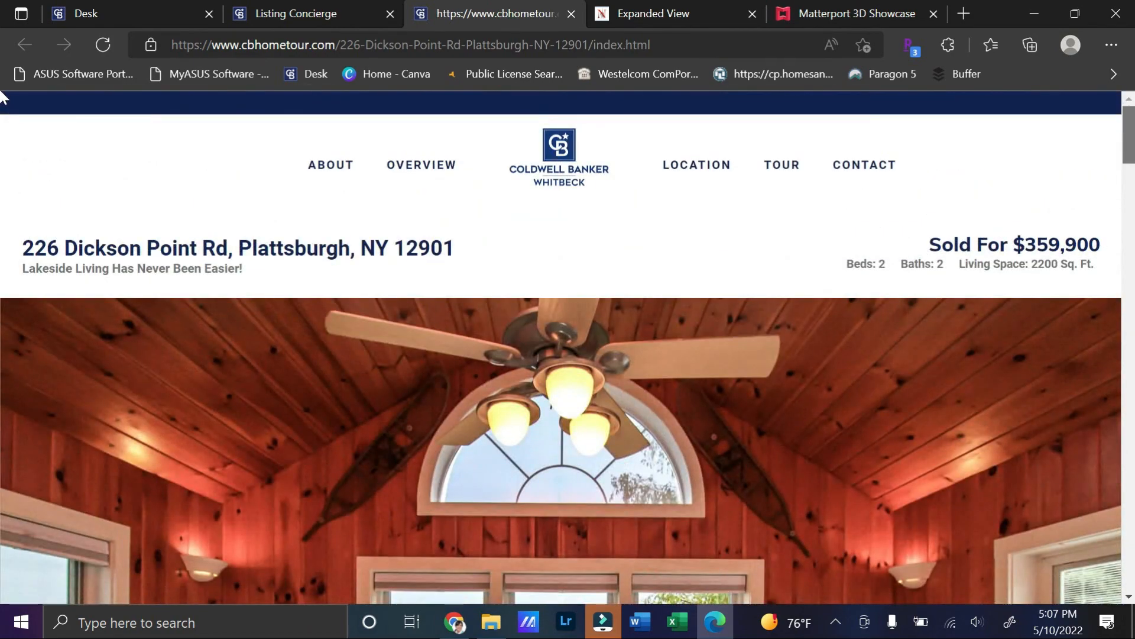
pyautogui.click(704, 167)
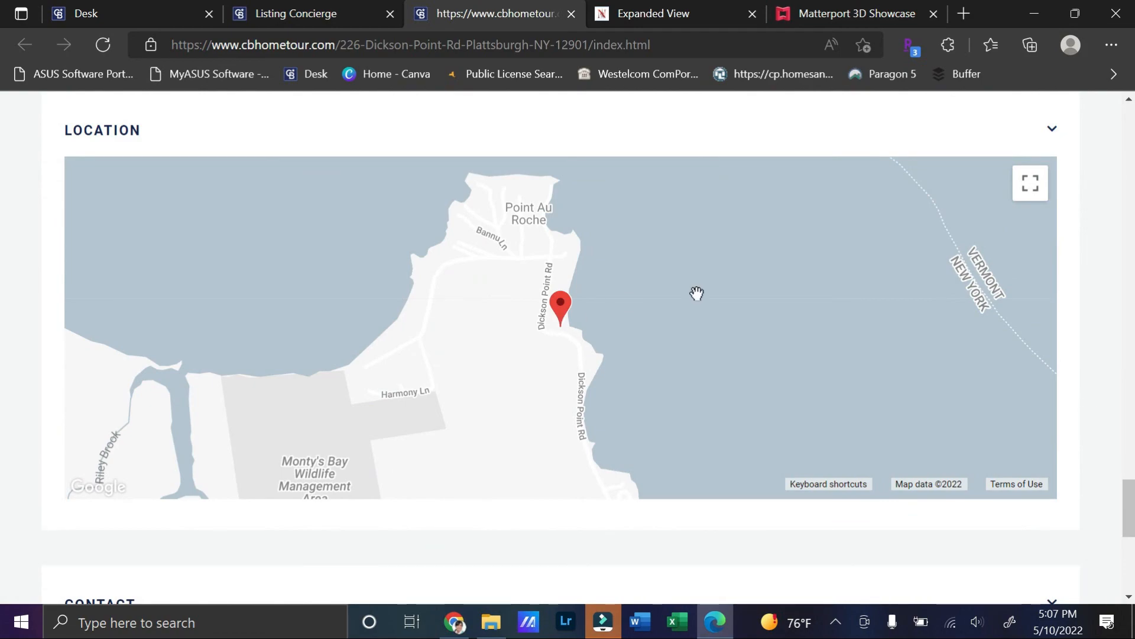
pyautogui.moveTo(1130, 496); pyautogui.dragTo(1131, 72)
pyautogui.click(782, 166)
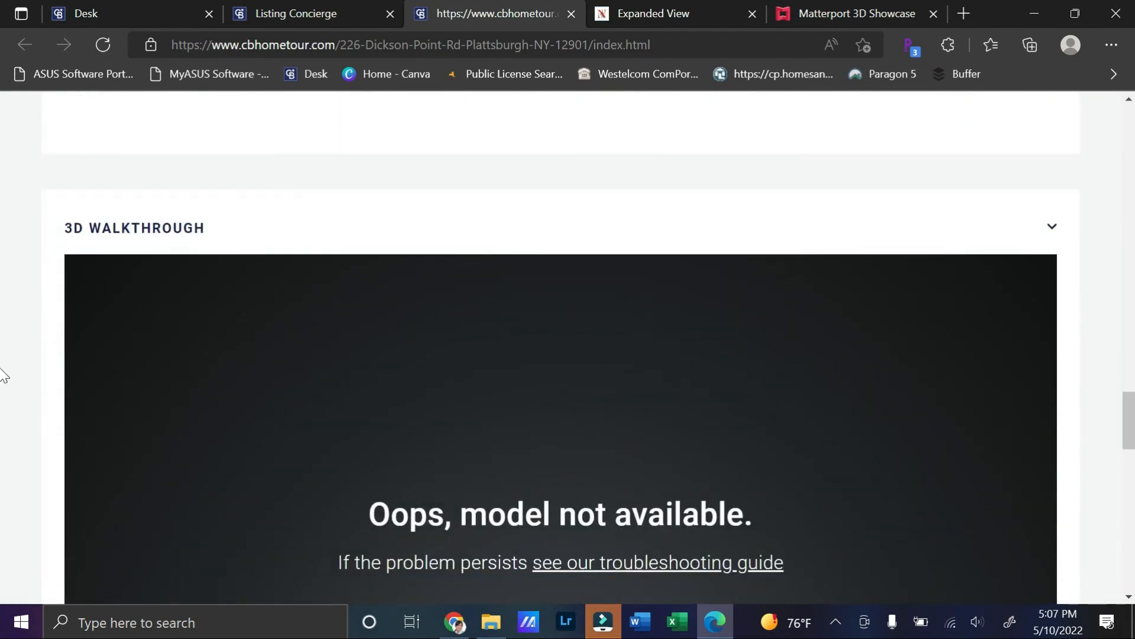
pyautogui.moveTo(1131, 409); pyautogui.dragTo(1129, 65)
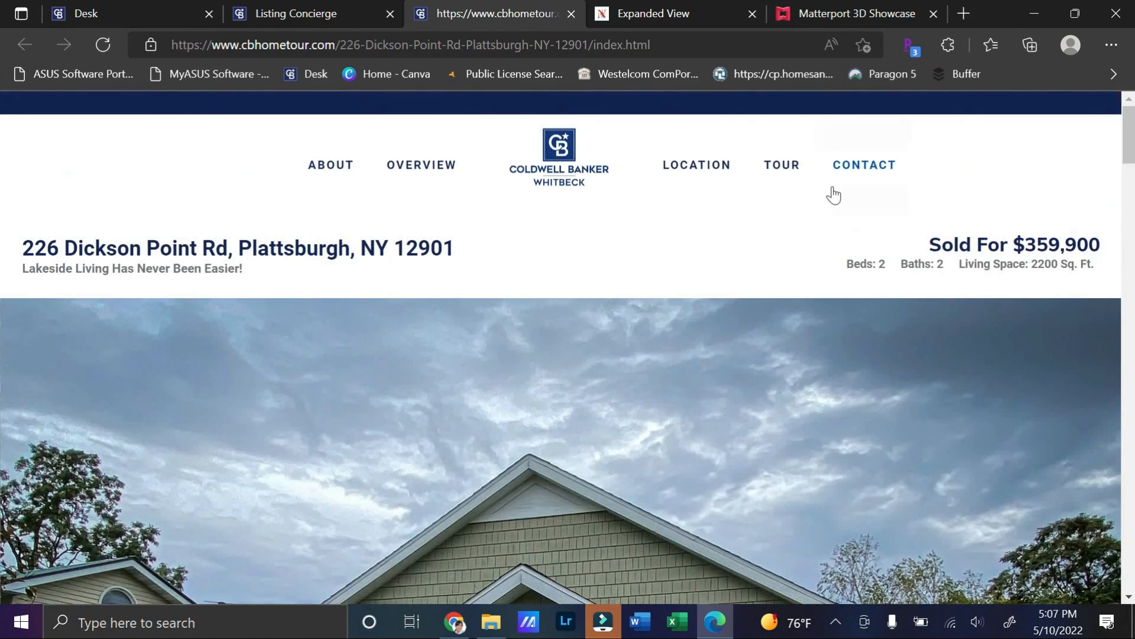
pyautogui.click(865, 166)
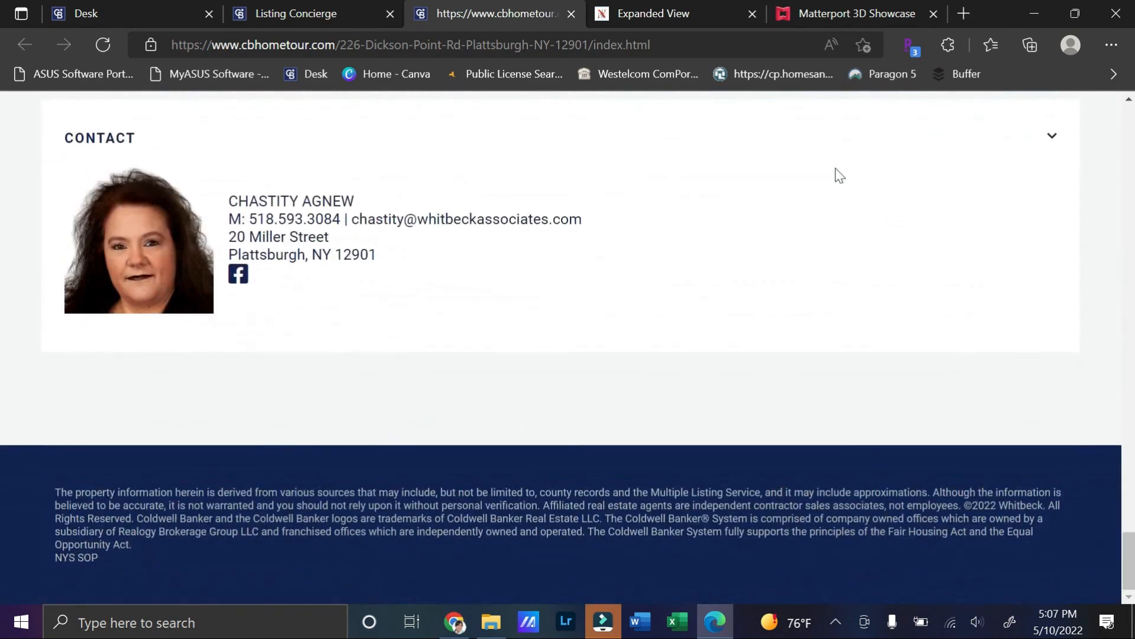
pyautogui.click(569, 13)
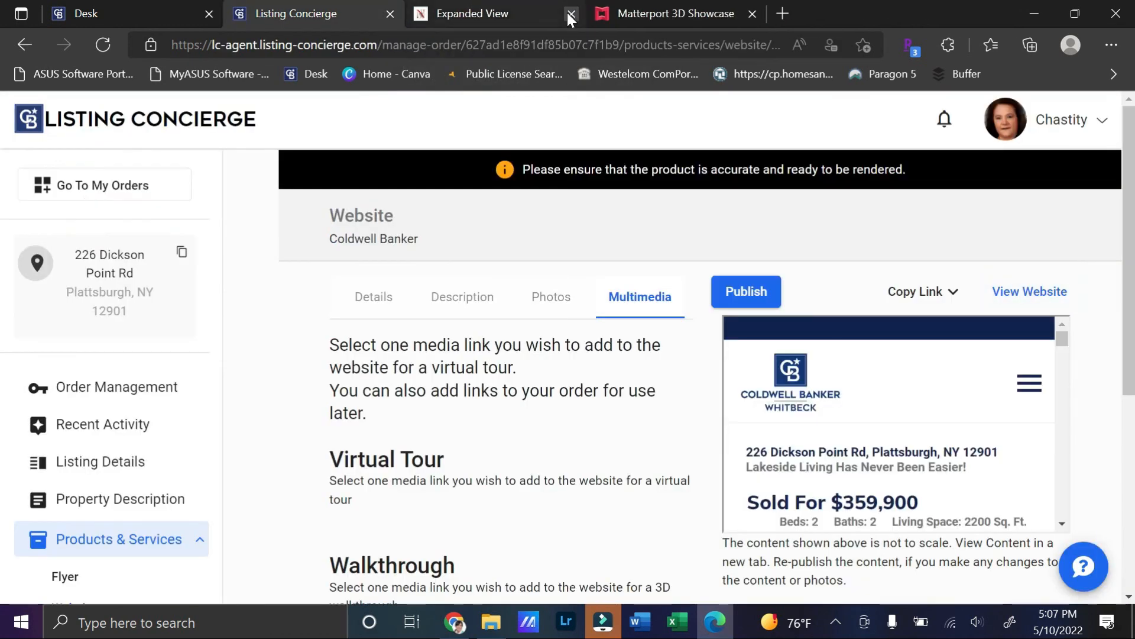
# Step: Choose Branded Website from the Copy Link dropdown to copy the site address
pyautogui.click(934, 291)
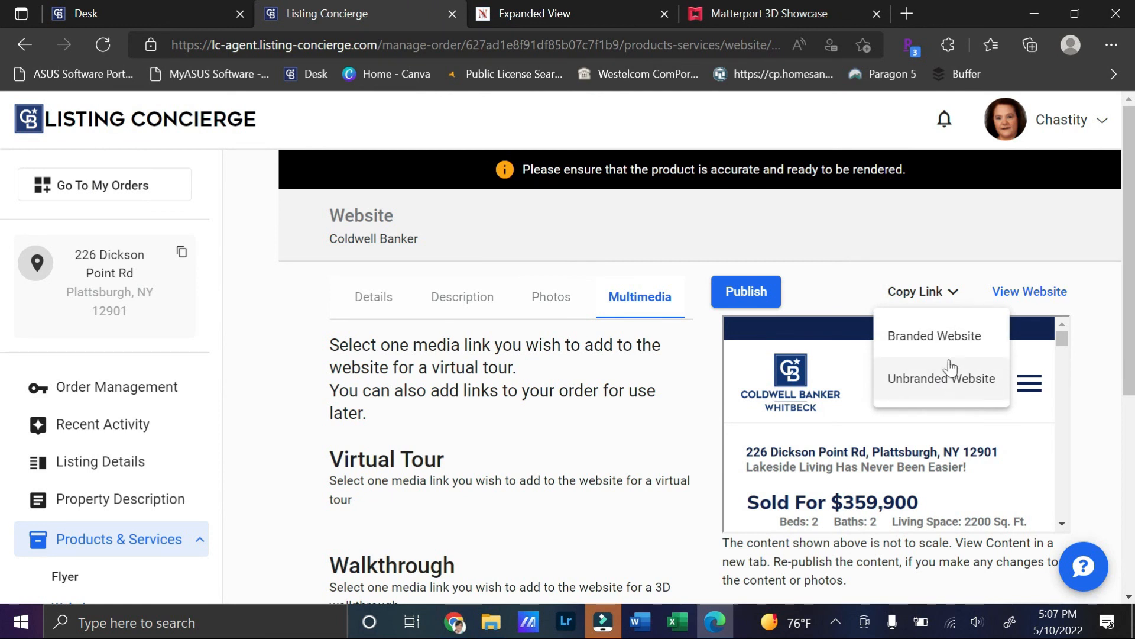
pyautogui.click(939, 337)
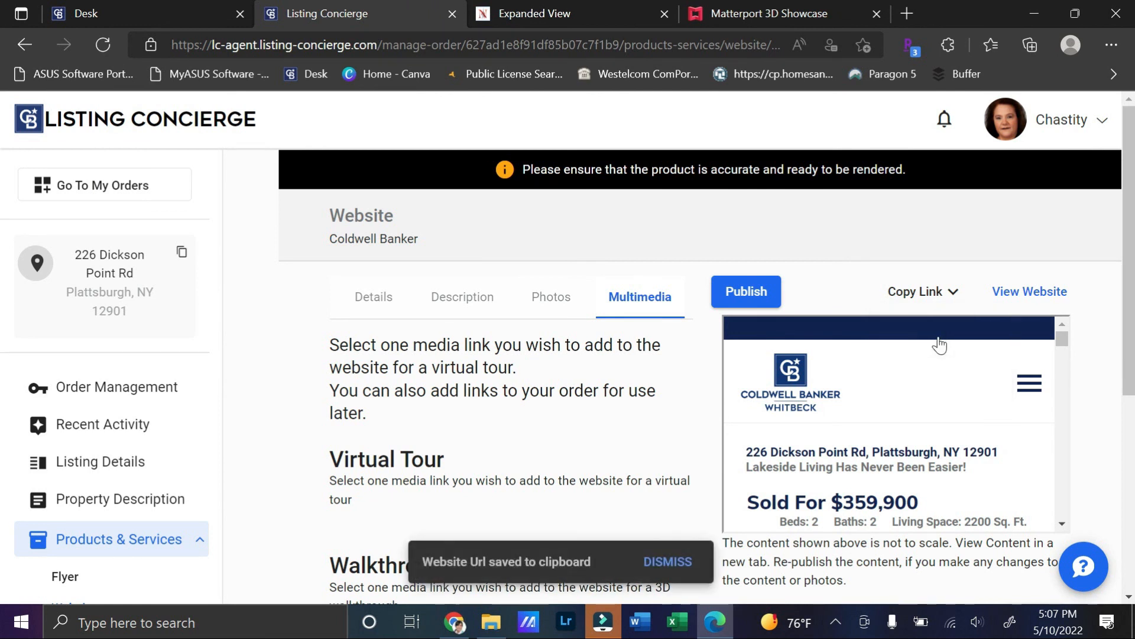